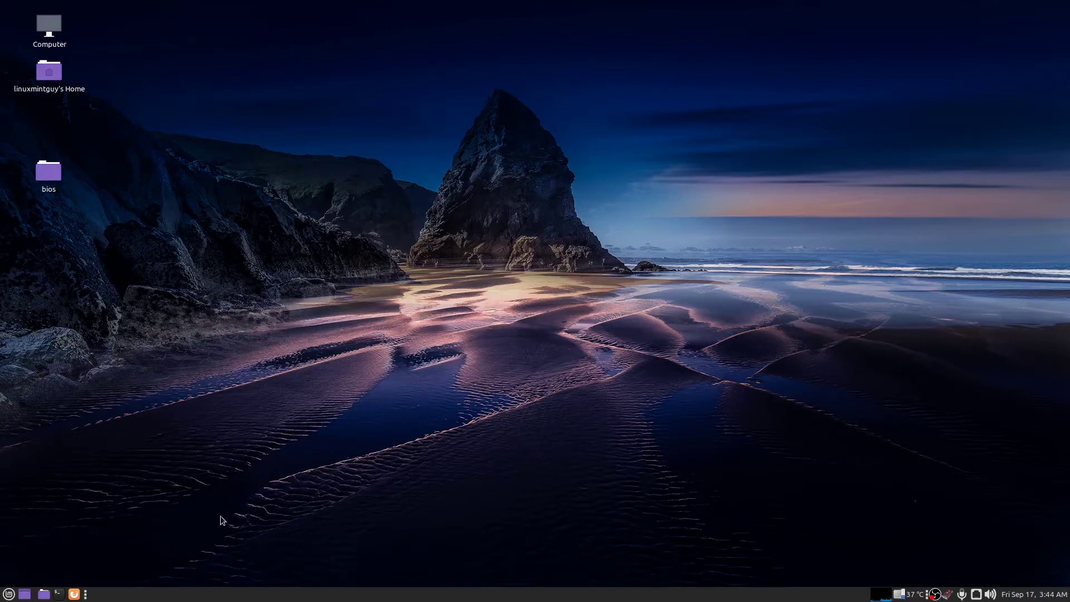
{"action": "left_click", "coordinate": [8, 594]}
{"action": "mouse_move", "coordinate": [163, 384]}
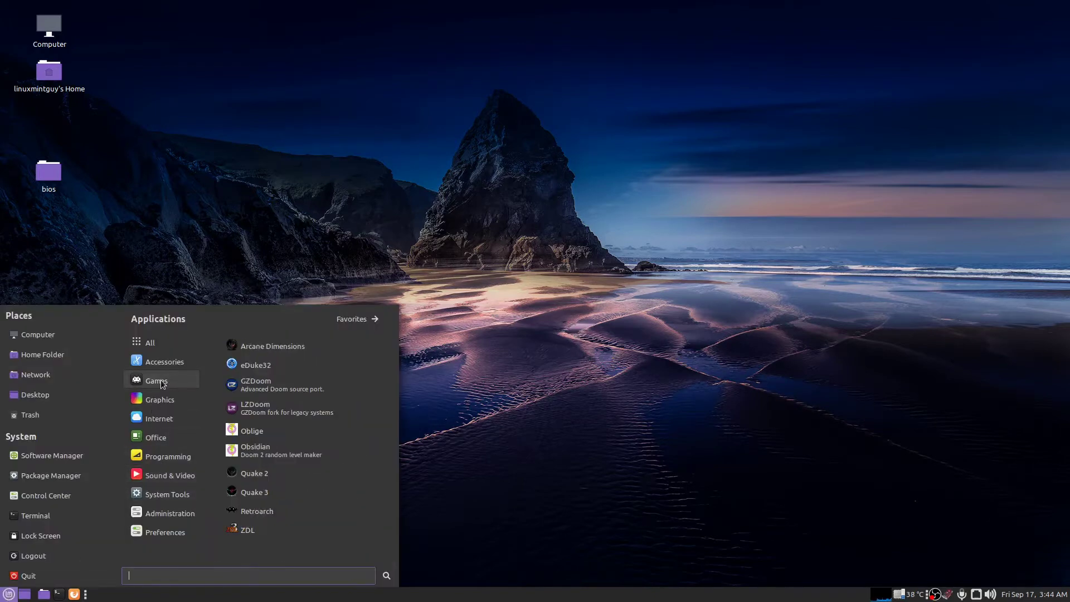
{"action": "left_click", "coordinate": [834, 163]}
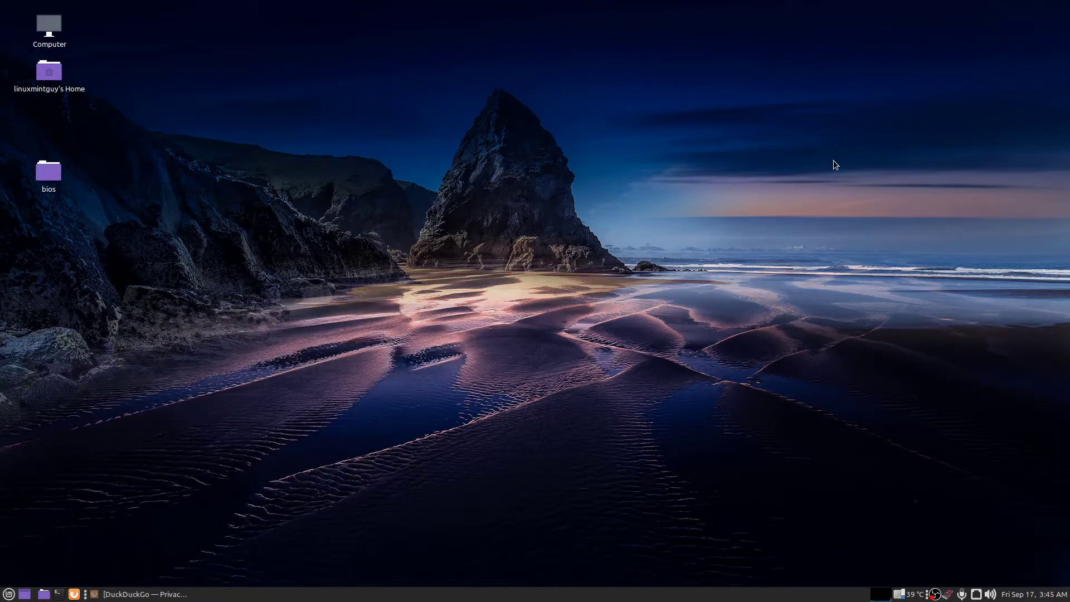
Enter the query "atari system roms download" on DuckDuckGo in Firefox and close the browser
{"action": "left_click", "coordinate": [130, 595]}
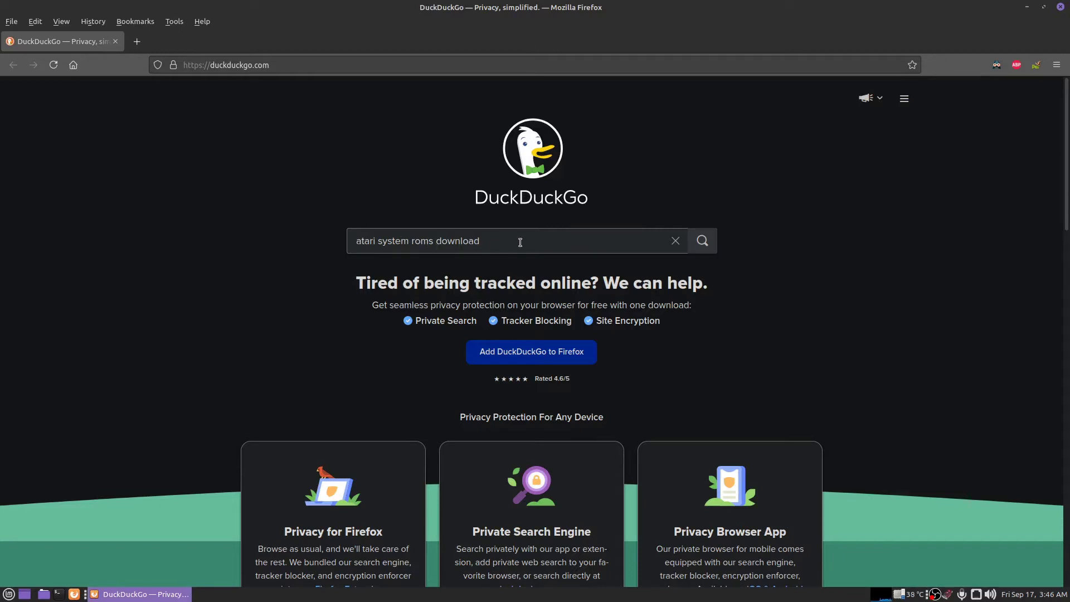
{"action": "left_click", "coordinate": [1061, 7]}
Show hidden files in the home folder and move the desktop's bios folder into .config/retroarch
{"action": "left_click", "coordinate": [44, 594]}
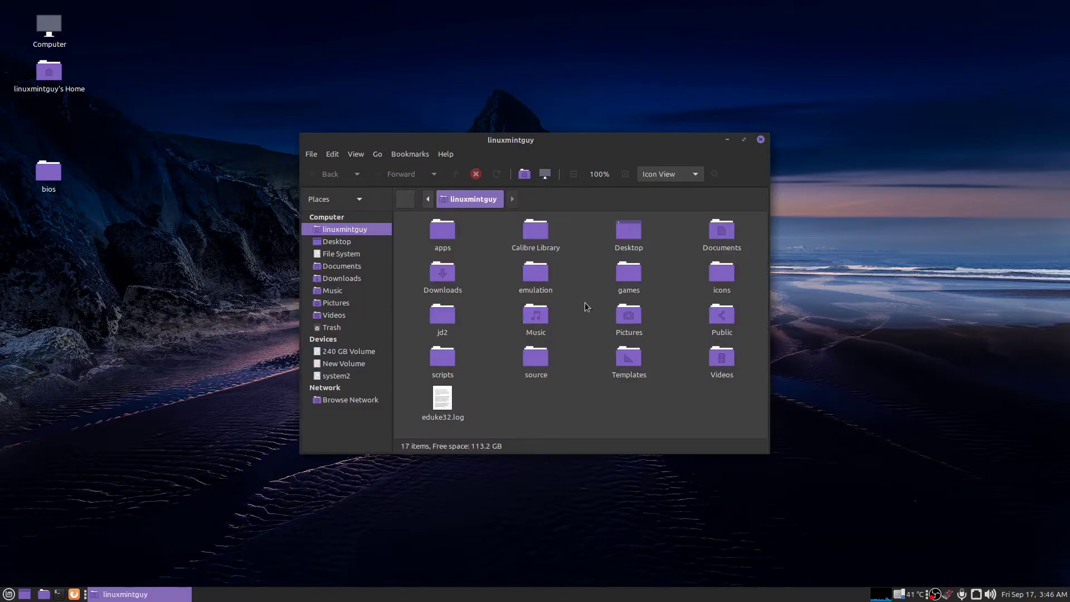
{"action": "key", "text": "ctrl+h"}
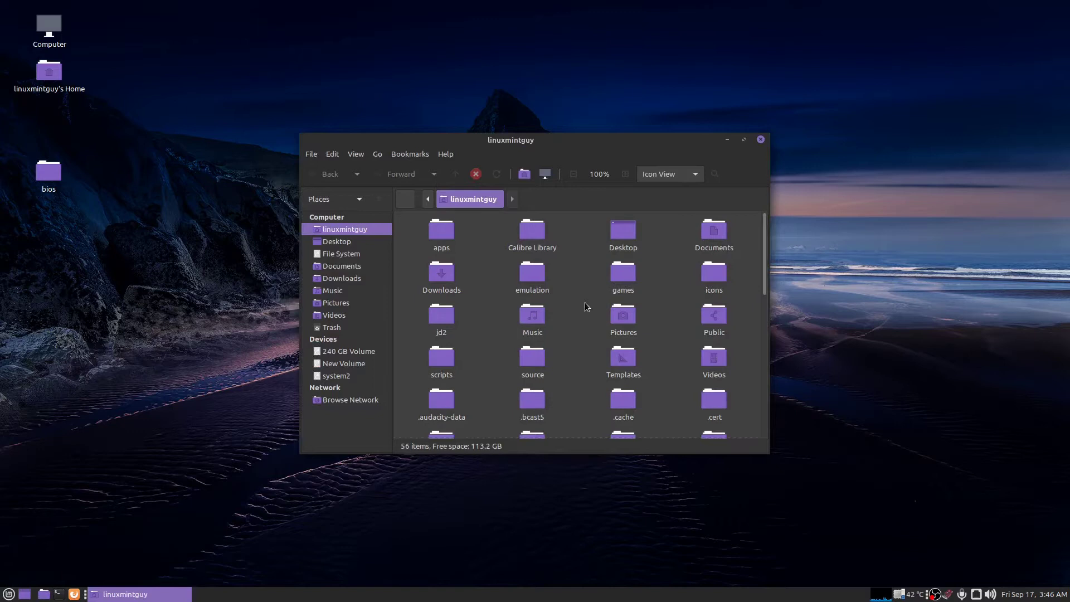
{"action": "scroll", "coordinate": [585, 304], "scroll_direction": "down", "scroll_amount": 2}
{"action": "double_click", "coordinate": [438, 413]}
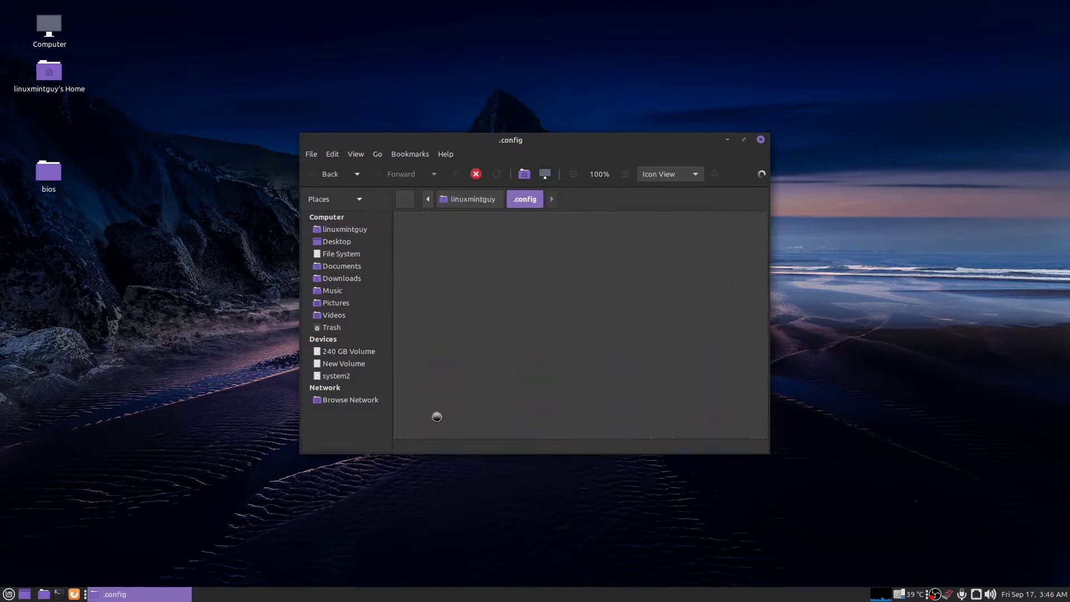
{"action": "scroll", "coordinate": [670, 315], "scroll_direction": "down", "scroll_amount": 5}
{"action": "scroll", "coordinate": [670, 316], "scroll_direction": "up", "scroll_amount": 3}
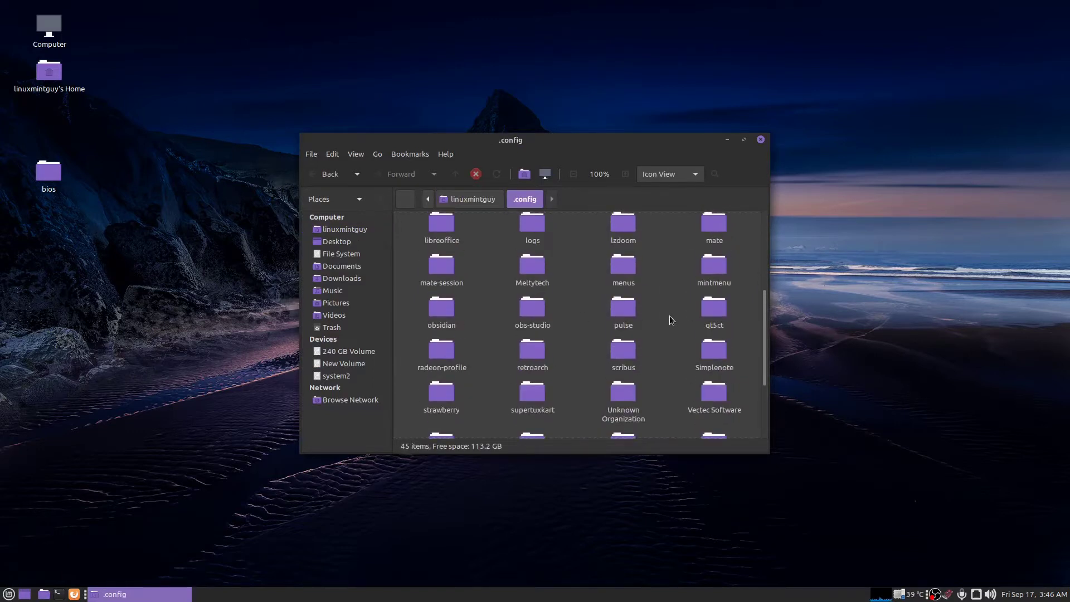
{"action": "double_click", "coordinate": [528, 353]}
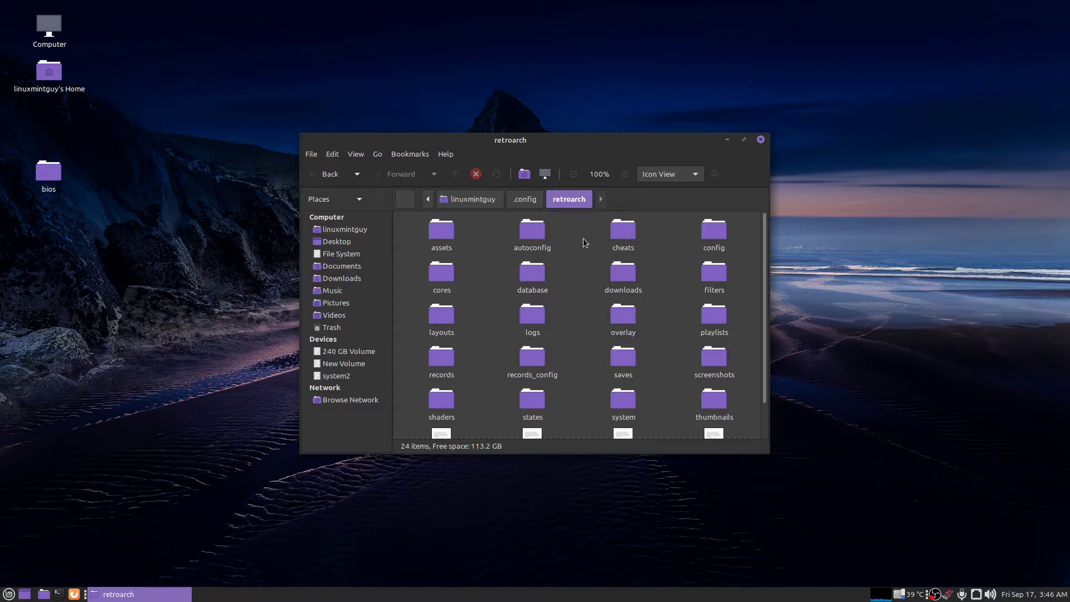
{"action": "left_click_drag", "start_coordinate": [49, 180], "coordinate": [580, 279]}
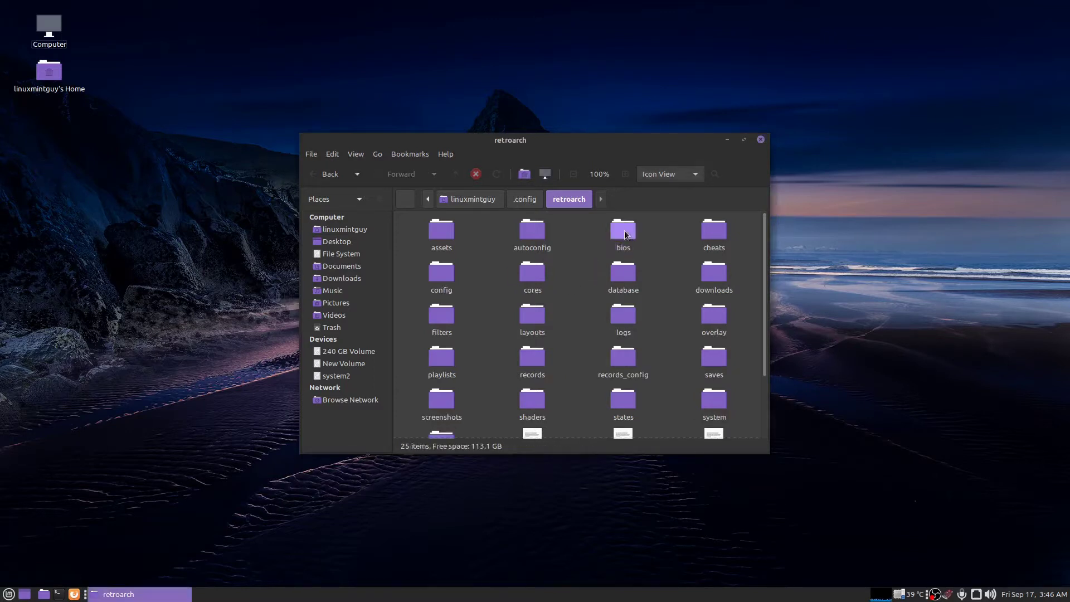
Examine the Atari ROM files from atari5200.rom to ATARIXL.ROM in the bios folder and close the file manager
{"action": "double_click", "coordinate": [625, 233]}
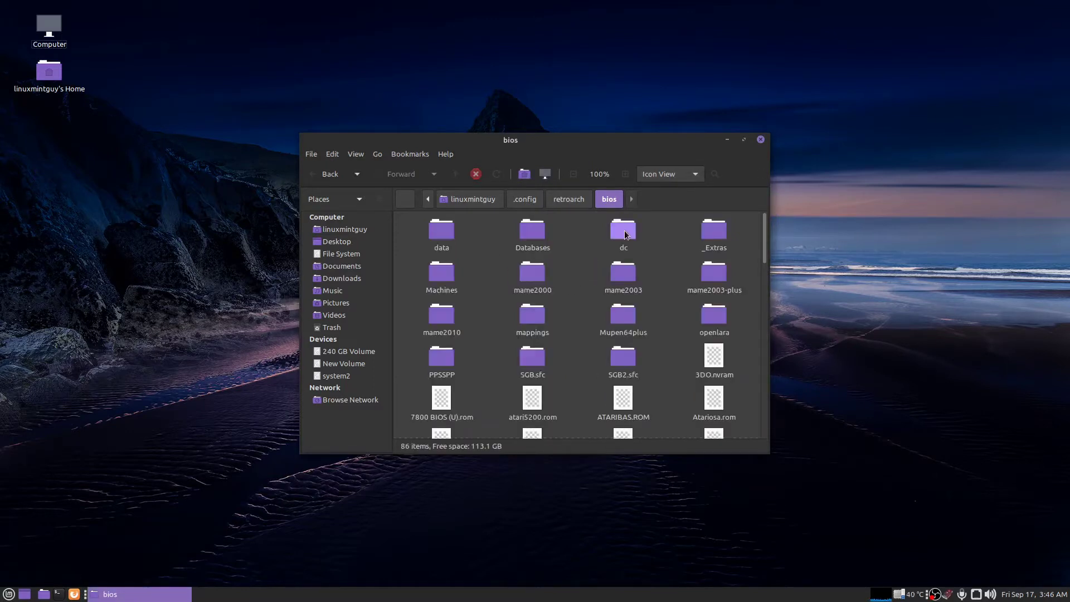
{"action": "scroll", "coordinate": [582, 283], "scroll_direction": "down", "scroll_amount": 2}
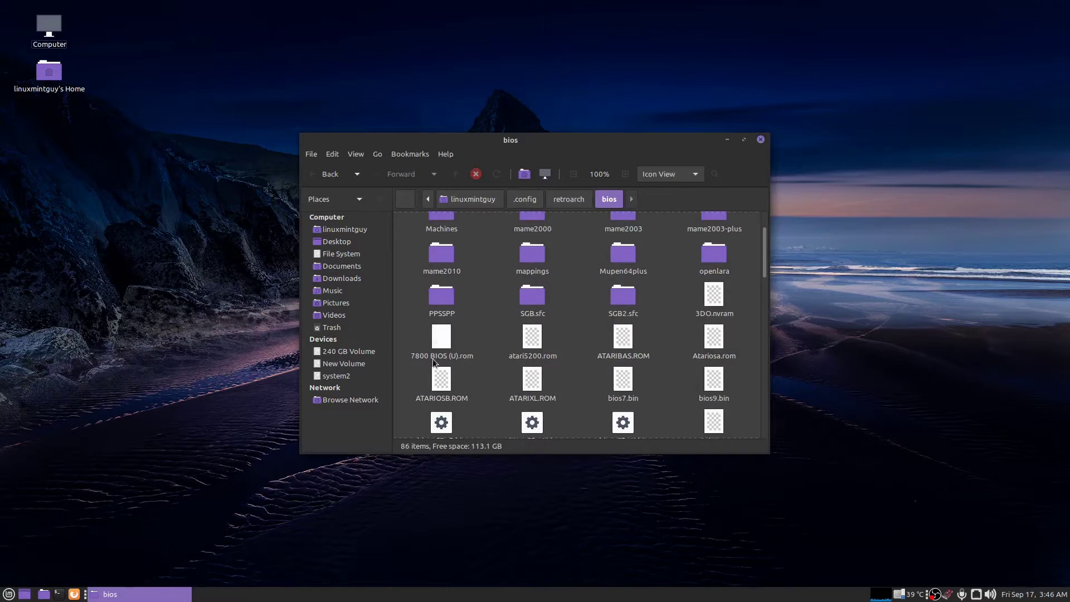
{"action": "left_click", "coordinate": [534, 339]}
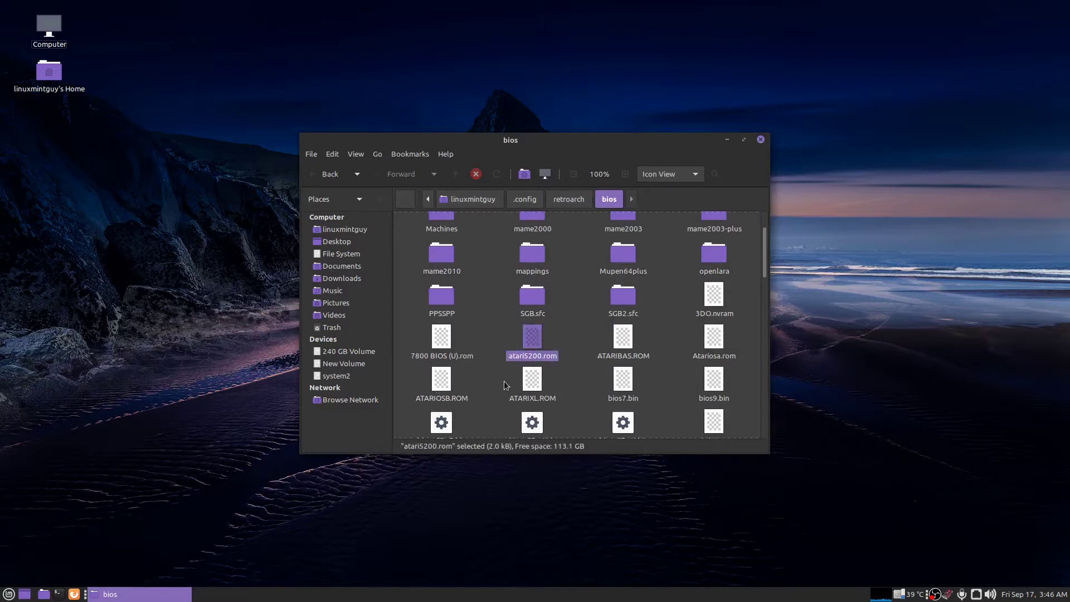
{"action": "left_click", "coordinate": [539, 385], "text": "shift"}
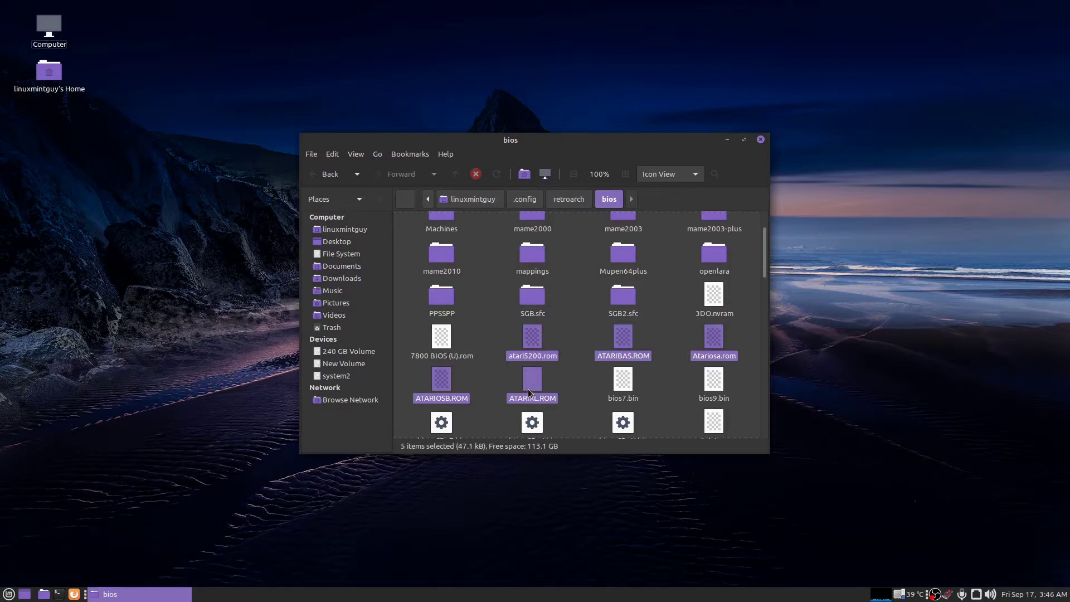
{"action": "scroll", "coordinate": [529, 392], "scroll_direction": "down", "scroll_amount": 1}
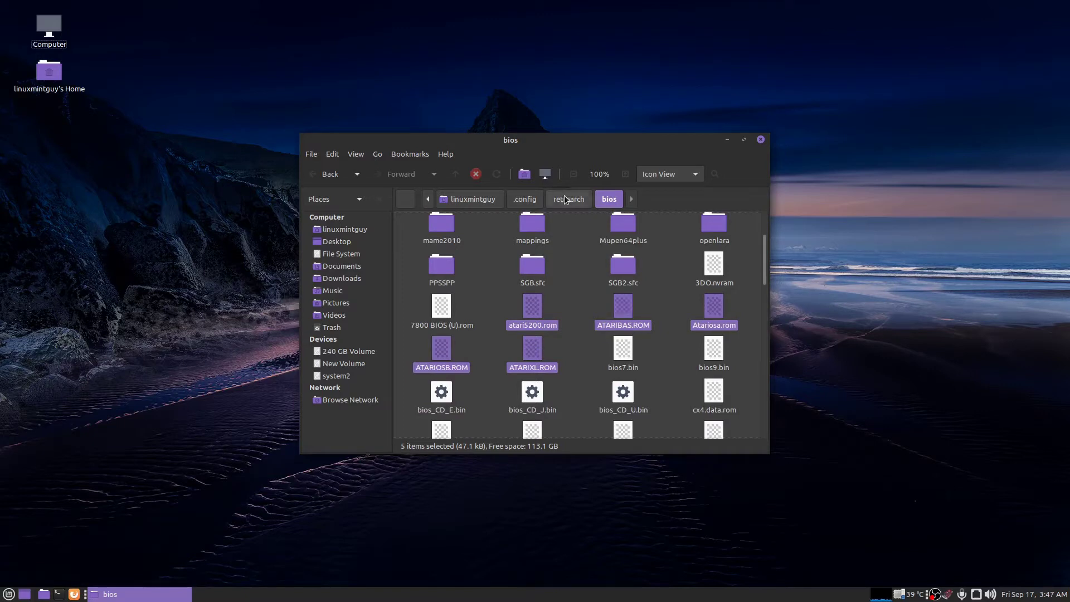
{"action": "left_click", "coordinate": [762, 140]}
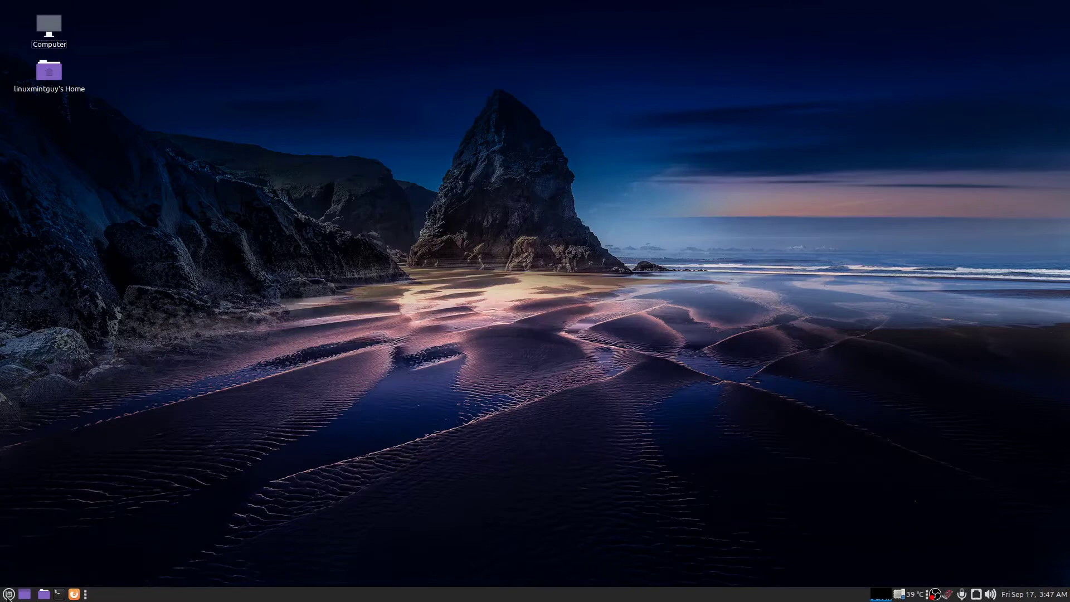
Launch RetroArch and open its Directory settings
{"action": "key", "text": "super"}
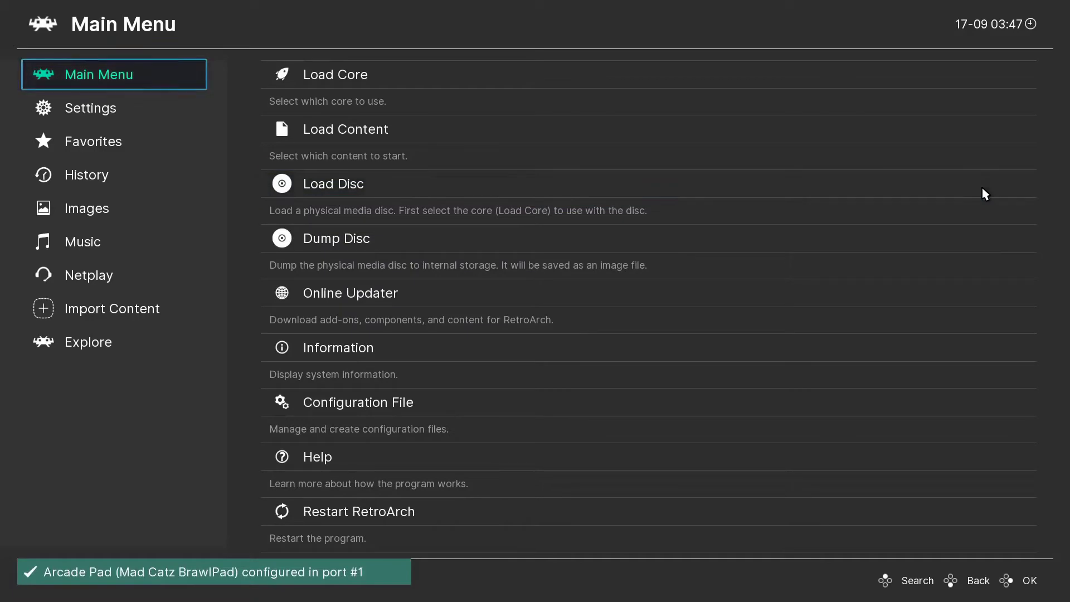
{"action": "key", "text": "Down"}
{"action": "key", "text": "Right"}
{"action": "key", "text": "Up"}
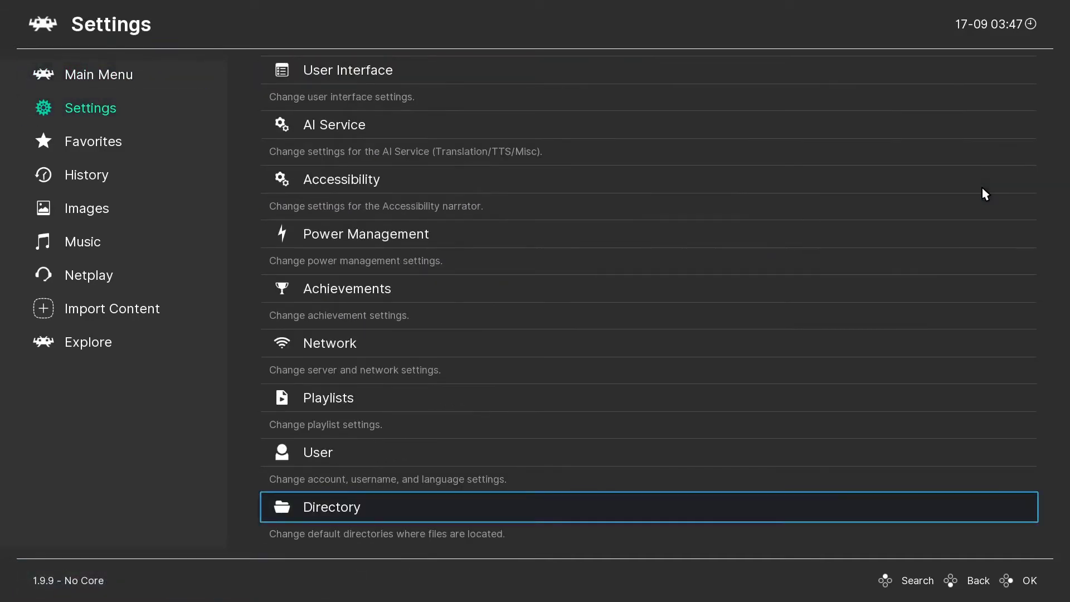
{"action": "key", "text": "Return"}
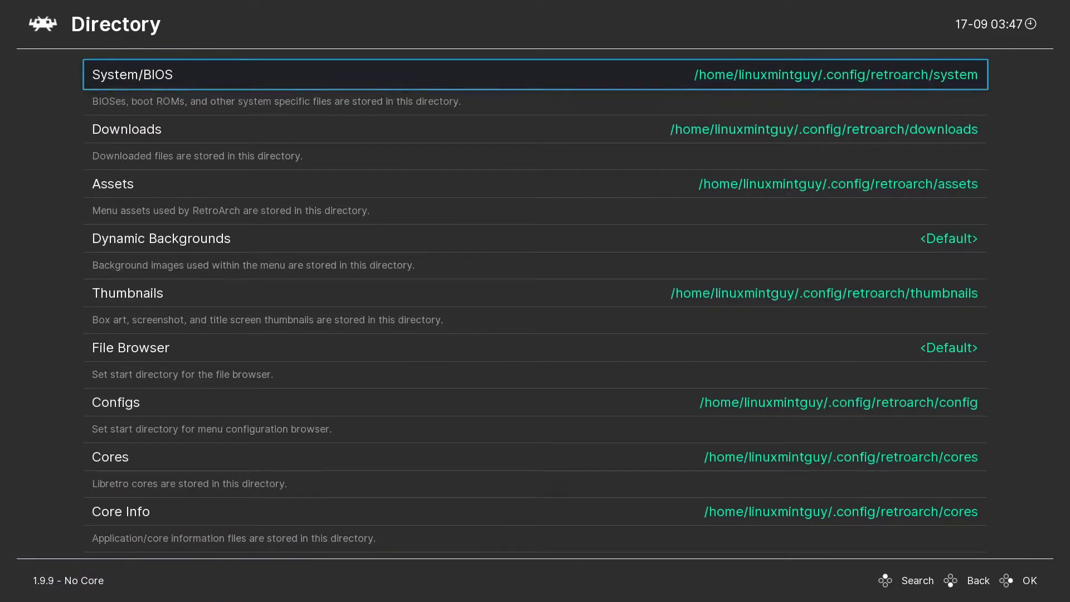
Set the System/BIOS directory to the bios folder inside .config/retroarch
{"action": "key", "text": "Return"}
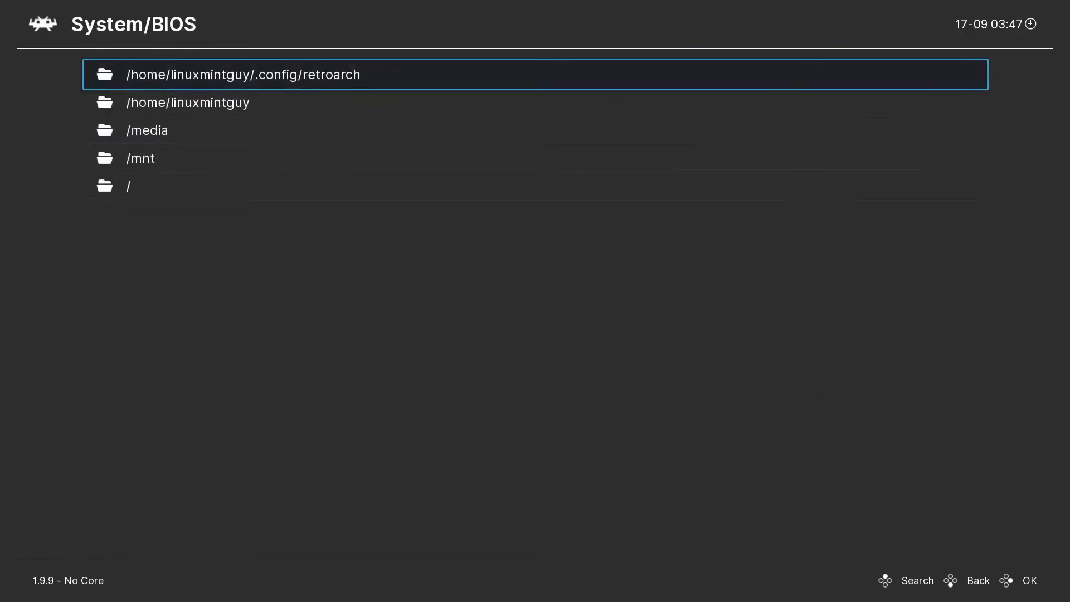
{"action": "key", "text": "Return"}
{"action": "key", "text": "Down"}
{"action": "key", "text": "Down"}
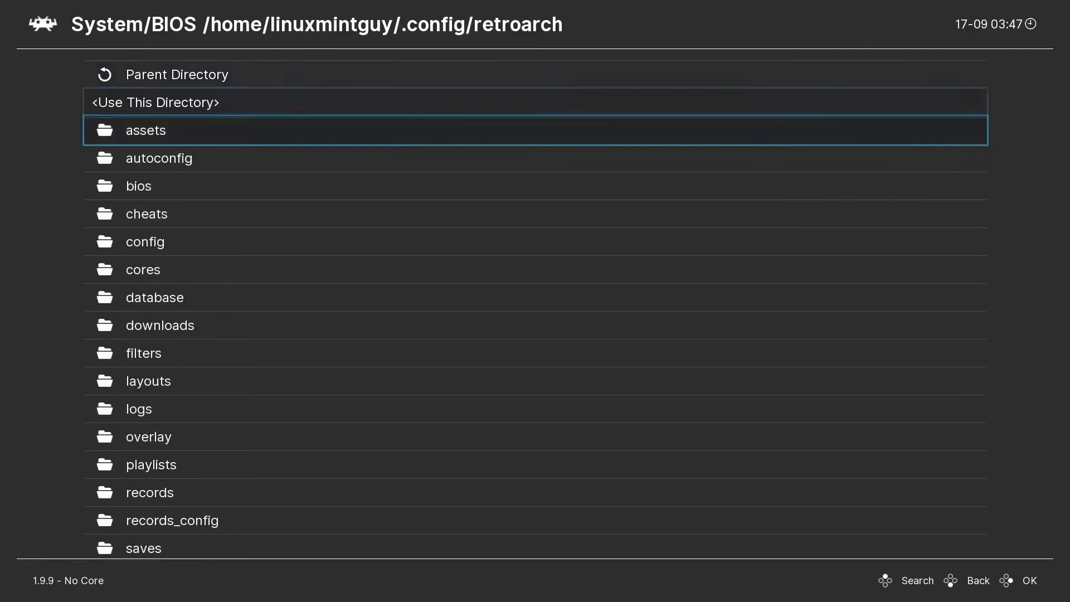
{"action": "key", "text": "Down"}
{"action": "key", "text": "Down"}
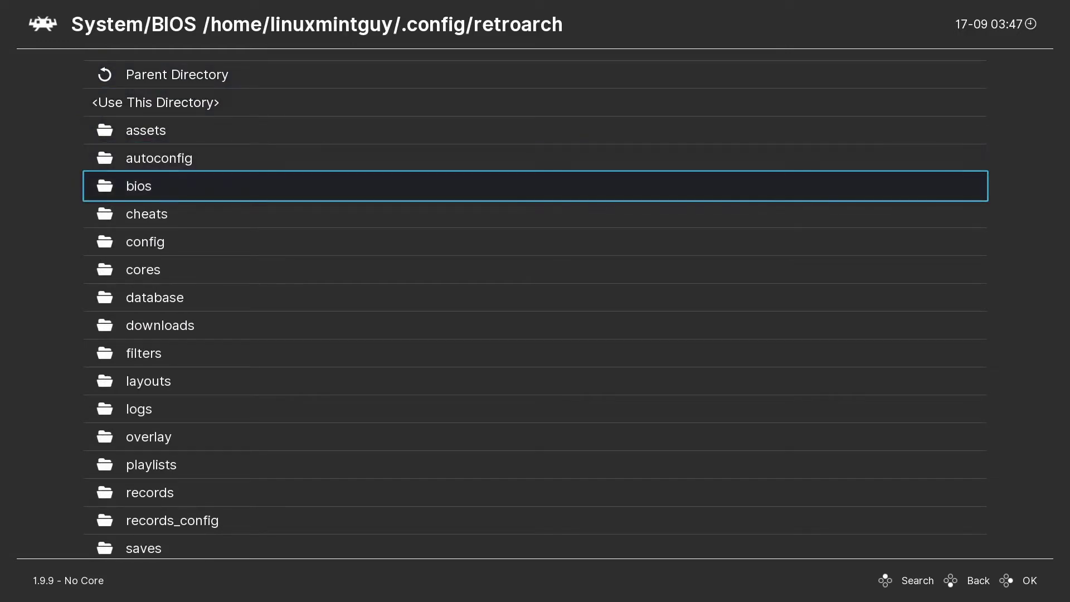
{"action": "key", "text": "Return"}
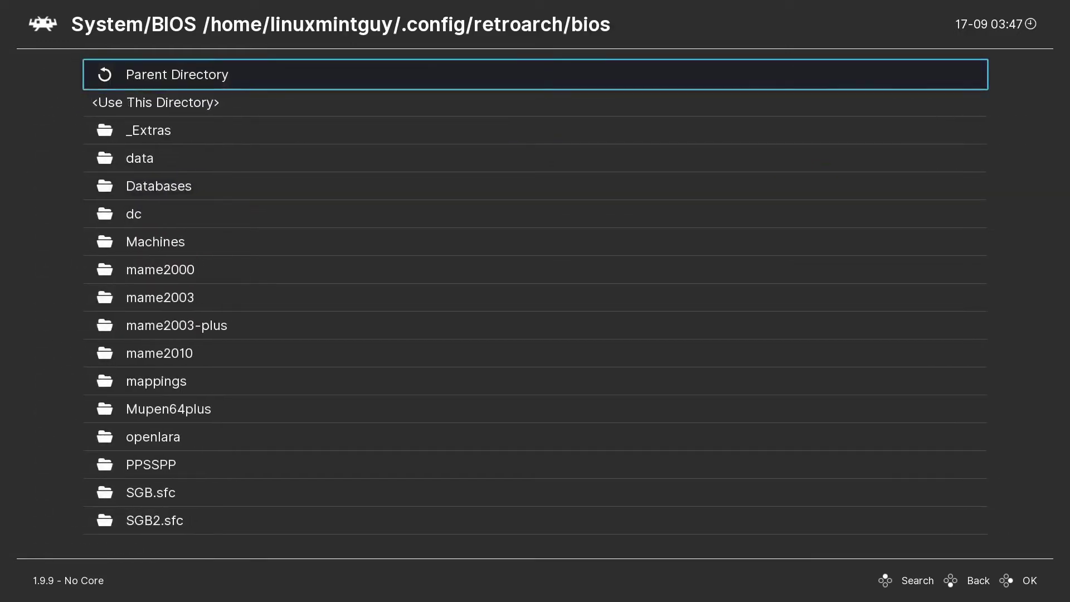
{"action": "key", "text": "Down"}
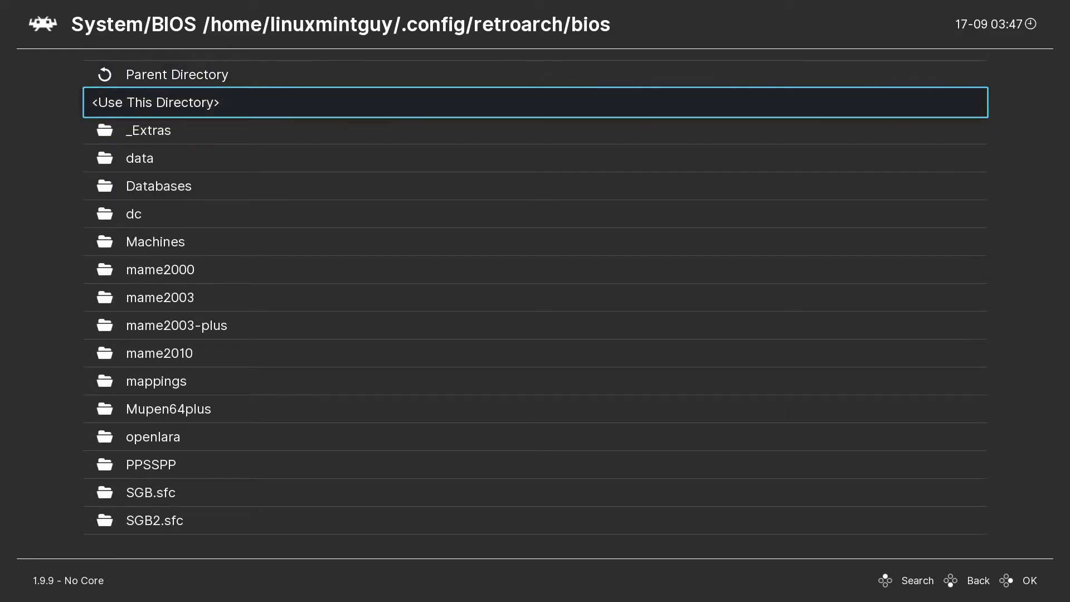
{"action": "key", "text": "Return"}
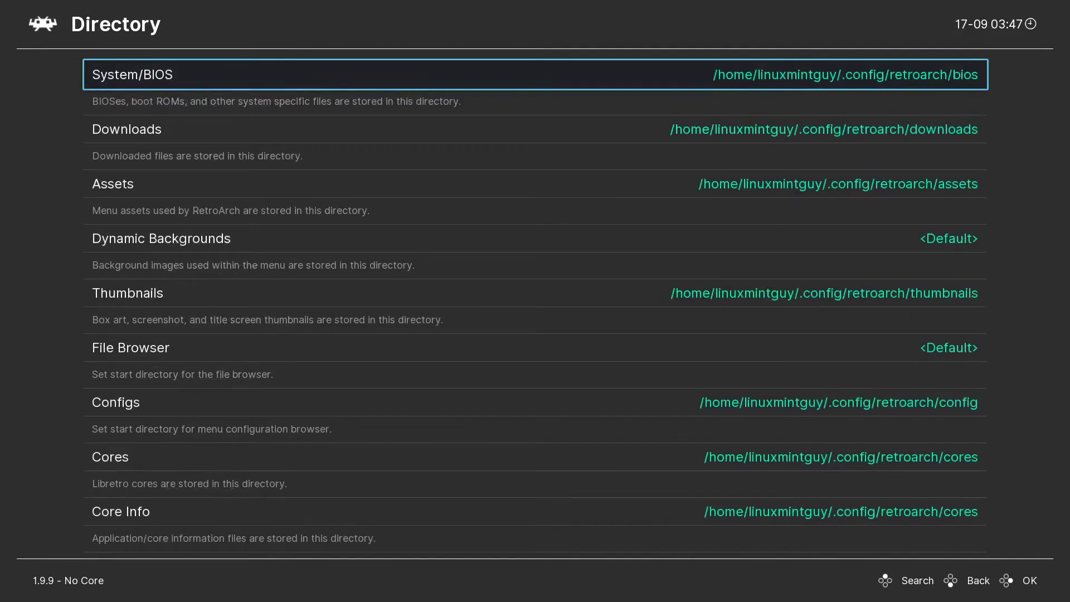
{"action": "key", "text": "BackSpace"}
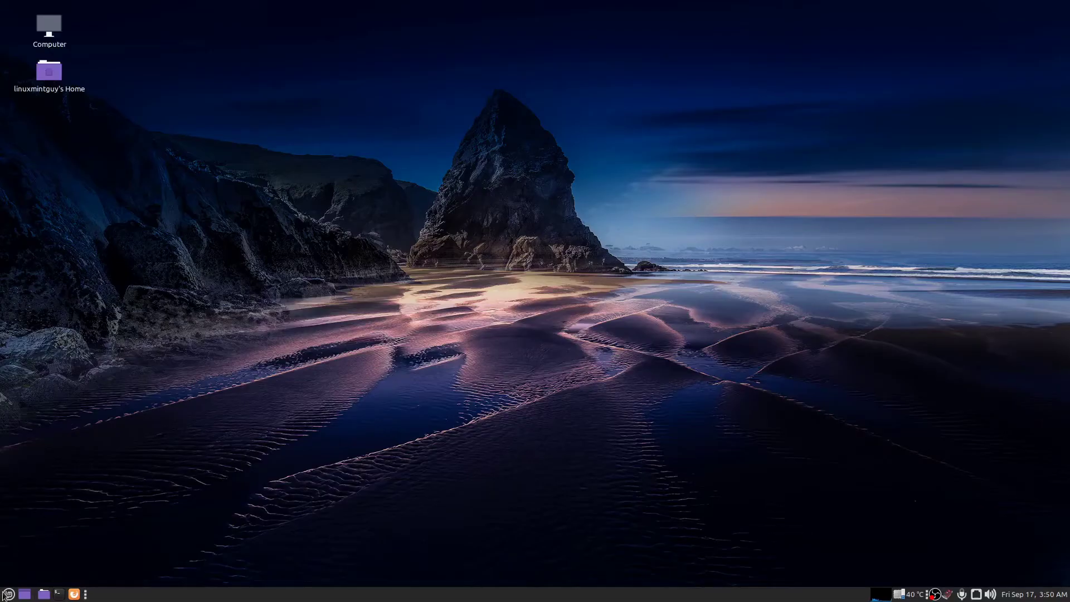
Relaunch RetroArch and open the Core Downloader of the Online Updater
{"action": "left_click", "coordinate": [5, 596]}
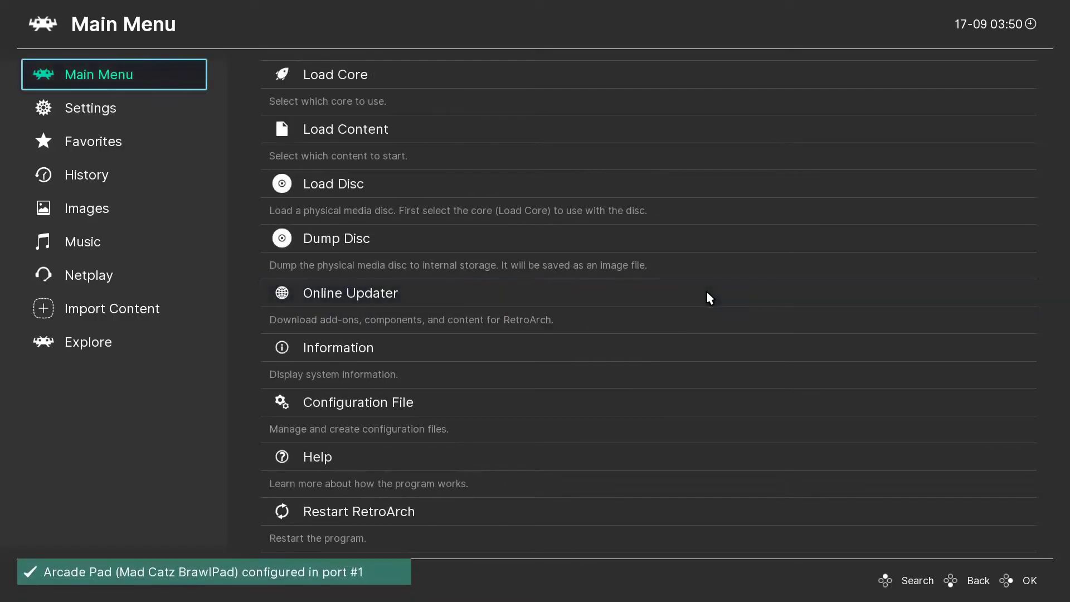
{"action": "key", "text": "Up"}
{"action": "key", "text": "Up"}
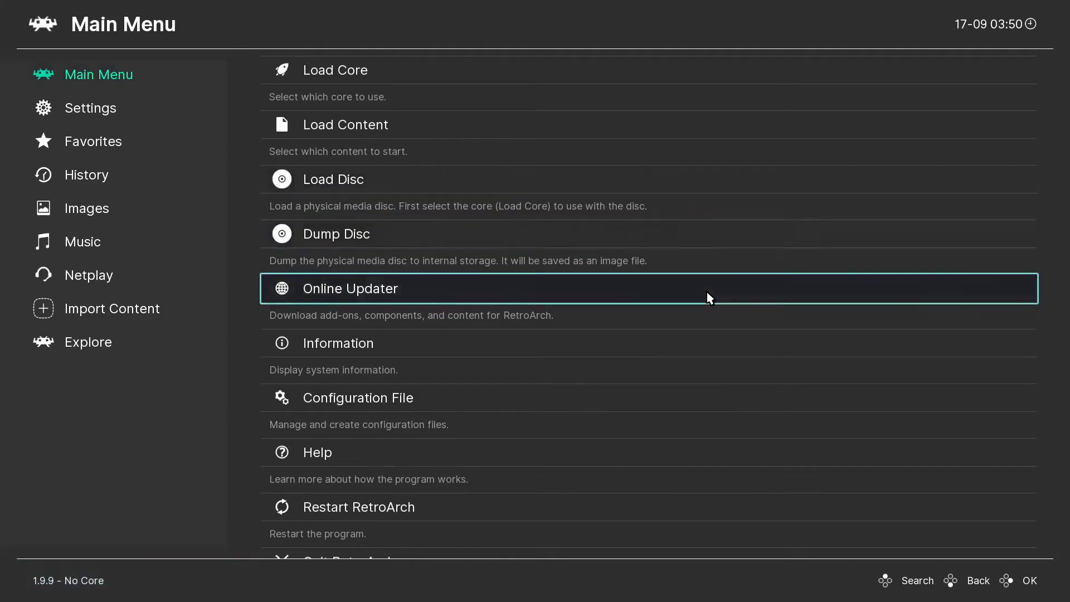
{"action": "left_click", "coordinate": [710, 299]}
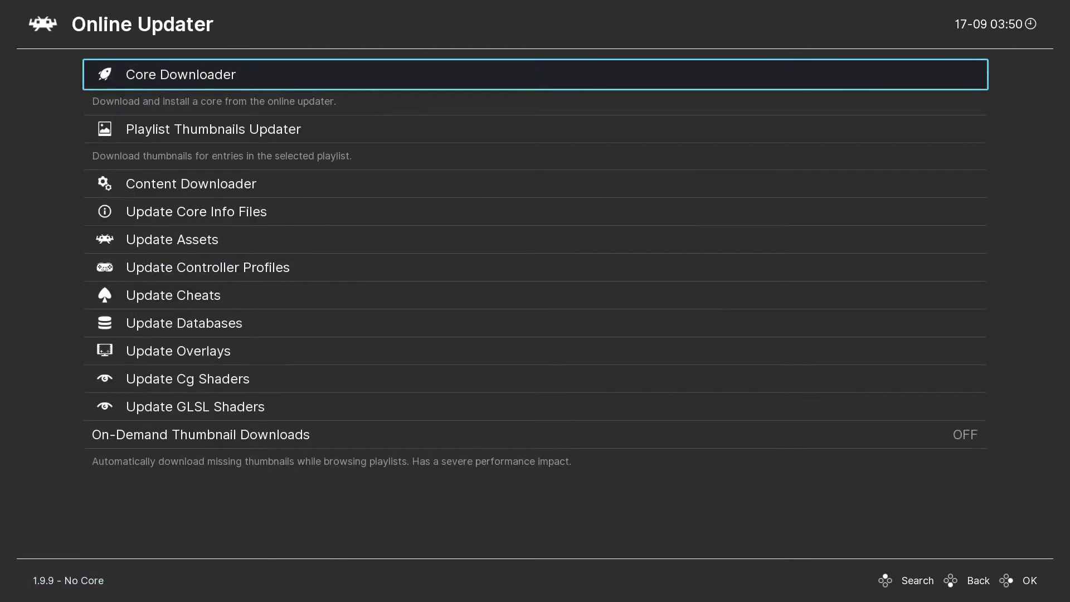
{"action": "key", "text": "Return"}
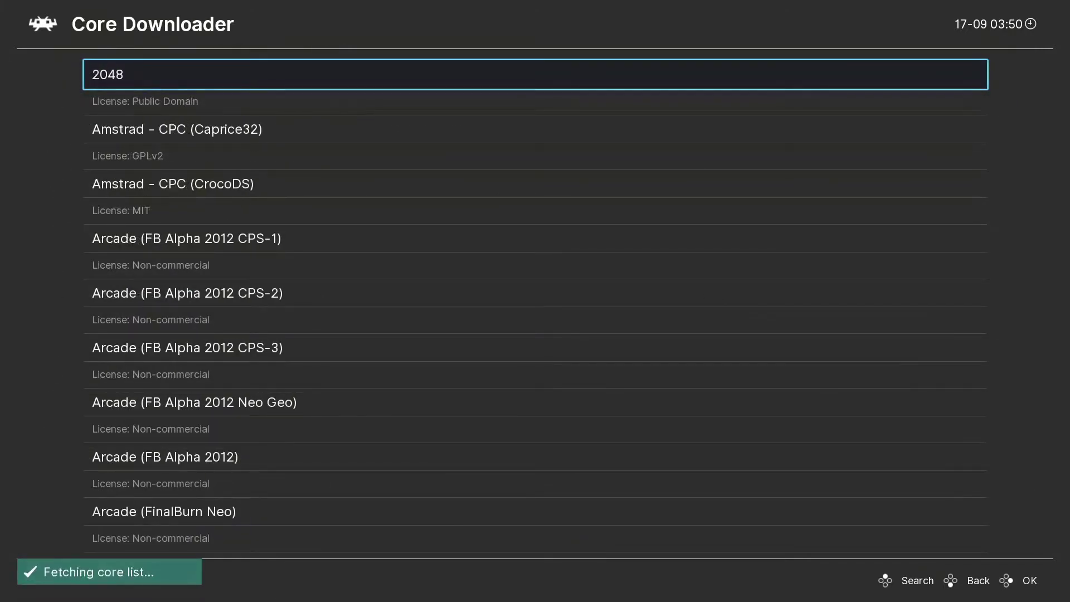
Download the Atari - 5200 (Atari800) core and return to the main menu
{"action": "key", "text": "Down"}
{"action": "key", "text": "Down"}
{"action": "key", "text": "Down"}
{"action": "key", "text": "Down"}
{"action": "key", "text": "Down"}
{"action": "key", "text": "Down"}
{"action": "key", "text": "Down"}
{"action": "key", "text": "Down"}
{"action": "key", "text": "Down"}
{"action": "key", "text": "Down"}
{"action": "key", "text": "Down"}
{"action": "key", "text": "Down"}
{"action": "key", "text": "Down"}
{"action": "key", "text": "Down"}
{"action": "key", "text": "Down"}
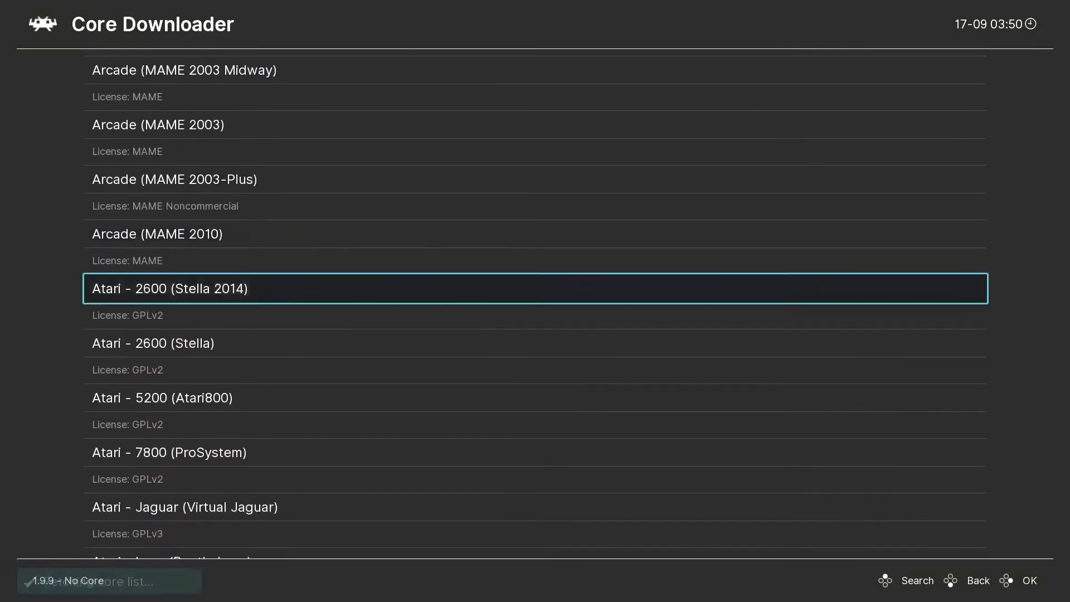
{"action": "key", "text": "Down"}
{"action": "key", "text": "Down"}
{"action": "key", "text": "Return"}
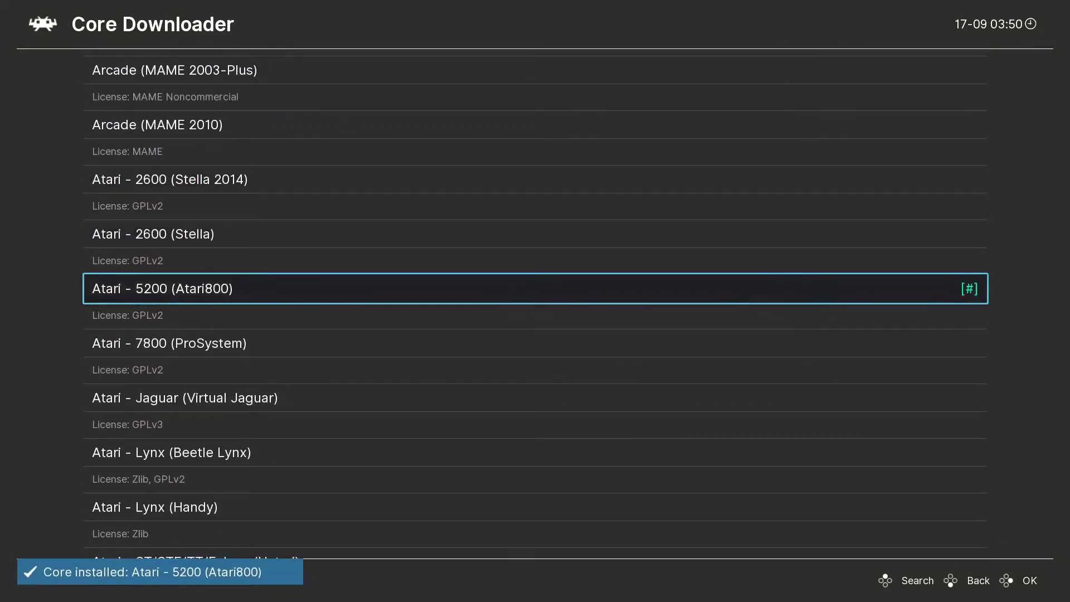
{"action": "key", "text": "BackSpace"}
{"action": "key", "text": "BackSpace"}
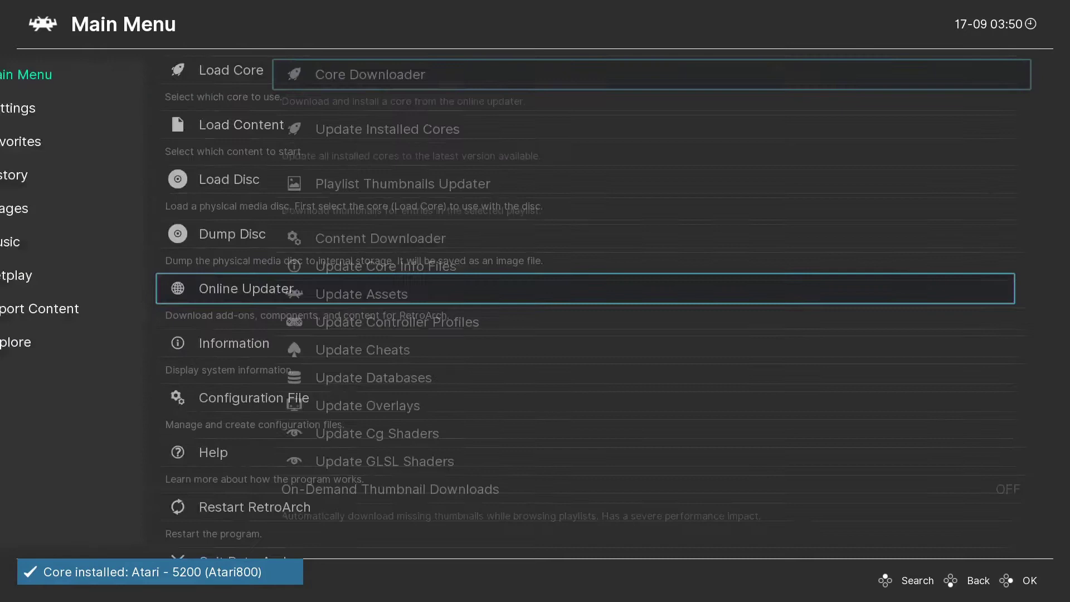
{"action": "key", "text": "BackSpace"}
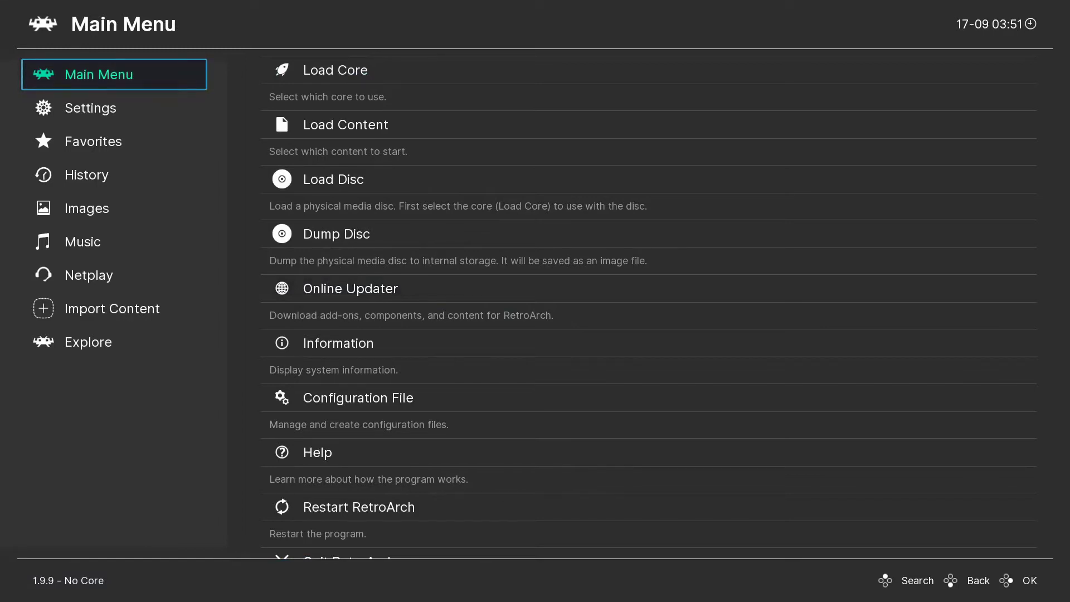
Start a directory scan for importing content and browse to the emulation/roms folder inside the home directory
{"action": "key", "text": "Up"}
{"action": "key", "text": "Up"}
{"action": "key", "text": "Right"}
{"action": "key", "text": "Return"}
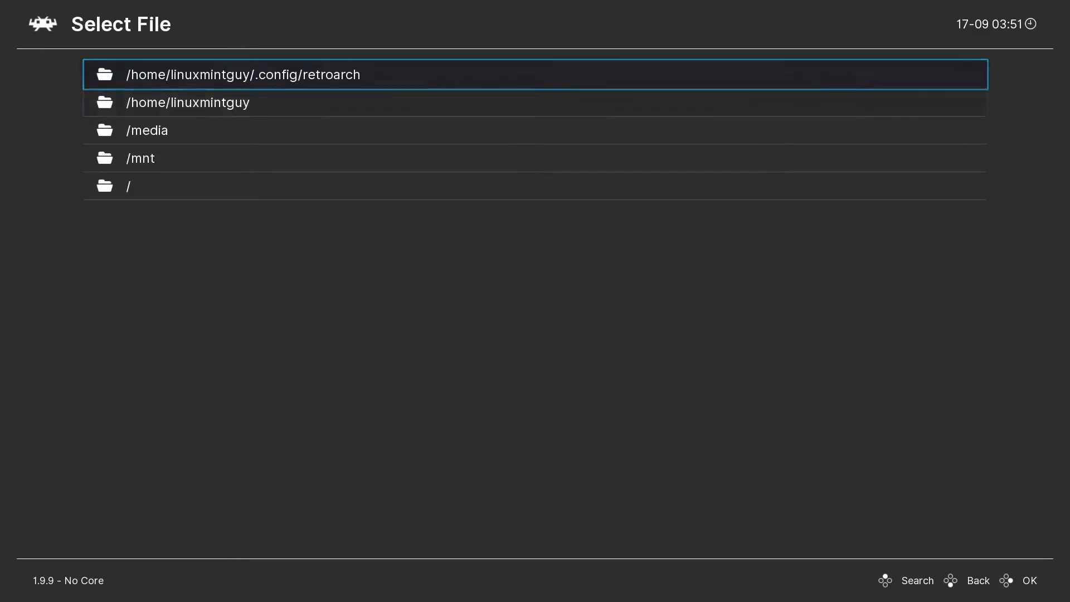
{"action": "key", "text": "Down"}
{"action": "key", "text": "Return"}
{"action": "key", "text": "Down"}
{"action": "key", "text": "Down"}
{"action": "key", "text": "Down"}
{"action": "key", "text": "Down"}
{"action": "key", "text": "Down"}
{"action": "key", "text": "Down"}
{"action": "key", "text": "Down"}
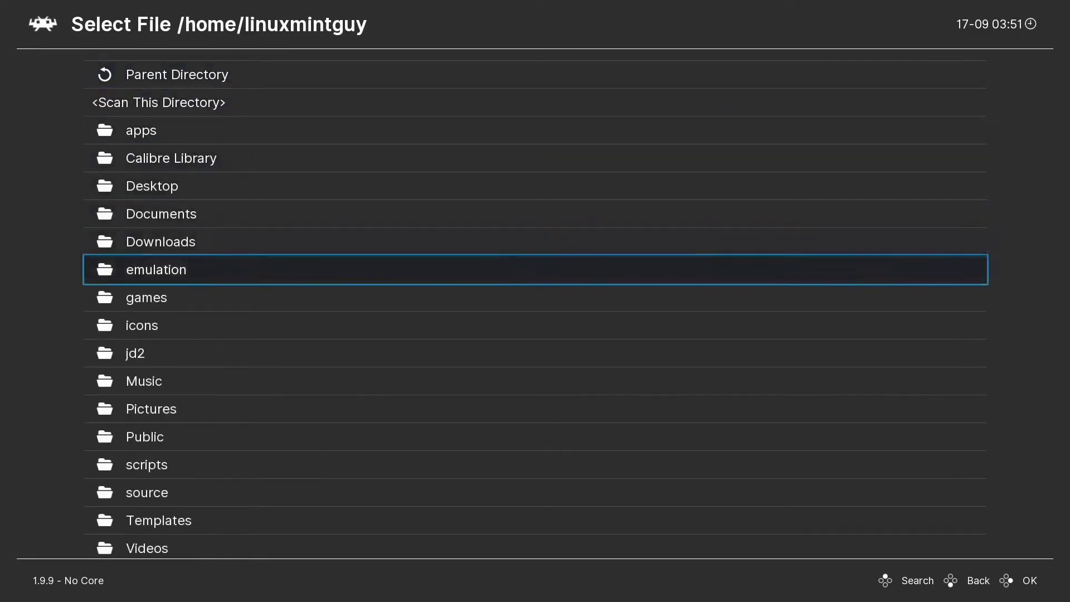
{"action": "key", "text": "Return"}
{"action": "key", "text": "Down"}
{"action": "key", "text": "Down"}
{"action": "key", "text": "Return"}
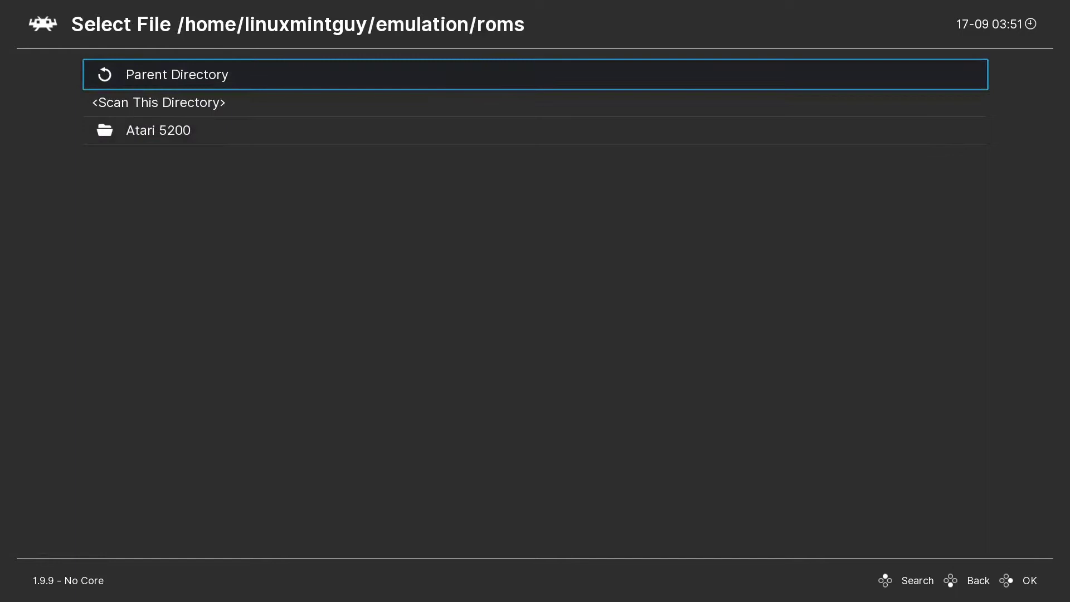
Scan the Atari 5200 folder for games and return to the main menu
{"action": "key", "text": "Down"}
{"action": "key", "text": "Down"}
{"action": "key", "text": "Return"}
{"action": "key", "text": "Down"}
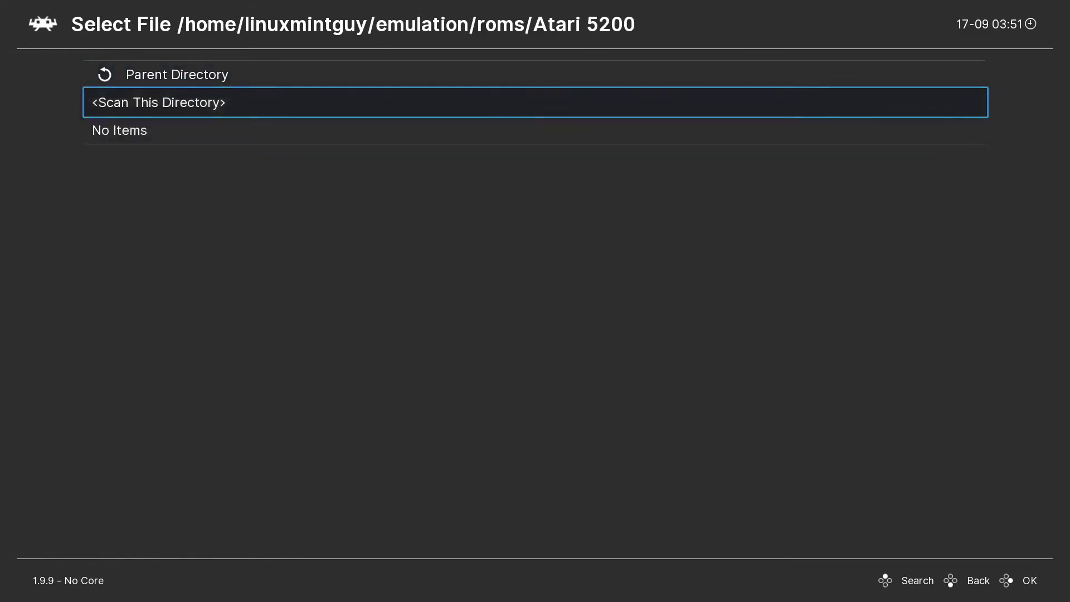
{"action": "key", "text": "Return"}
{"action": "key", "text": "BackSpace"}
{"action": "key", "text": "BackSpace"}
{"action": "key", "text": "BackSpace"}
{"action": "key", "text": "BackSpace"}
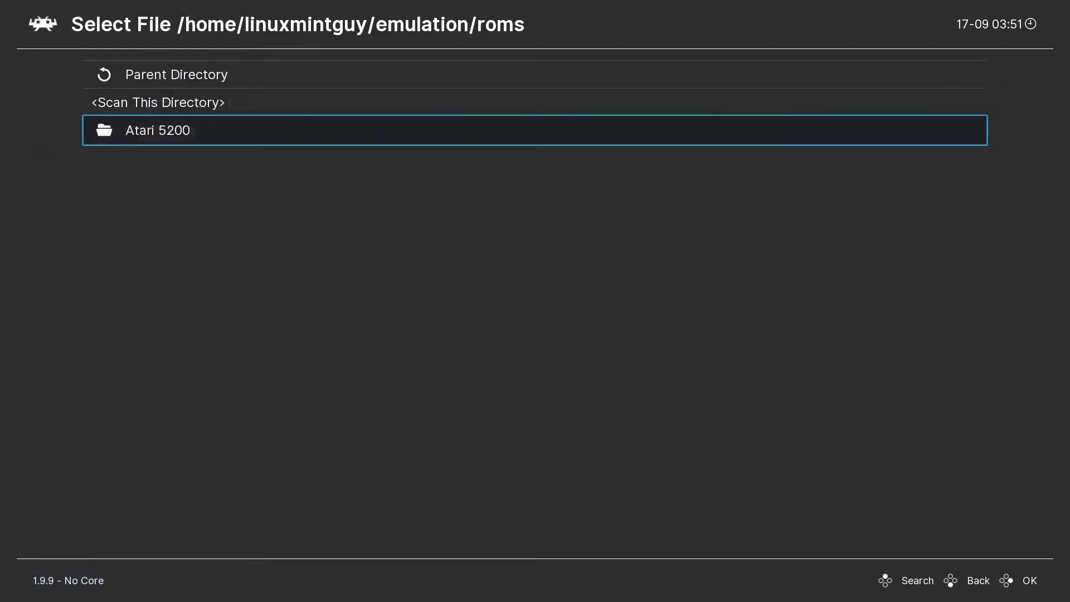
{"action": "key", "text": "BackSpace"}
{"action": "key", "text": "BackSpace"}
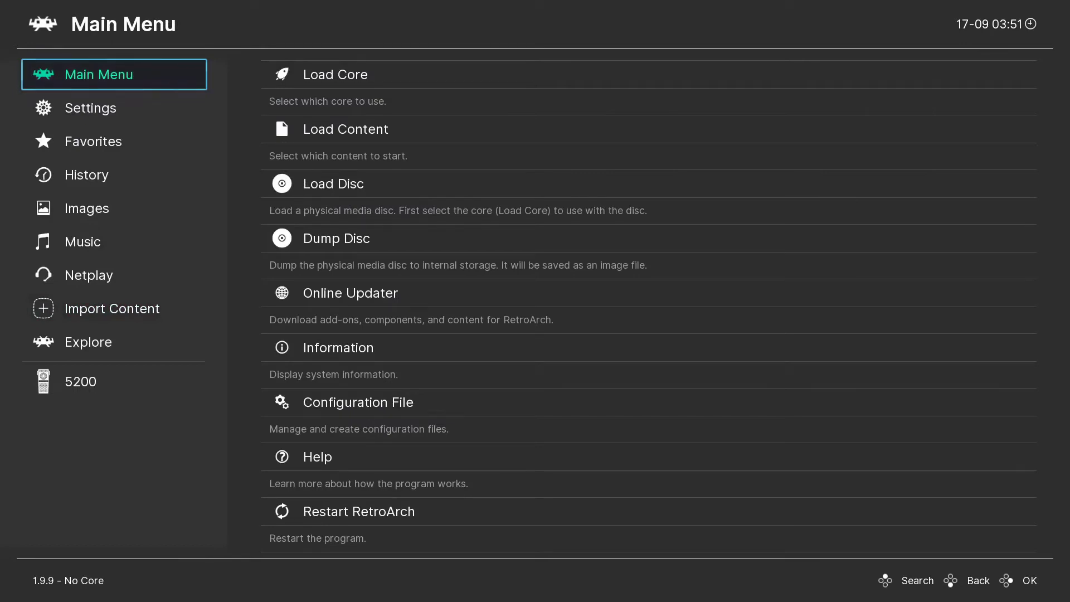
Look through the game entries in the 5200 playlist
{"action": "key", "text": "Up"}
{"action": "key", "text": "Right"}
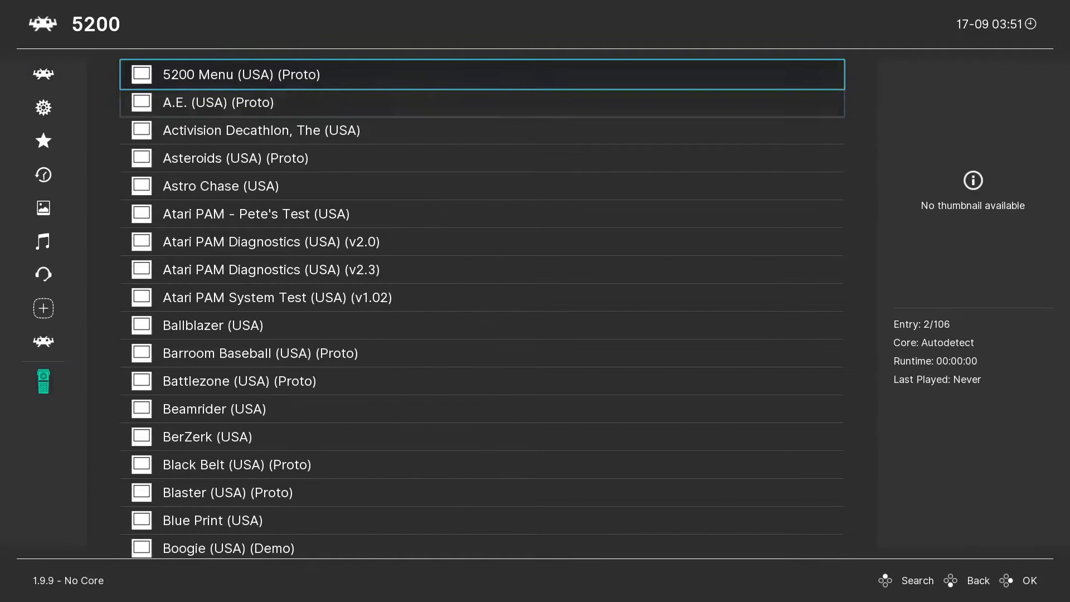
{"action": "key", "text": "Down"}
{"action": "key", "text": "Down"}
{"action": "key", "text": "Down"}
{"action": "key", "text": "Down"}
{"action": "key", "text": "Down"}
{"action": "key", "text": "Down"}
{"action": "key", "text": "Down"}
{"action": "key", "text": "Down"}
{"action": "key", "text": "Down"}
{"action": "key", "text": "Down"}
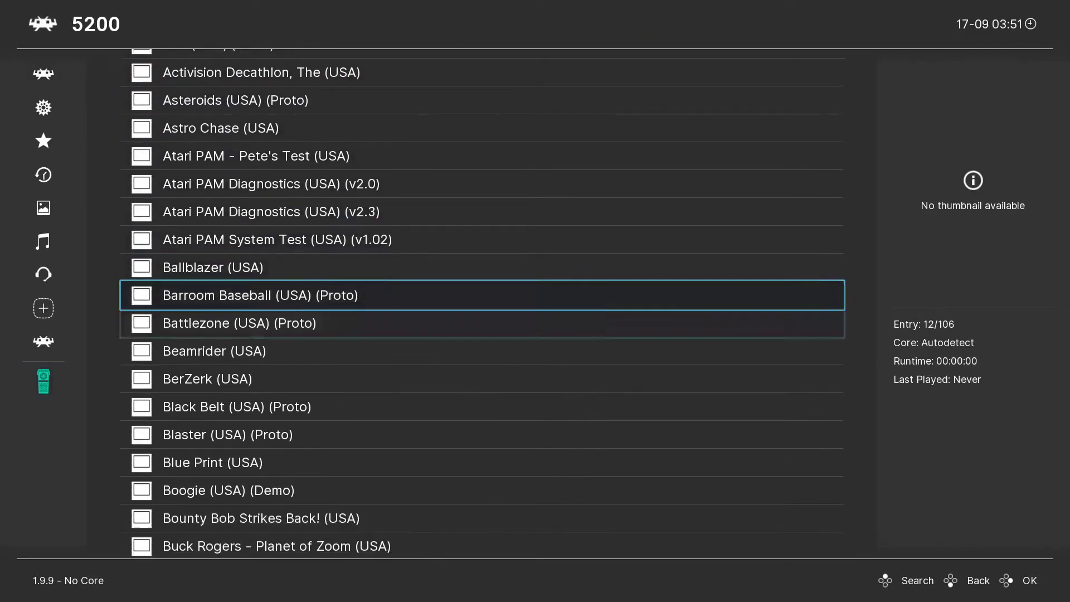
{"action": "key", "text": "Down"}
{"action": "key", "text": "Down"}
{"action": "key", "text": "Down"}
{"action": "key", "text": "Down"}
{"action": "key", "text": "Down"}
{"action": "key", "text": "Down"}
{"action": "key", "text": "Down"}
{"action": "key", "text": "Down"}
{"action": "key", "text": "Down"}
{"action": "key", "text": "Down"}
{"action": "key", "text": "Down"}
{"action": "key", "text": "Down"}
{"action": "key", "text": "Down"}
{"action": "key", "text": "Down"}
{"action": "key", "text": "Down"}
{"action": "key", "text": "Down"}
{"action": "key", "text": "Down"}
{"action": "key", "text": "Down"}
{"action": "key", "text": "Down"}
{"action": "key", "text": "Down"}
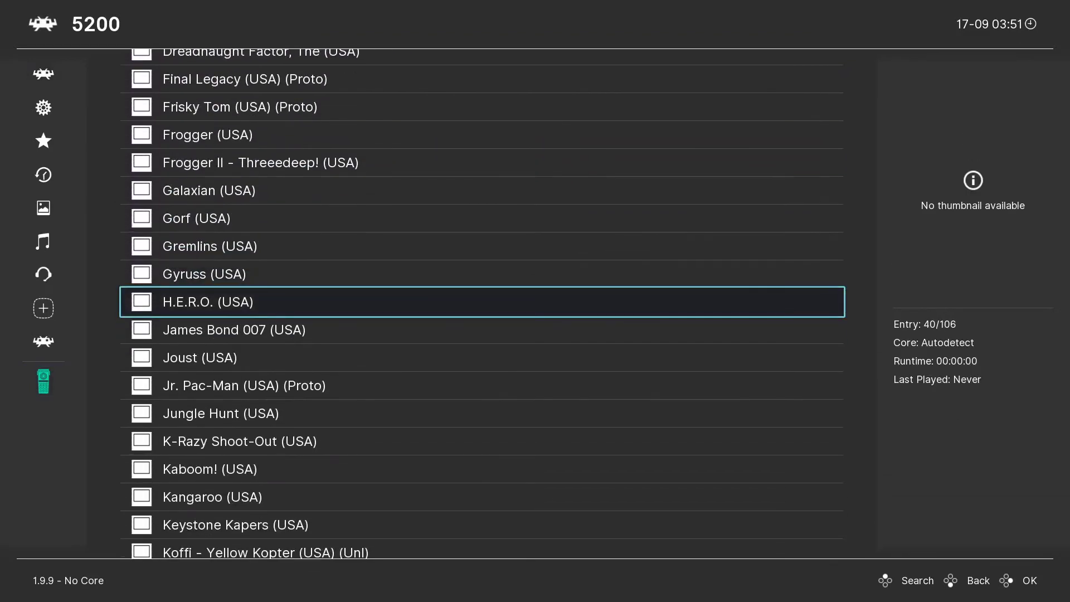
{"action": "key", "text": "BackSpace"}
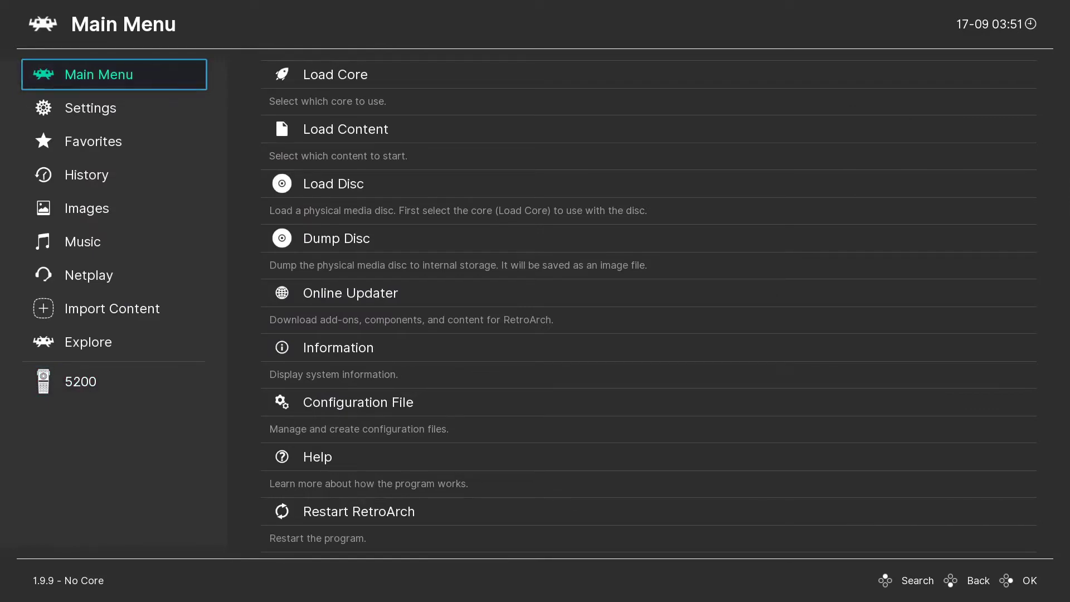
Open the Appearance options of the User Interface settings
{"action": "key", "text": "Down"}
{"action": "key", "text": "Right"}
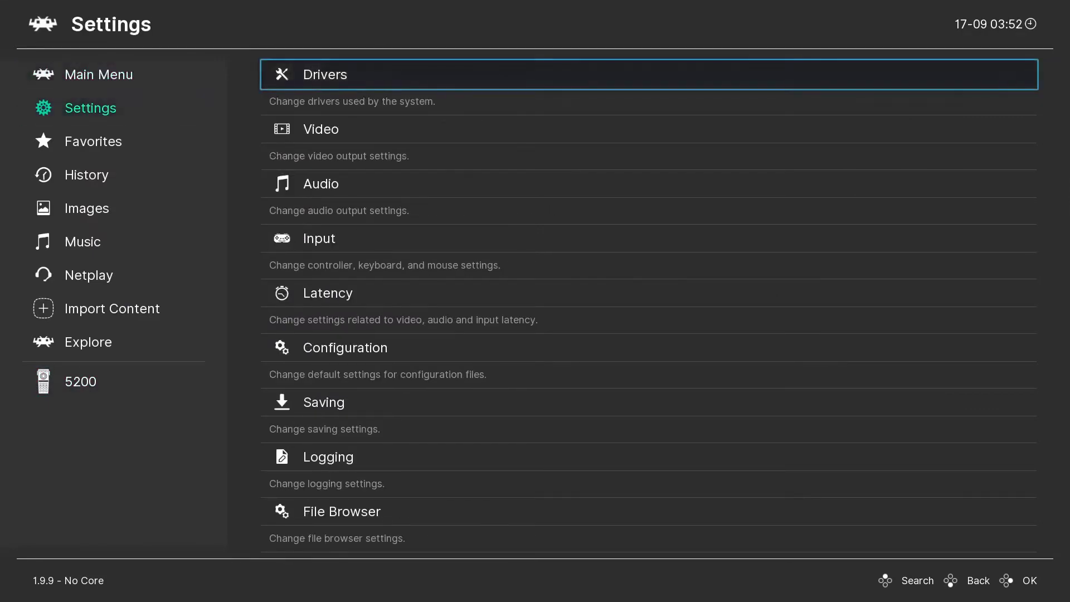
{"action": "key", "text": "Down"}
{"action": "key", "text": "Down"}
{"action": "key", "text": "Down"}
{"action": "key", "text": "Down"}
{"action": "key", "text": "Down"}
{"action": "key", "text": "Down"}
{"action": "key", "text": "Down"}
{"action": "key", "text": "Down"}
{"action": "key", "text": "Down"}
{"action": "key", "text": "Down"}
{"action": "key", "text": "Down"}
{"action": "key", "text": "Down"}
{"action": "key", "text": "Down"}
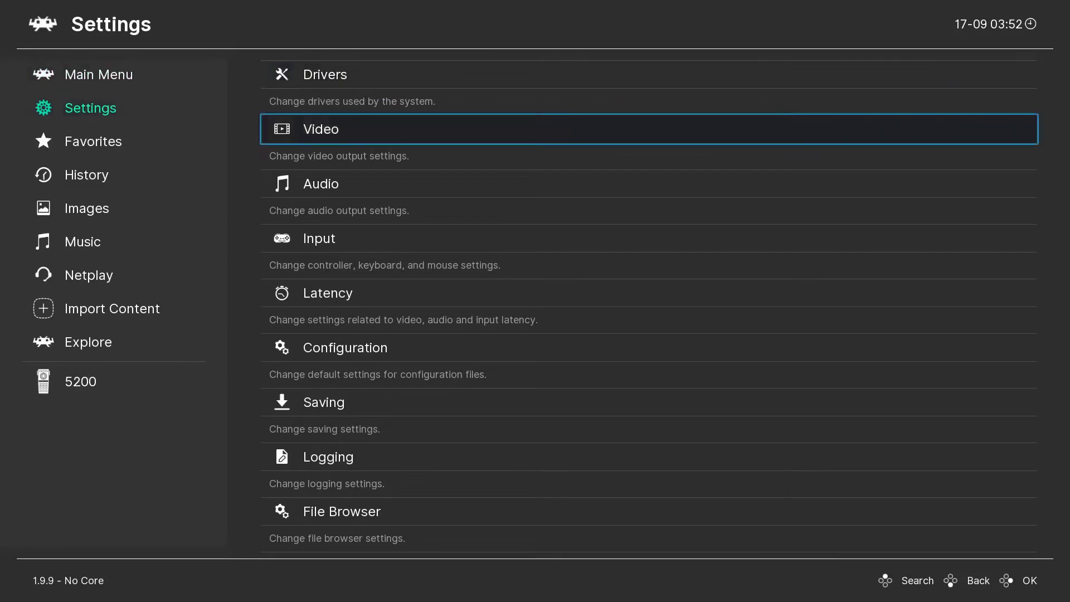
{"action": "key", "text": "Up"}
{"action": "key", "text": "Up"}
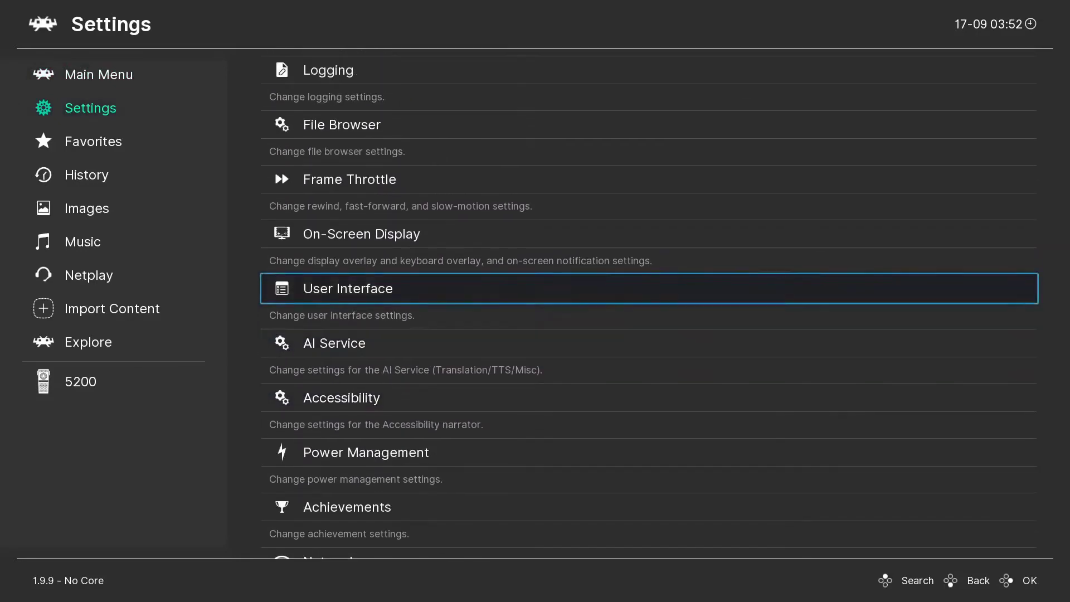
{"action": "key", "text": "Return"}
{"action": "key", "text": "Down"}
{"action": "key", "text": "Return"}
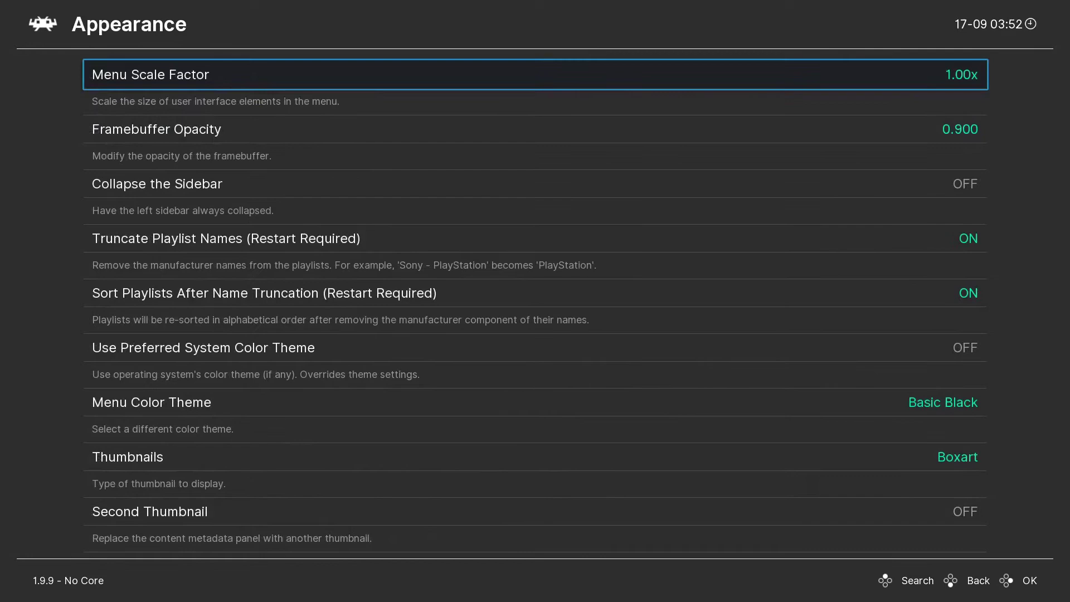
Set the Menu Color Theme to Twilight Zone
{"action": "key", "text": "Down"}
{"action": "key", "text": "Down"}
{"action": "key", "text": "Down"}
{"action": "key", "text": "Down"}
{"action": "key", "text": "Down"}
{"action": "key", "text": "Down"}
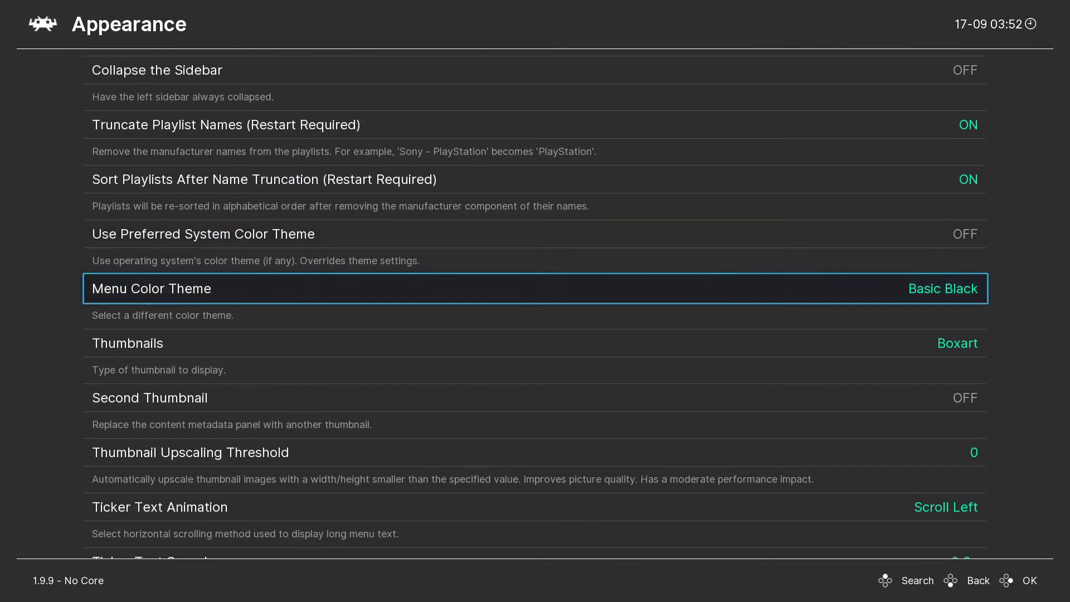
{"action": "key", "text": "Return"}
{"action": "key", "text": "Up"}
{"action": "key", "text": "Up"}
{"action": "key", "text": "Up"}
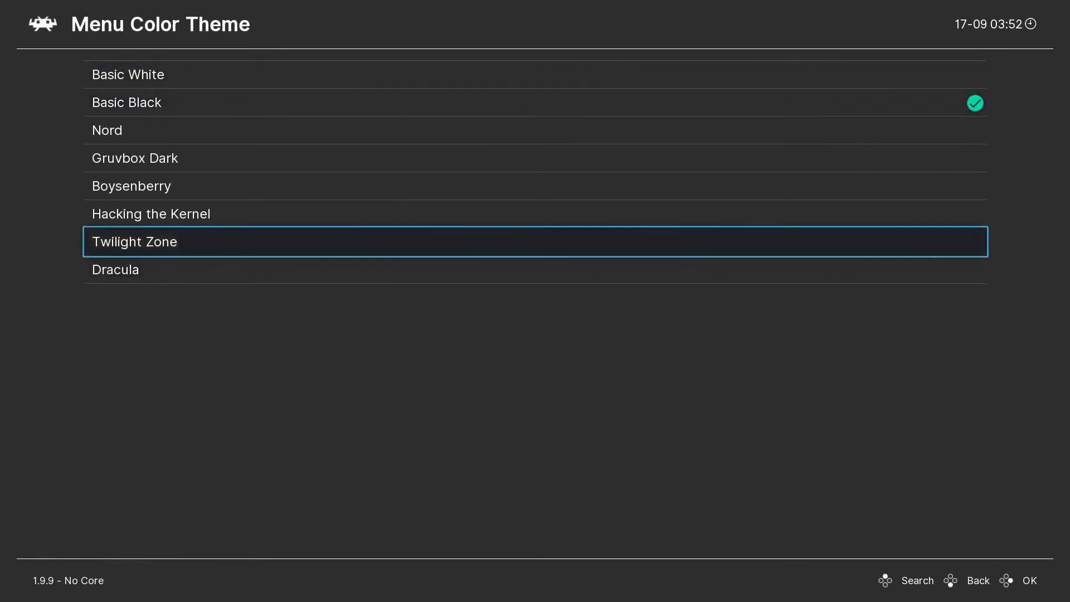
{"action": "key", "text": "Return"}
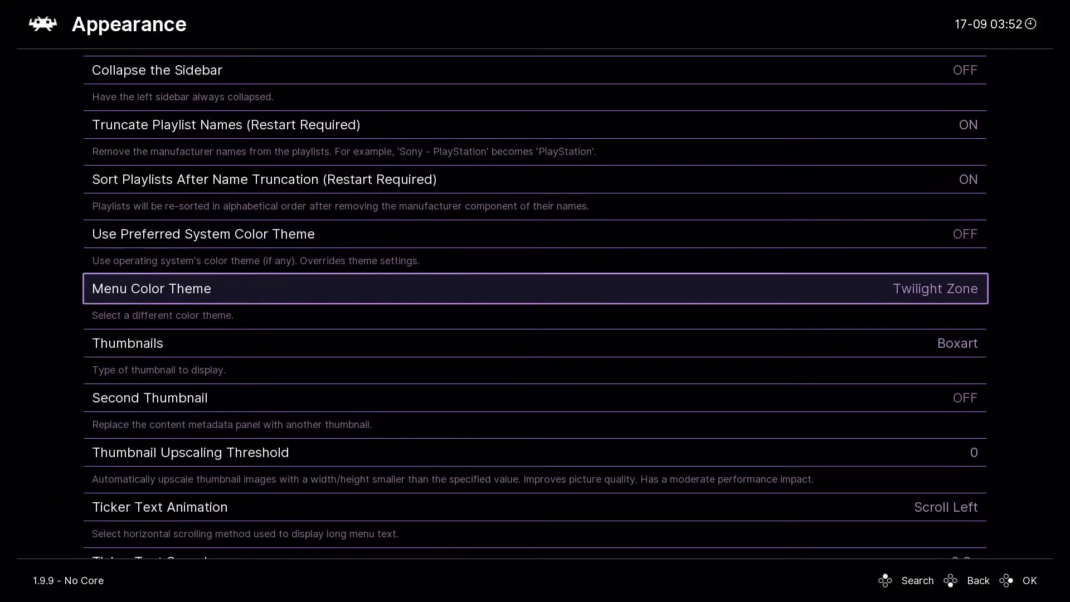
Set the Second Thumbnail to Screenshot and return to the main Settings list
{"action": "key", "text": "Down"}
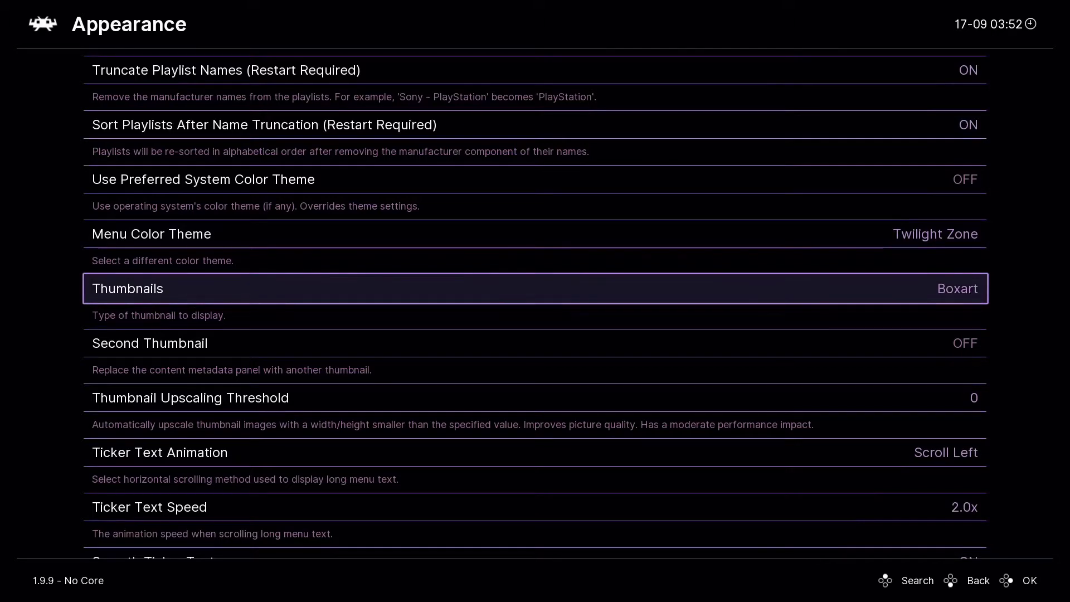
{"action": "key", "text": "Down"}
{"action": "key", "text": "Return"}
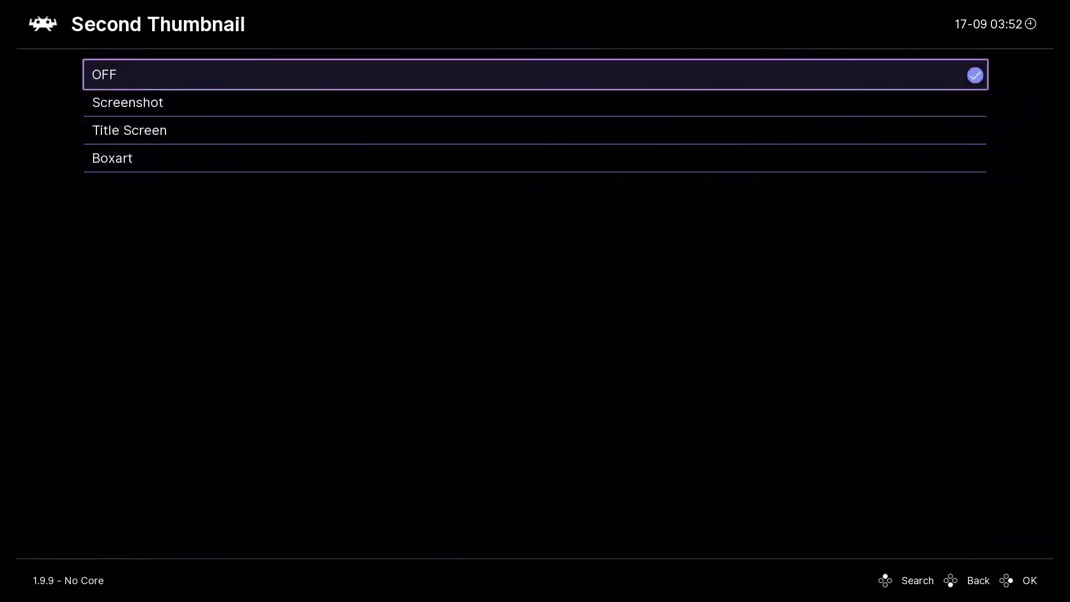
{"action": "key", "text": "Down"}
{"action": "key", "text": "Down"}
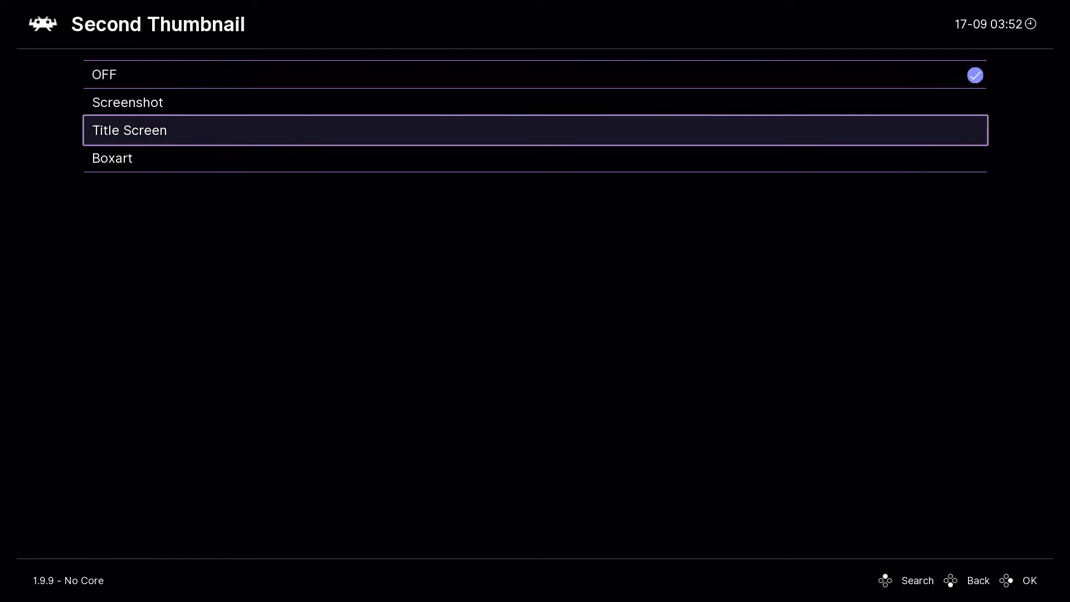
{"action": "key", "text": "Up"}
{"action": "key", "text": "Return"}
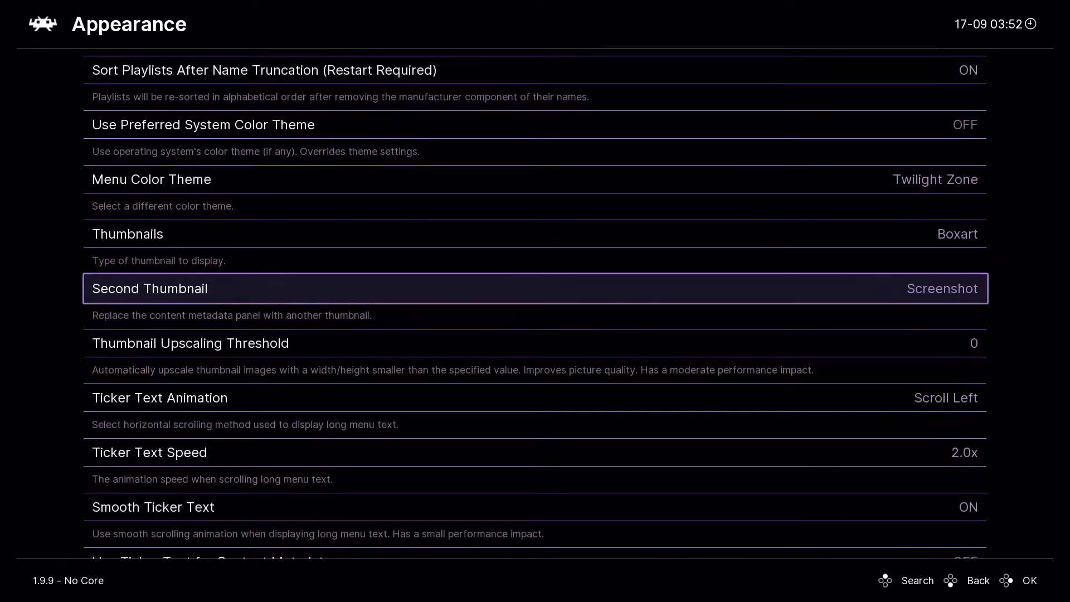
{"action": "key", "text": "BackSpace"}
{"action": "key", "text": "BackSpace"}
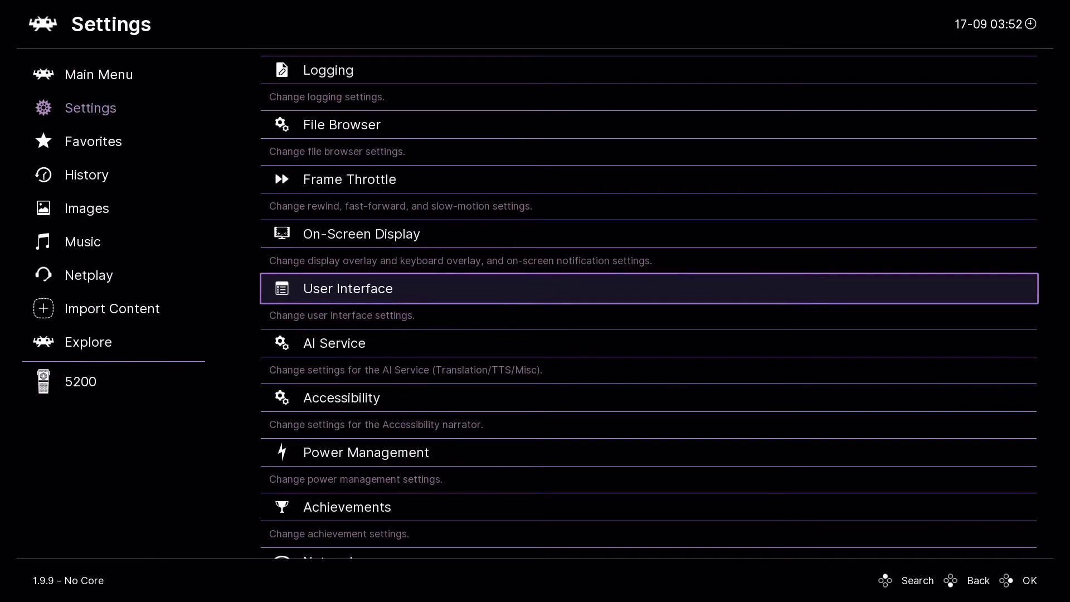
Check the thumbnail area for several games in the 5200 playlist and return to the main menu
{"action": "key", "text": "BackSpace"}
{"action": "key", "text": "Up"}
{"action": "key", "text": "Up"}
{"action": "key", "text": "Right"}
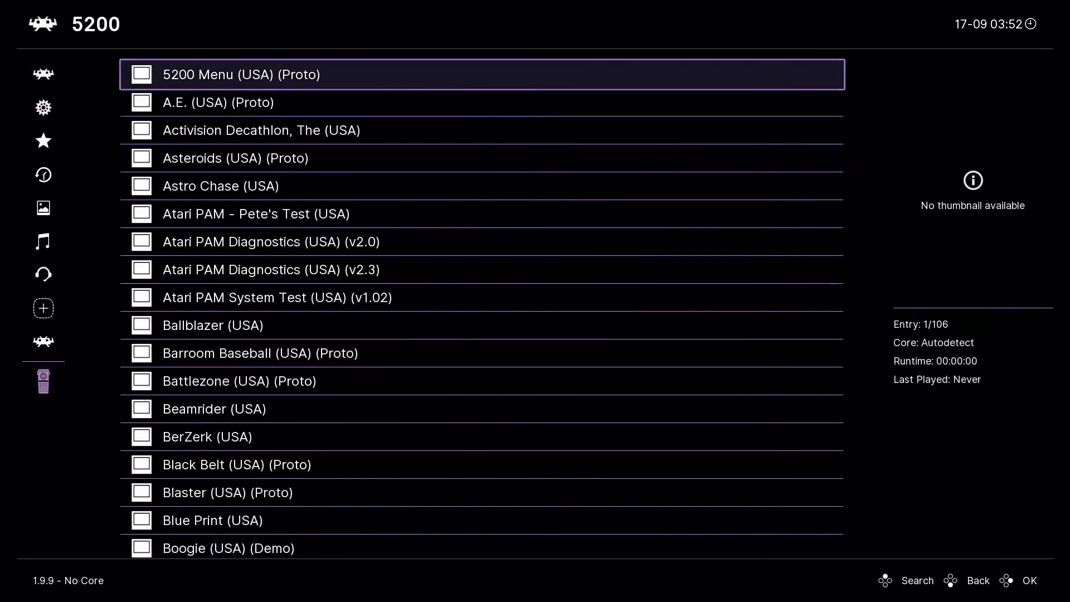
{"action": "key", "text": "Down"}
{"action": "key", "text": "Down"}
{"action": "key", "text": "Down"}
{"action": "key", "text": "Down"}
{"action": "key", "text": "Down"}
{"action": "key", "text": "Down"}
{"action": "key", "text": "Down"}
{"action": "key", "text": "Down"}
{"action": "key", "text": "Left"}
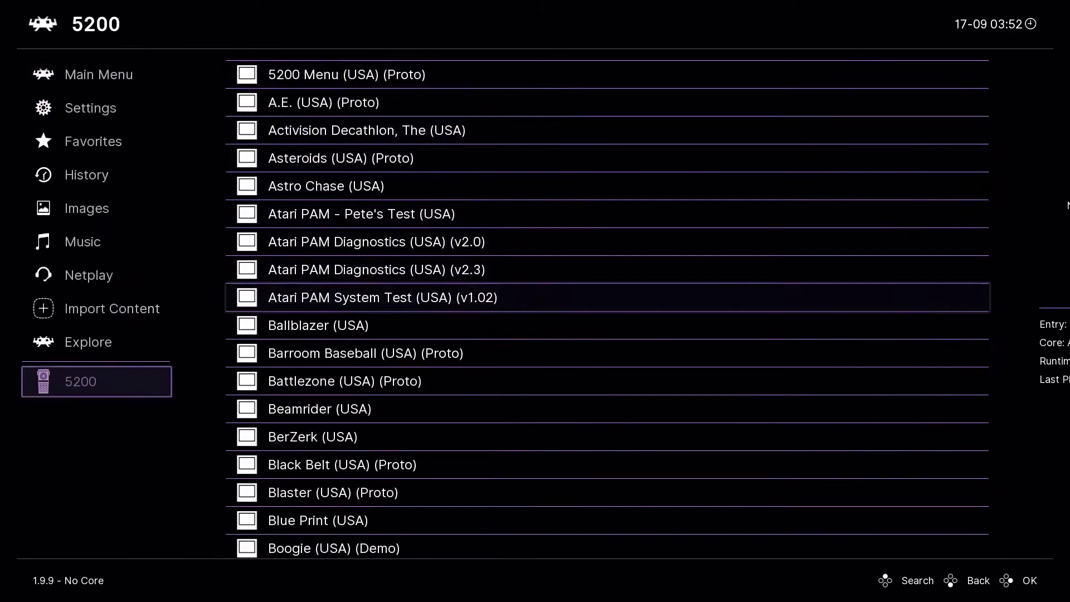
{"action": "key", "text": "Down"}
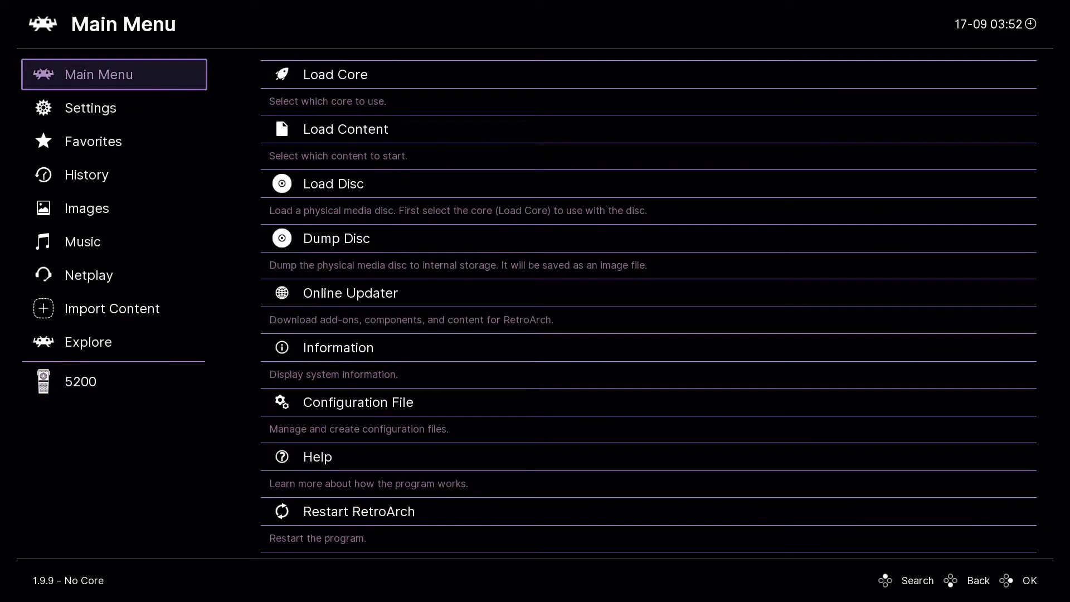
Download thumbnails for the Atari - 5200 playlist with the Playlist Thumbnails Updater and return to the main menu
{"action": "key", "text": "Right"}
{"action": "key", "text": "Down"}
{"action": "key", "text": "Down"}
{"action": "key", "text": "Down"}
{"action": "key", "text": "Down"}
{"action": "key", "text": "Down"}
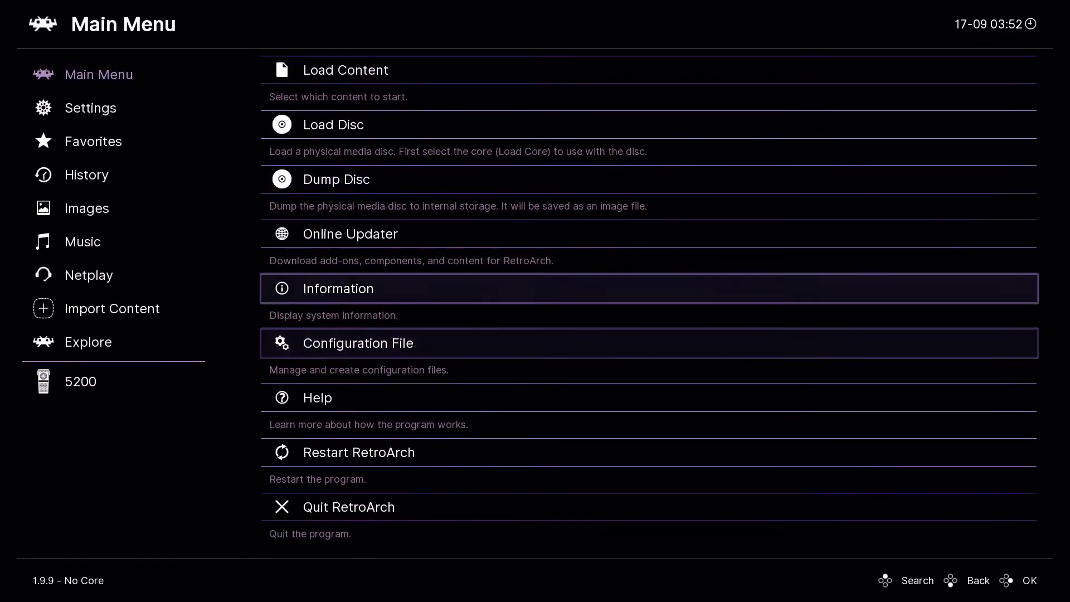
{"action": "key", "text": "Up"}
{"action": "key", "text": "Up"}
{"action": "key", "text": "Down"}
{"action": "key", "text": "Return"}
{"action": "key", "text": "Down"}
{"action": "key", "text": "Down"}
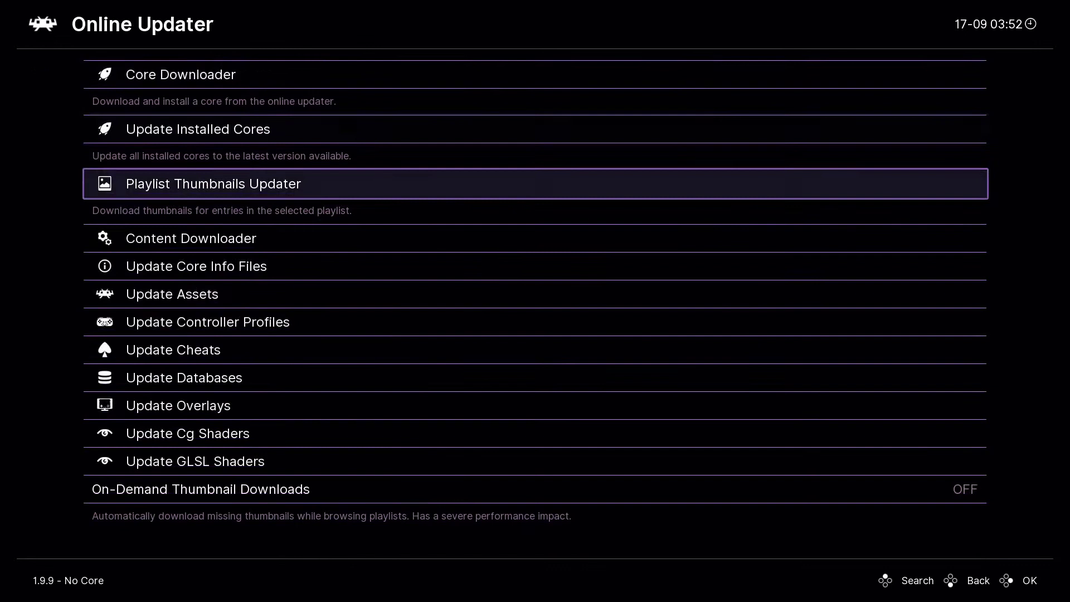
{"action": "key", "text": "Return"}
{"action": "key", "text": "Return"}
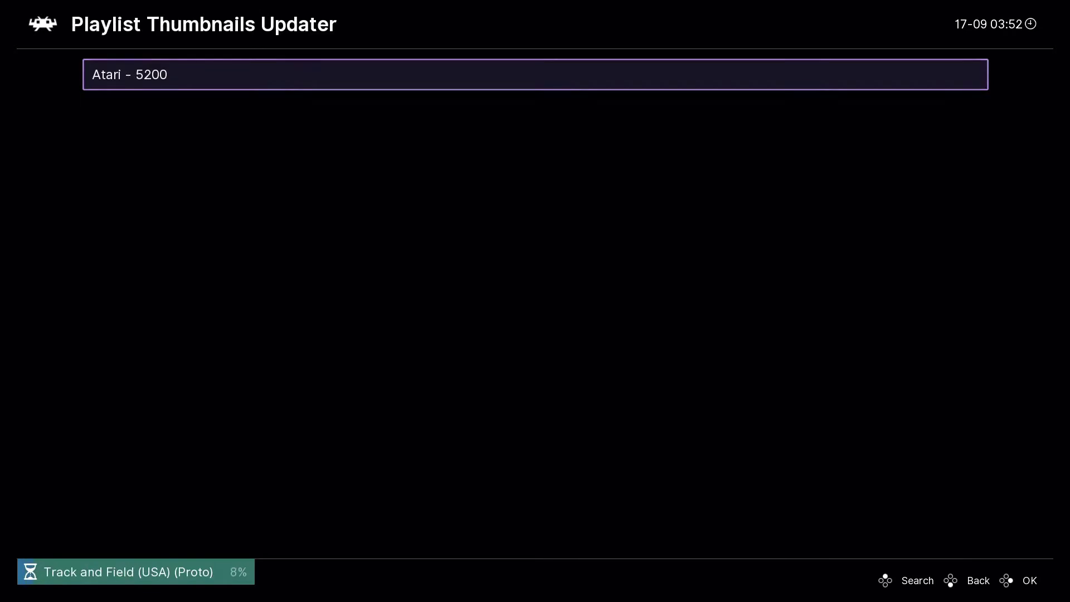
{"action": "key", "text": "BackSpace"}
{"action": "key", "text": "BackSpace"}
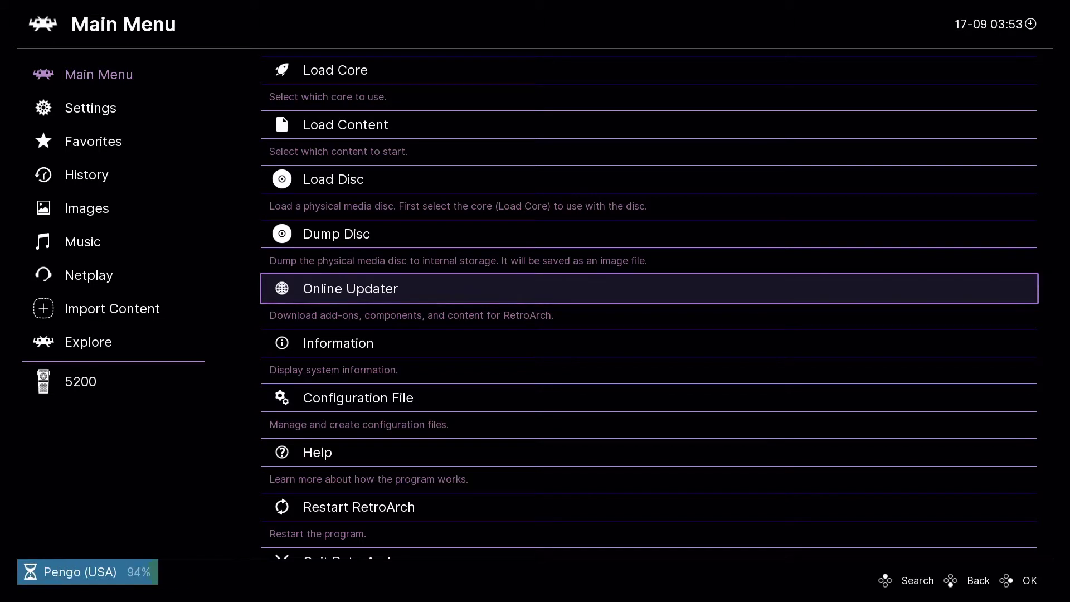
Open the 5200 playlist and browse the game thumbnails down to BerZerk (USA)
{"action": "key", "text": "Left"}
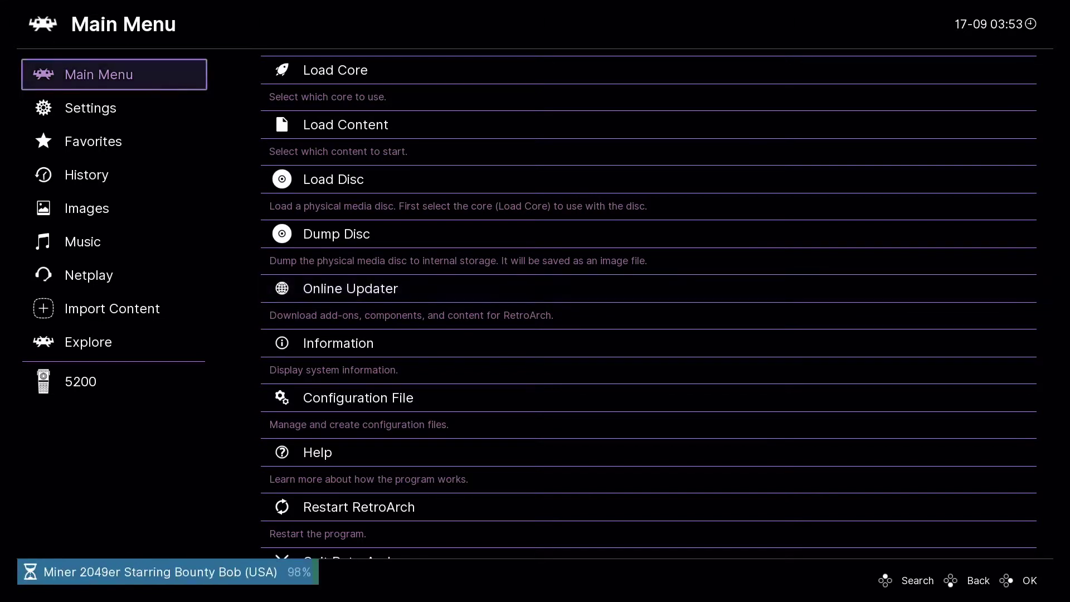
{"action": "key", "text": "Up"}
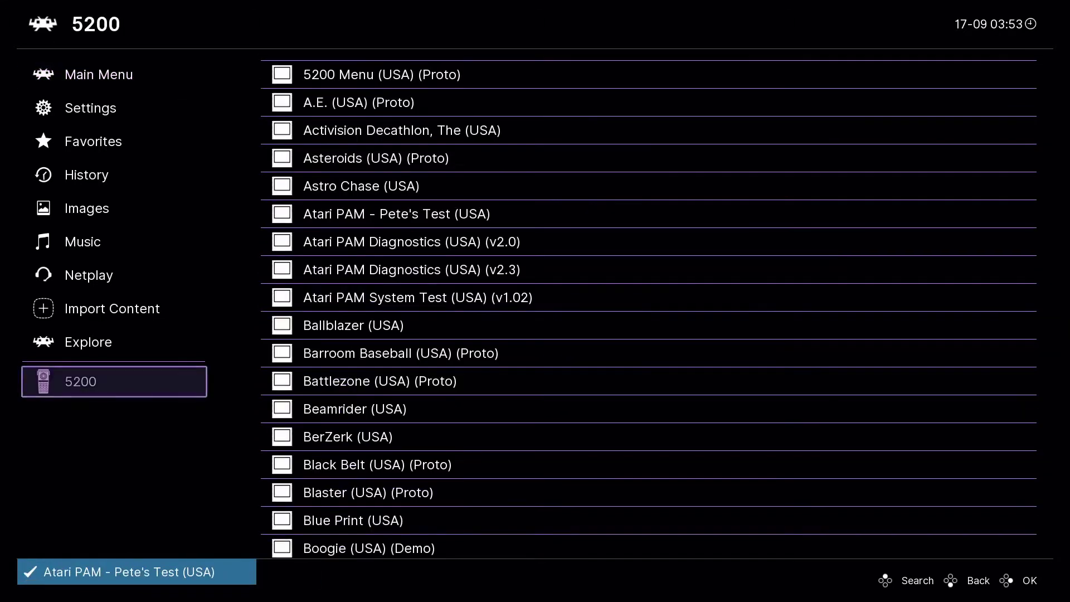
{"action": "key", "text": "Right"}
{"action": "key", "text": "Down"}
{"action": "key", "text": "Down"}
{"action": "key", "text": "Down"}
{"action": "key", "text": "Down"}
{"action": "key", "text": "Down"}
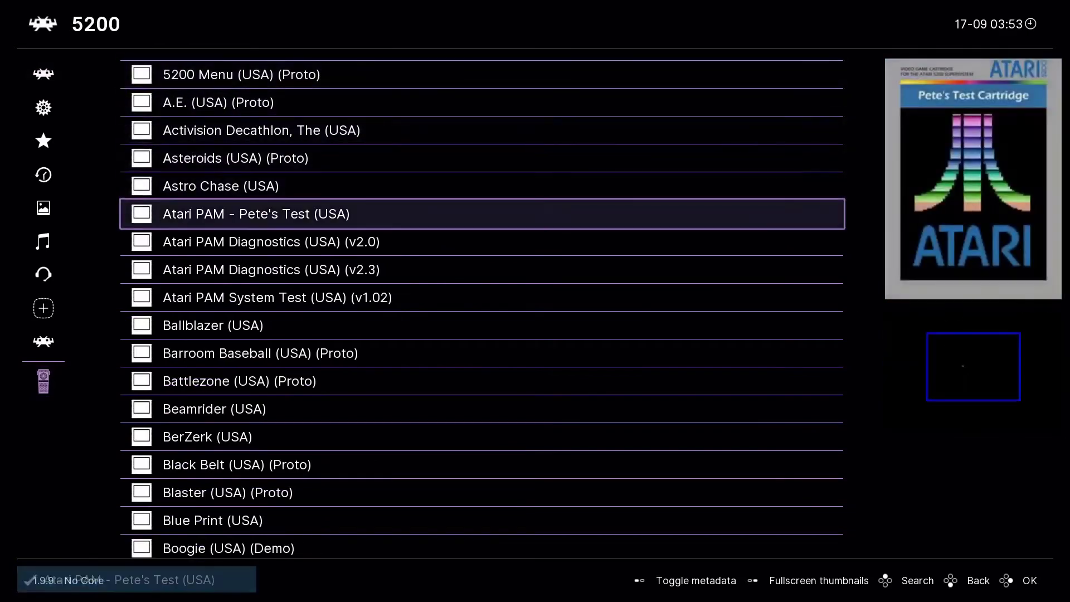
{"action": "key", "text": "Down"}
{"action": "key", "text": "Down"}
{"action": "key", "text": "Down"}
{"action": "key", "text": "Down"}
{"action": "key", "text": "Down"}
{"action": "key", "text": "Down"}
{"action": "key", "text": "Down"}
{"action": "key", "text": "Down"}
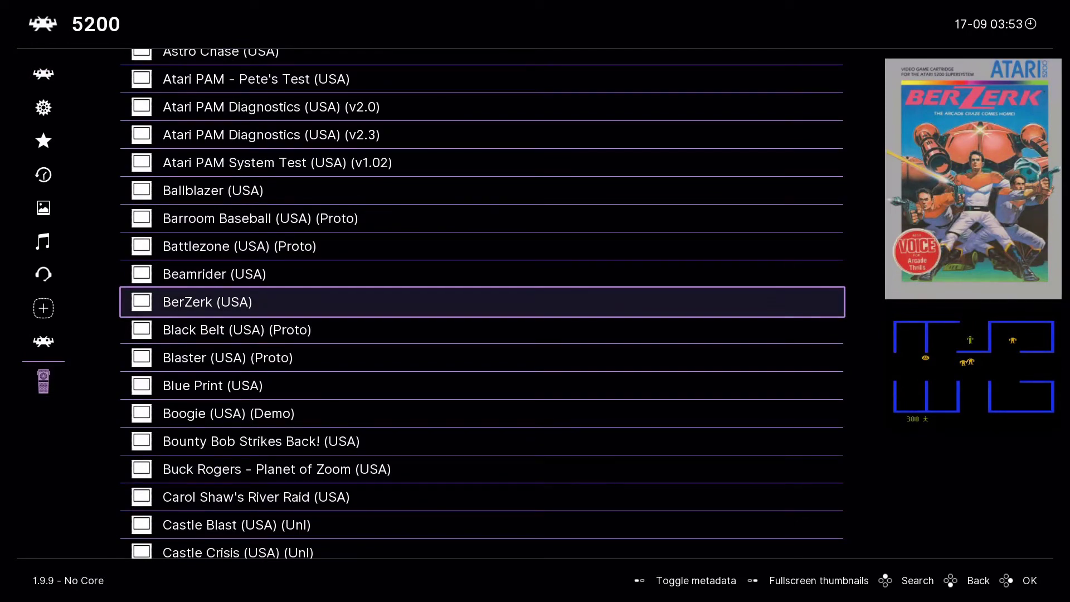
Set the core for BerZerk (USA) to Atari - 5200 (Atari800) and run the game
{"action": "key", "text": "Return"}
{"action": "key", "text": "Return"}
{"action": "key", "text": "Return"}
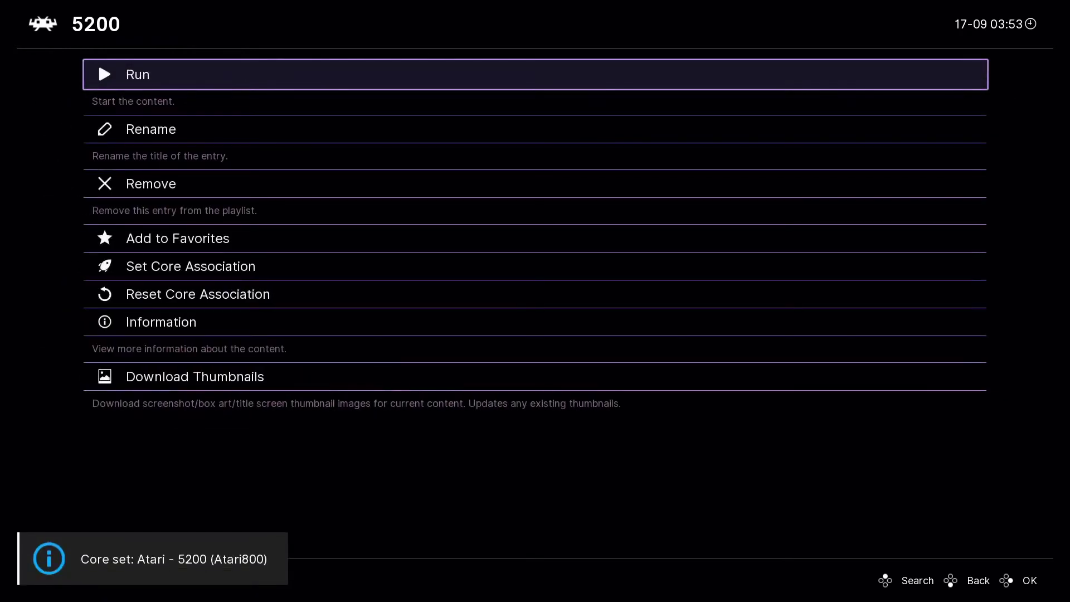
{"action": "key", "text": "Return"}
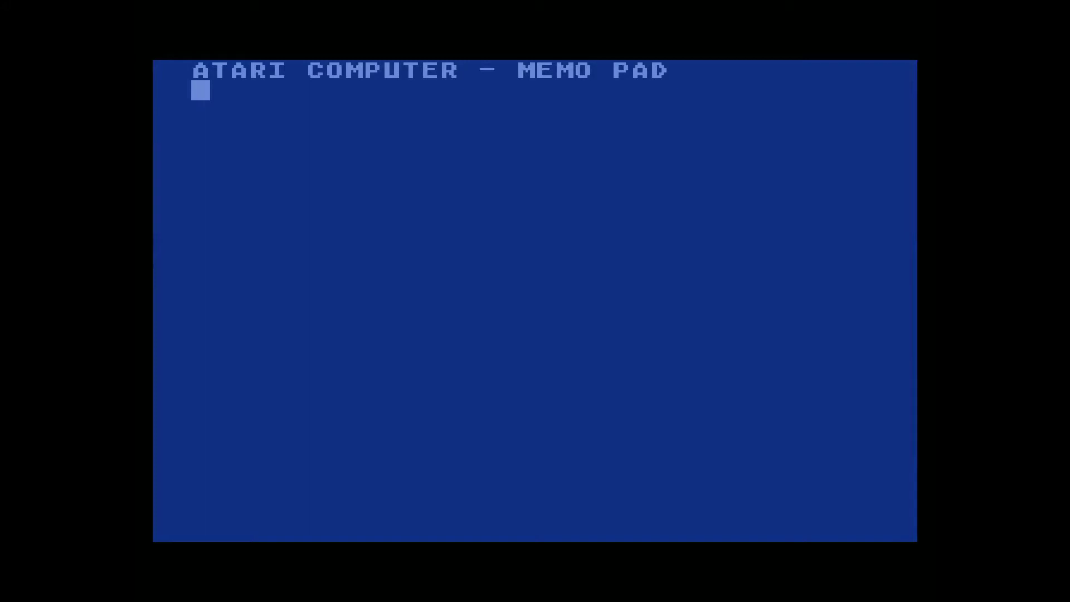
Set the Atari System core option to 5200 for the running content
{"action": "key", "text": "F1"}
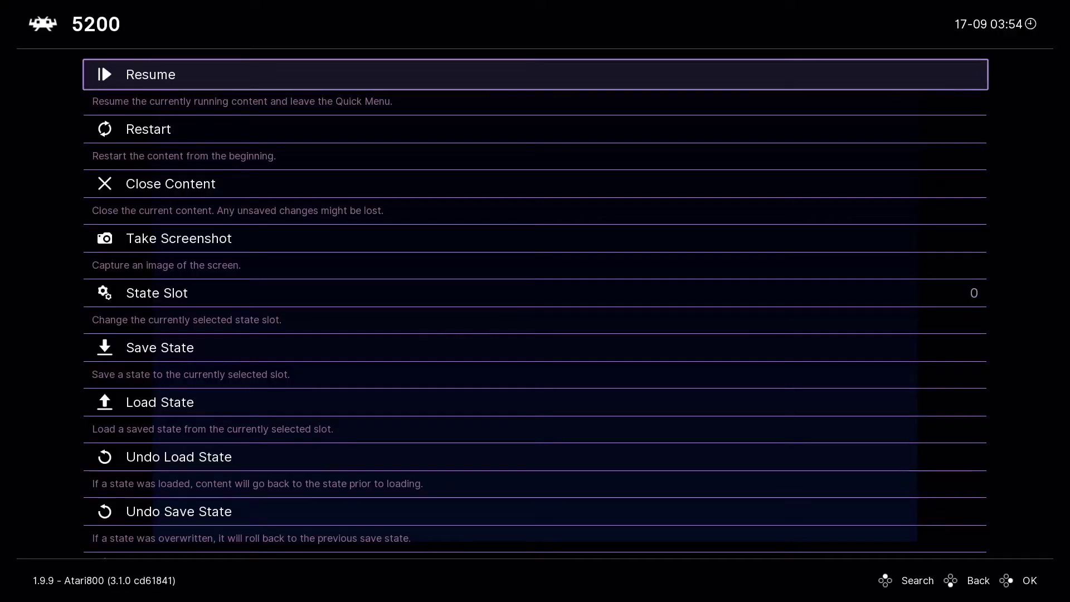
{"action": "key", "text": "Down"}
{"action": "key", "text": "Down"}
{"action": "key", "text": "Down"}
{"action": "key", "text": "Down"}
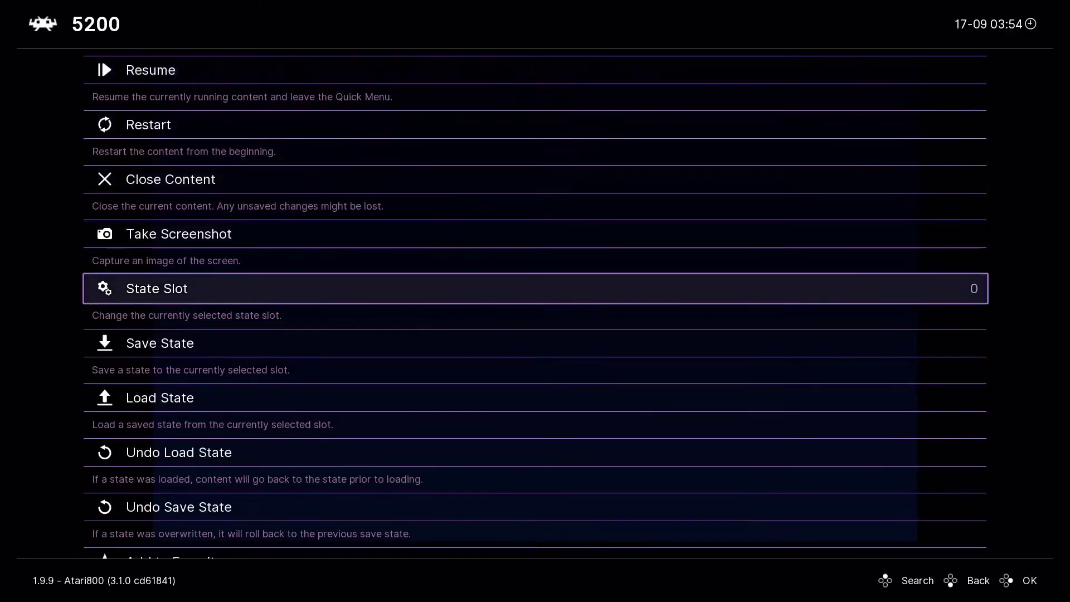
{"action": "key", "text": "Down"}
{"action": "key", "text": "Down"}
{"action": "key", "text": "Down"}
{"action": "key", "text": "Down"}
{"action": "key", "text": "Down"}
{"action": "key", "text": "Down"}
{"action": "key", "text": "Return"}
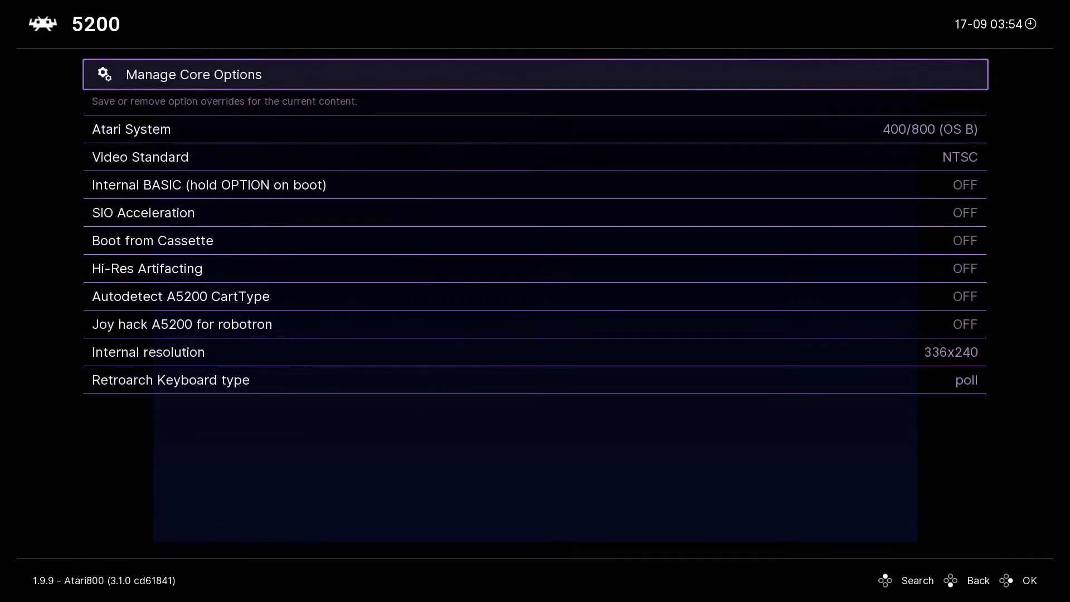
{"action": "key", "text": "Down"}
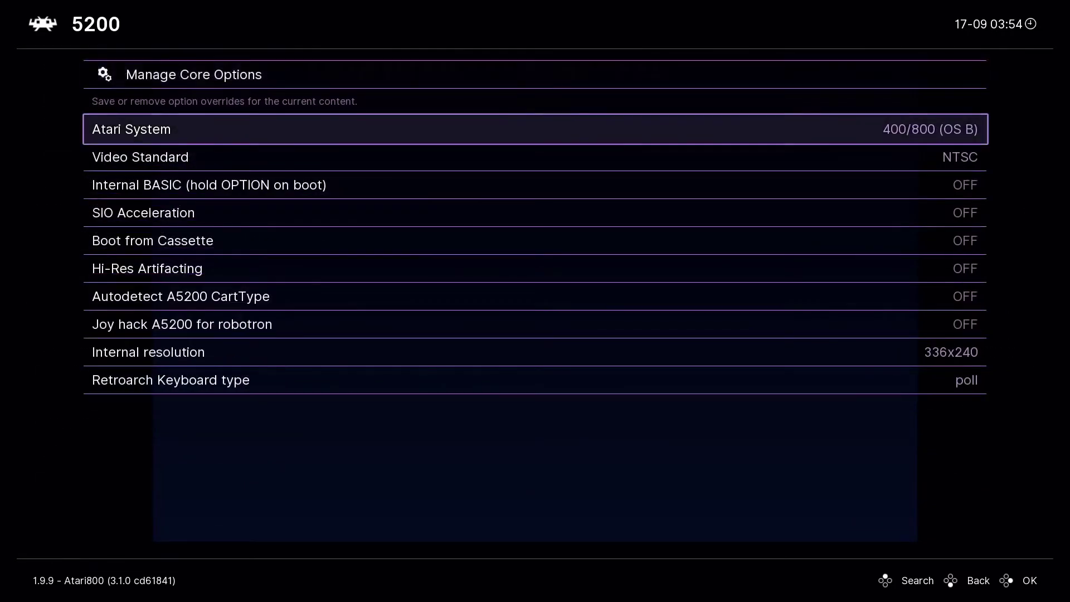
{"action": "key", "text": "Return"}
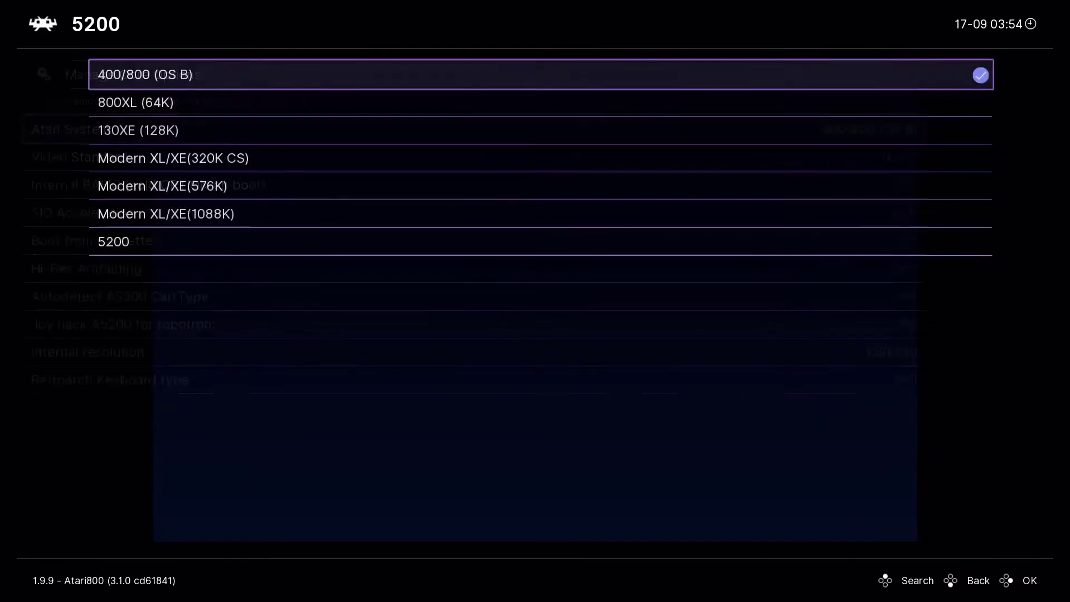
{"action": "key", "text": "Up"}
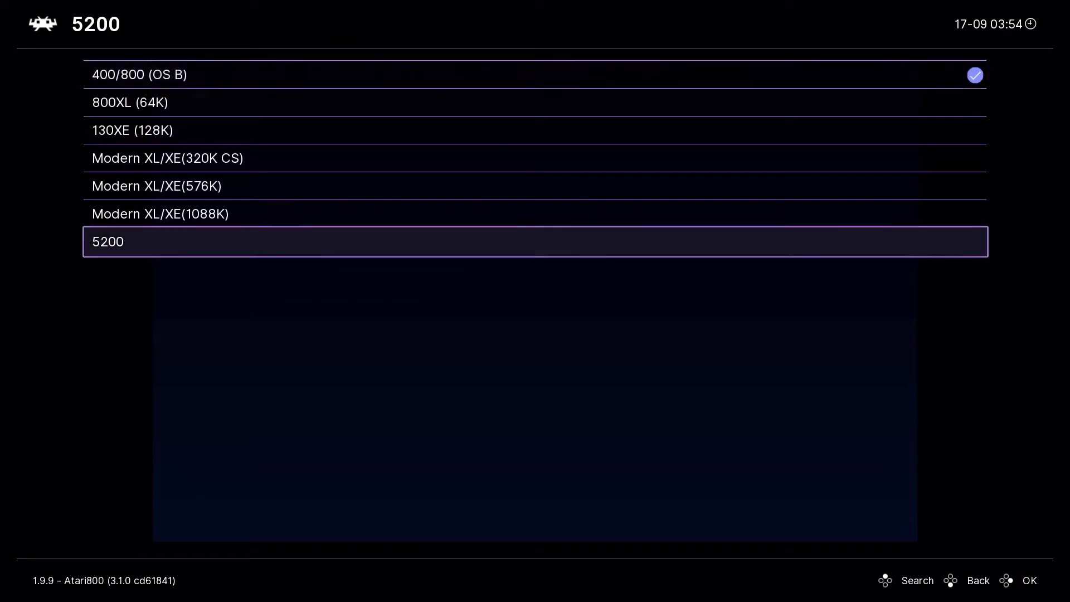
{"action": "key", "text": "Return"}
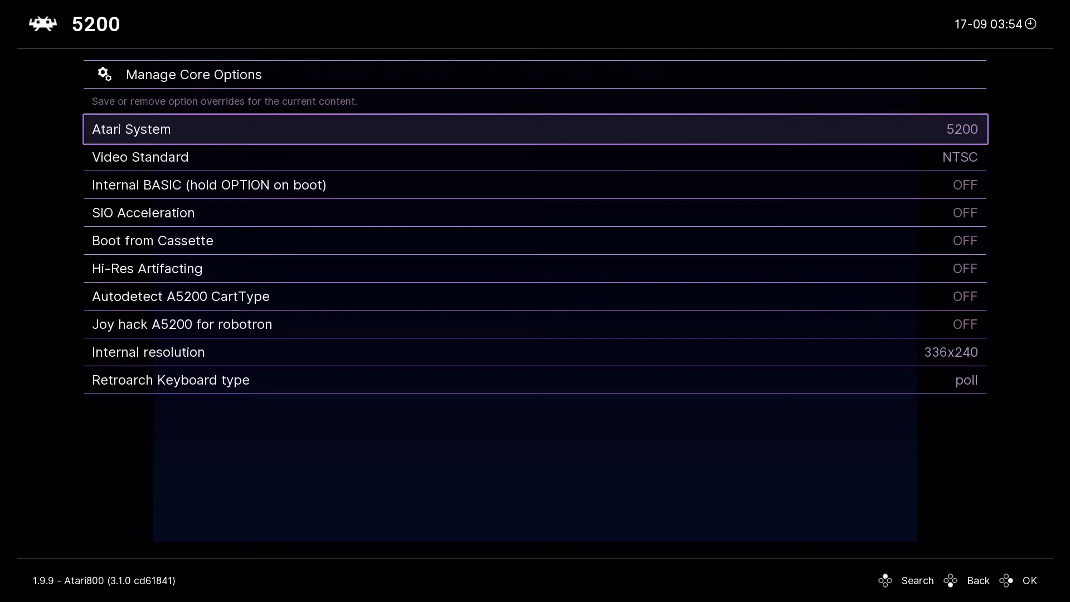
Leave the core options, return to the 5200 playlist and run BerZerk (USA) again
{"action": "key", "text": "BackSpace"}
{"action": "key", "text": "BackSpace"}
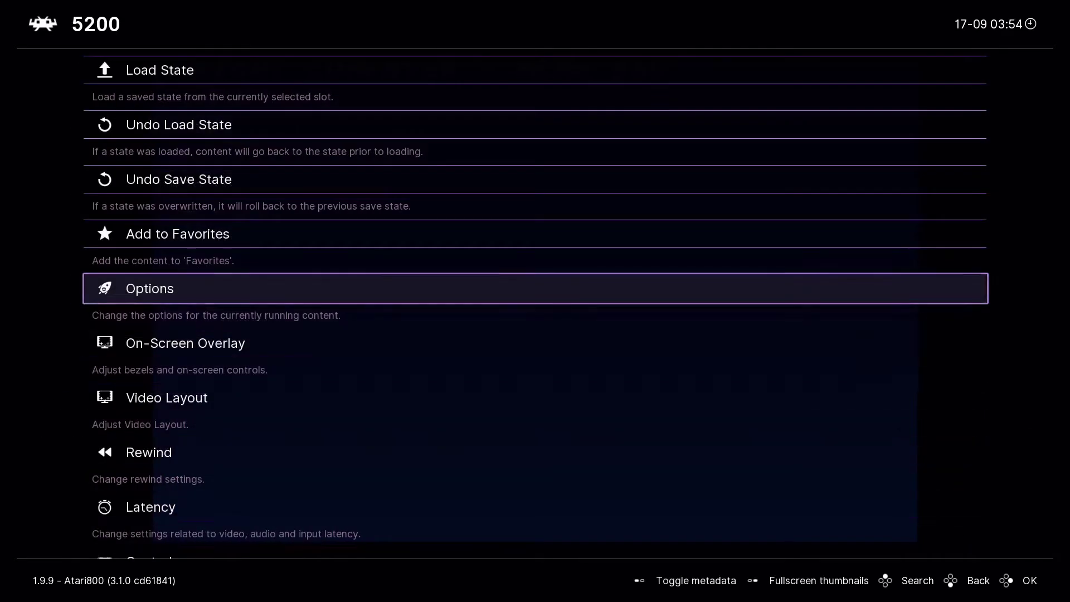
{"action": "key", "text": "Right"}
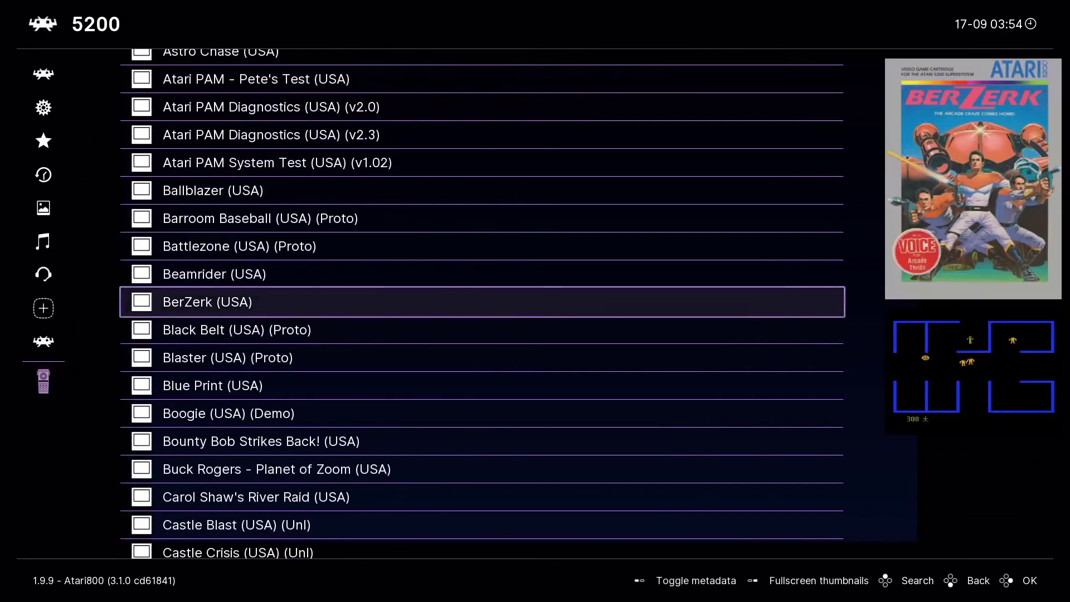
{"action": "key", "text": "Return"}
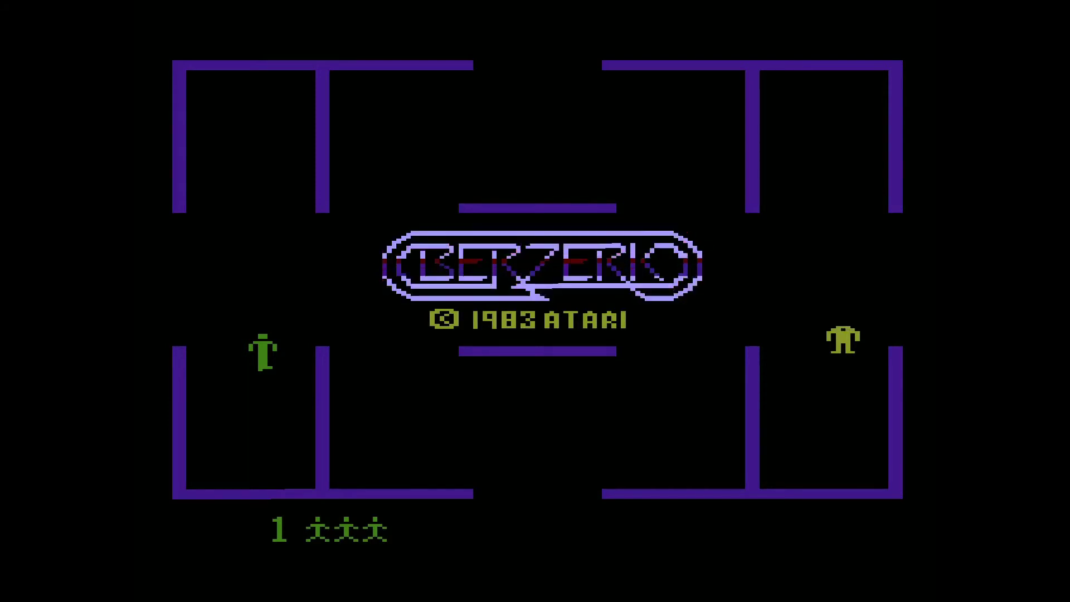
Restart the running BerZerk game from the beginning
{"action": "key", "text": "F1"}
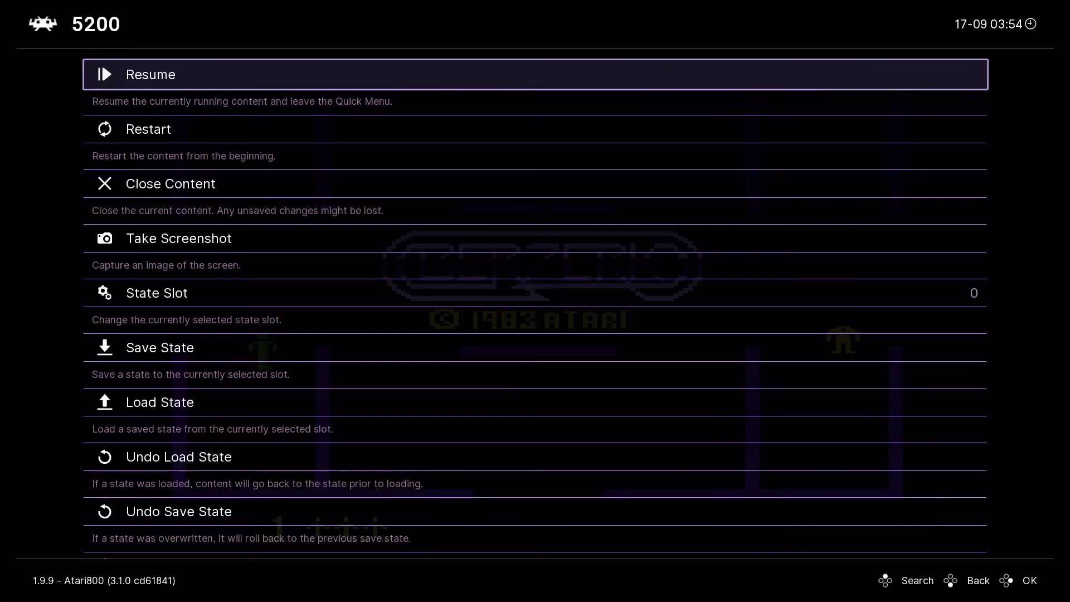
{"action": "key", "text": "Down"}
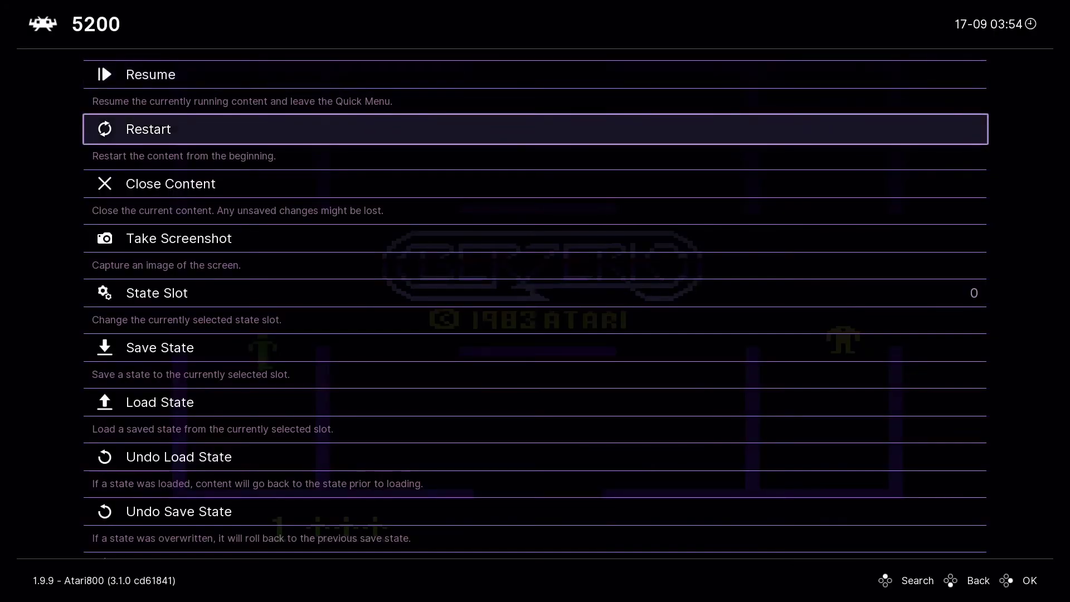
{"action": "key", "text": "Return"}
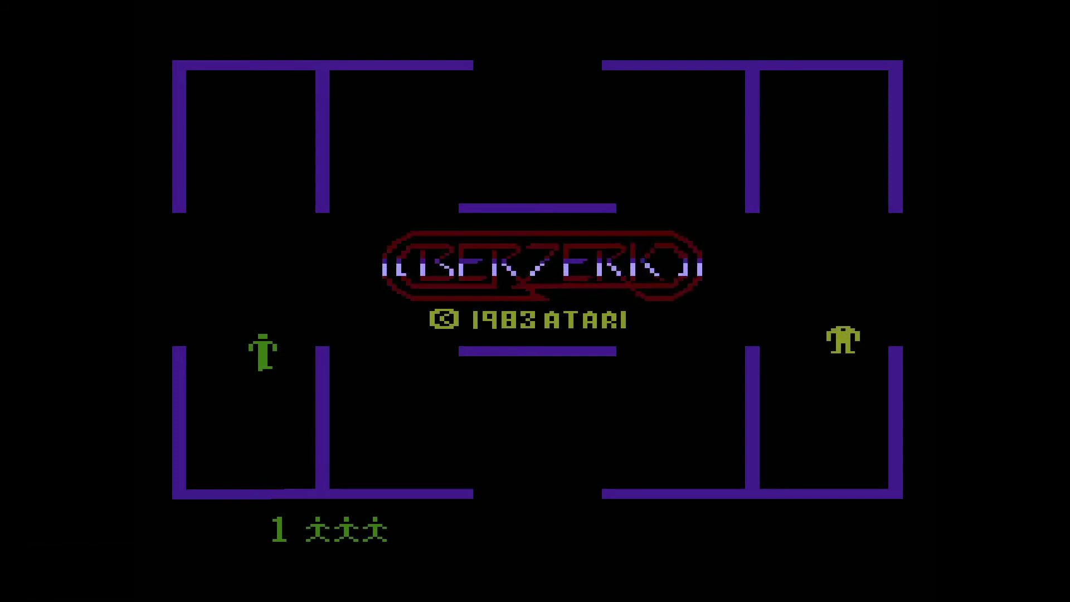
Bring up the built-in Atari 800 Emulator menu, resume the content and open Emulator Configuration
{"action": "key", "text": "F1"}
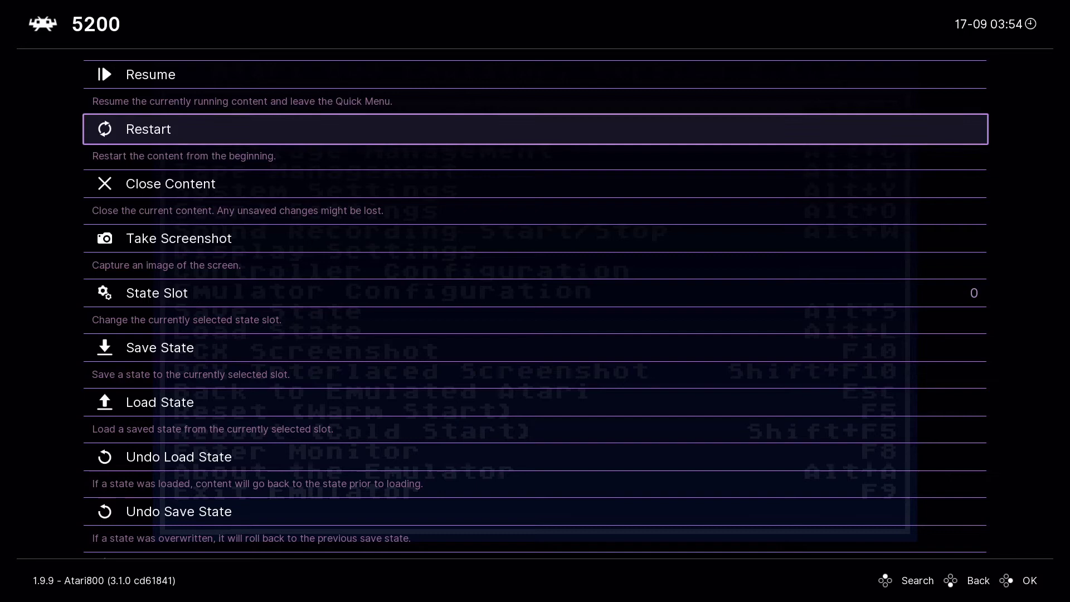
{"action": "key", "text": "Up"}
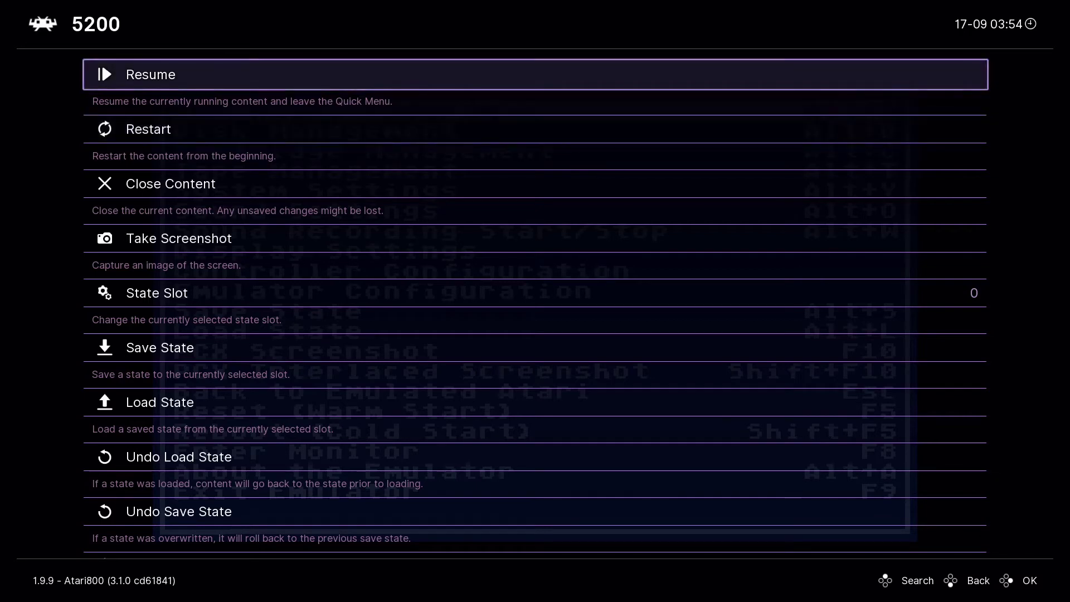
{"action": "key", "text": "Return"}
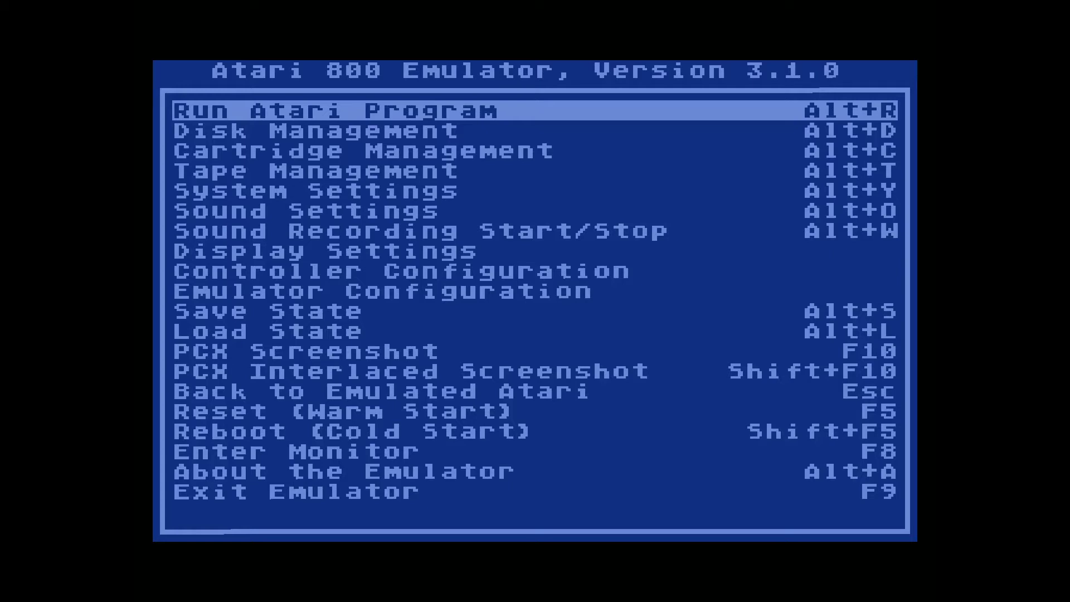
{"action": "key", "text": "Down"}
{"action": "key", "text": "Down"}
{"action": "key", "text": "Down"}
{"action": "key", "text": "Down"}
{"action": "key", "text": "Down"}
{"action": "key", "text": "Down"}
{"action": "key", "text": "Down"}
{"action": "key", "text": "Down"}
{"action": "key", "text": "Down"}
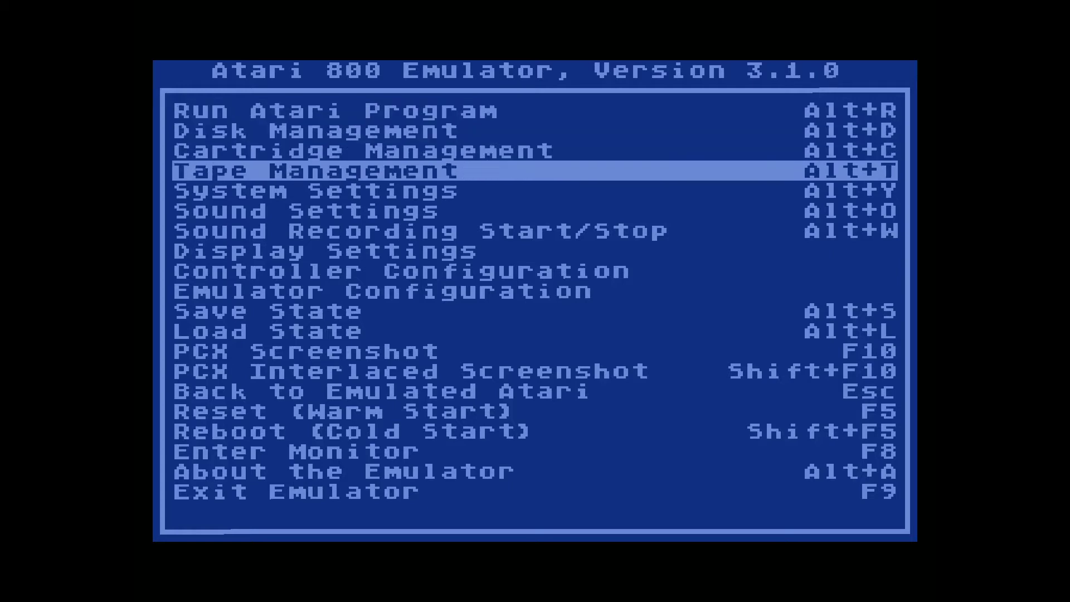
{"action": "key", "text": "Return"}
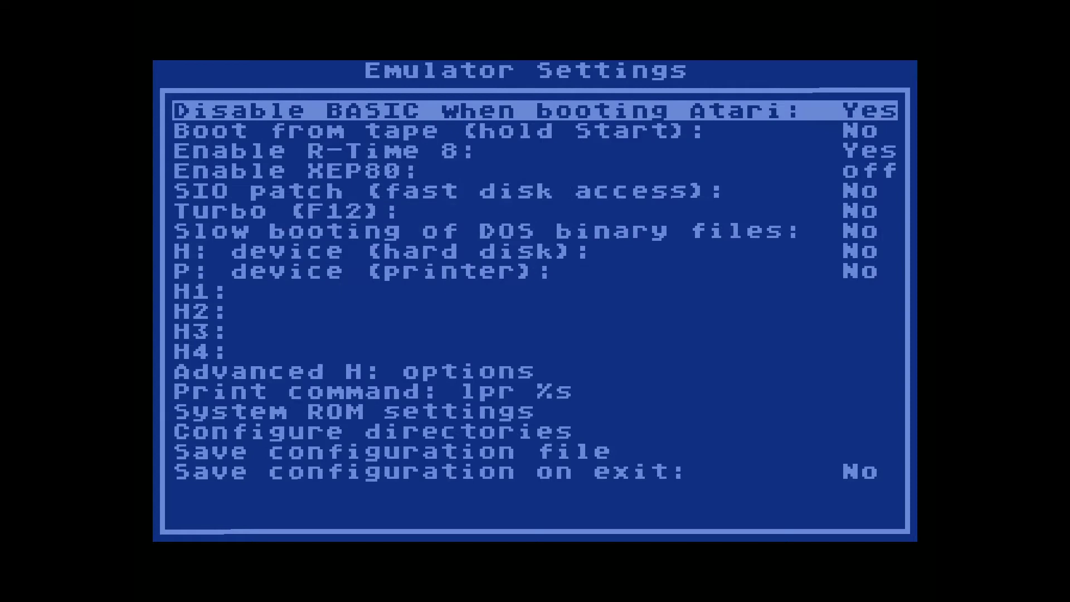
Open the directory configuration from the emulator settings
{"action": "key", "text": "Down"}
{"action": "key", "text": "Down"}
{"action": "key", "text": "Down"}
{"action": "key", "text": "Down"}
{"action": "key", "text": "Down"}
{"action": "key", "text": "Down"}
{"action": "key", "text": "Down"}
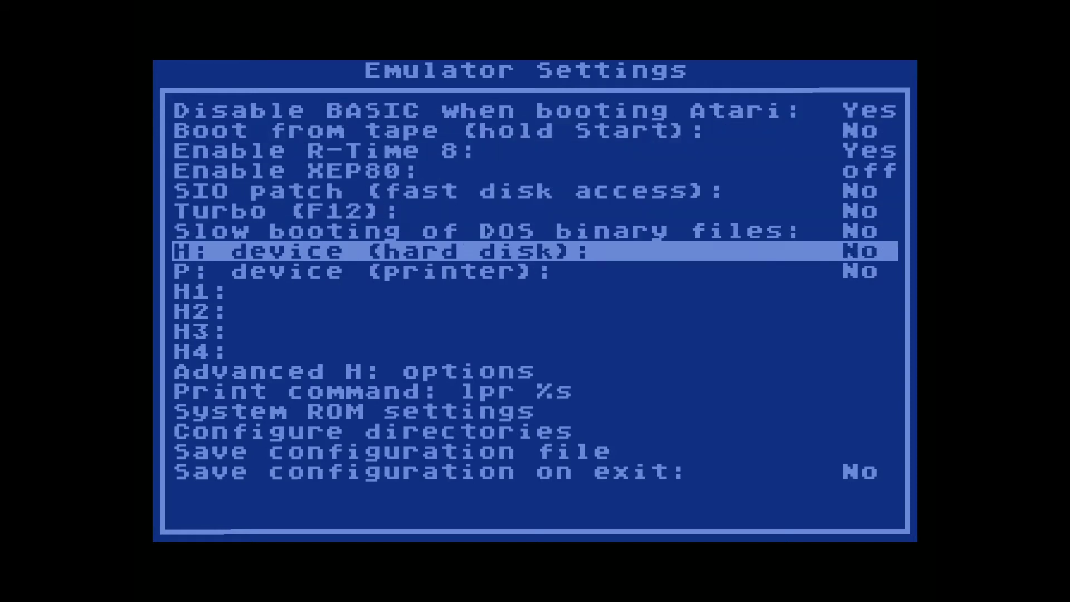
{"action": "key", "text": "Down"}
{"action": "key", "text": "Down"}
{"action": "key", "text": "Down"}
{"action": "key", "text": "Down"}
{"action": "key", "text": "Down"}
{"action": "key", "text": "Down"}
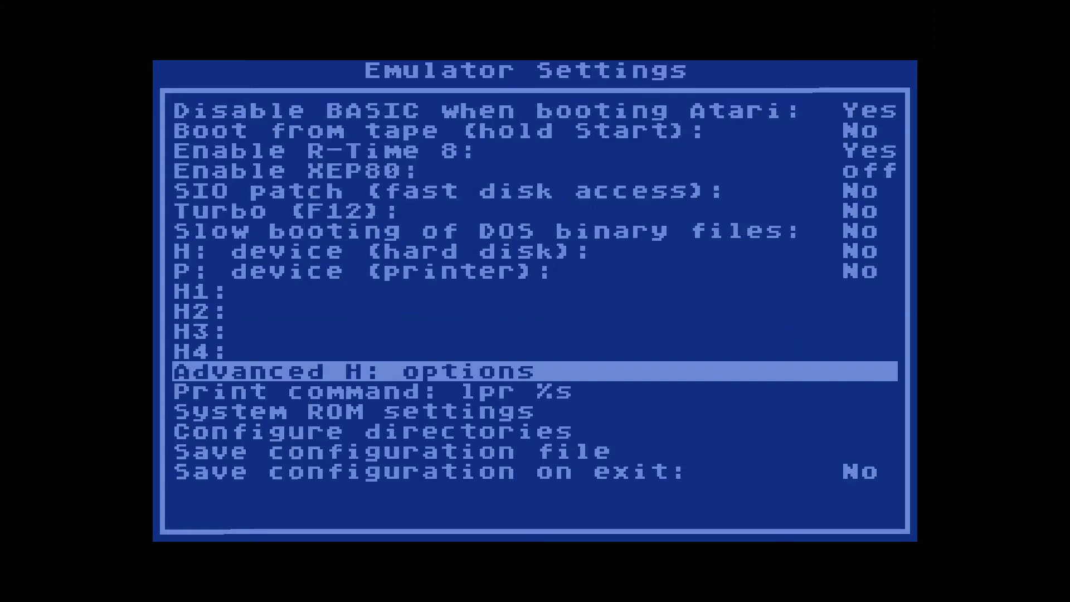
{"action": "key", "text": "Down"}
{"action": "key", "text": "Down"}
{"action": "key", "text": "Down"}
{"action": "key", "text": "Return"}
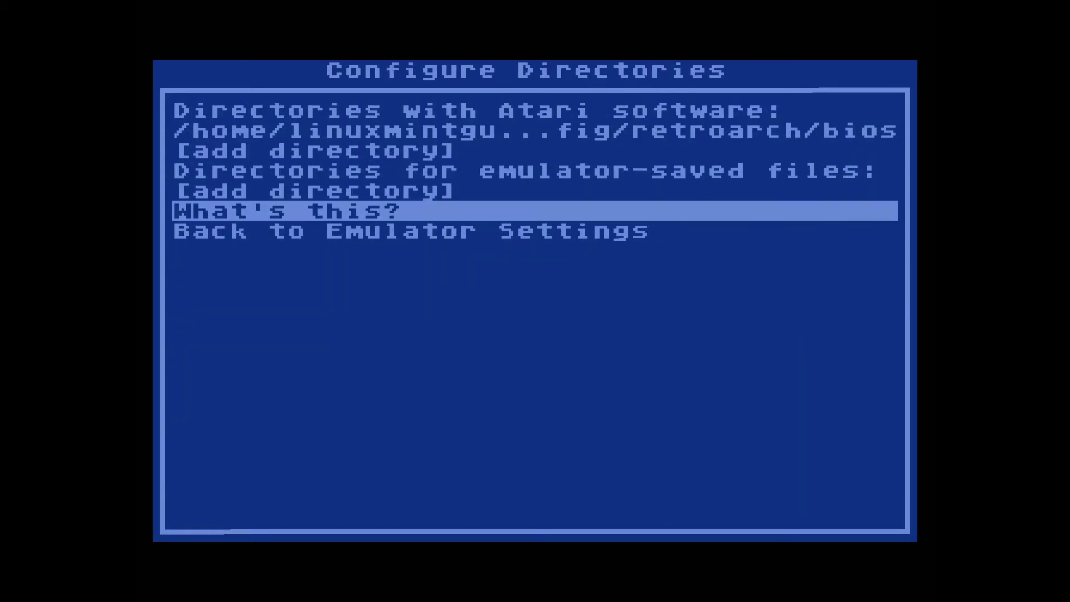
Set the directory with Atari software to the retroarch/bios folder
{"action": "key", "text": "Up"}
{"action": "key", "text": "Up"}
{"action": "key", "text": "Up"}
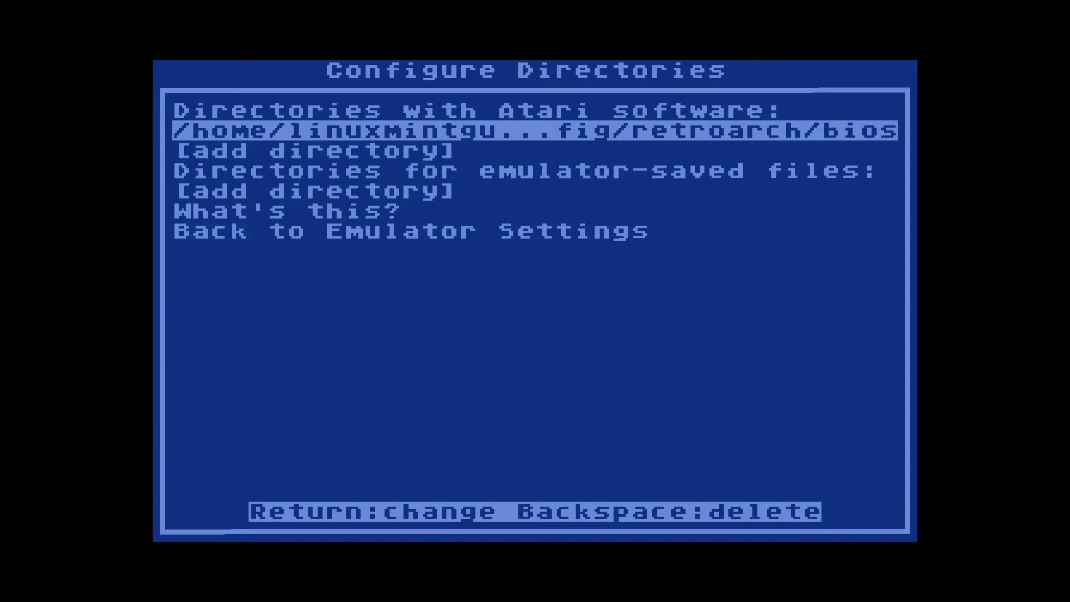
{"action": "key", "text": "Return"}
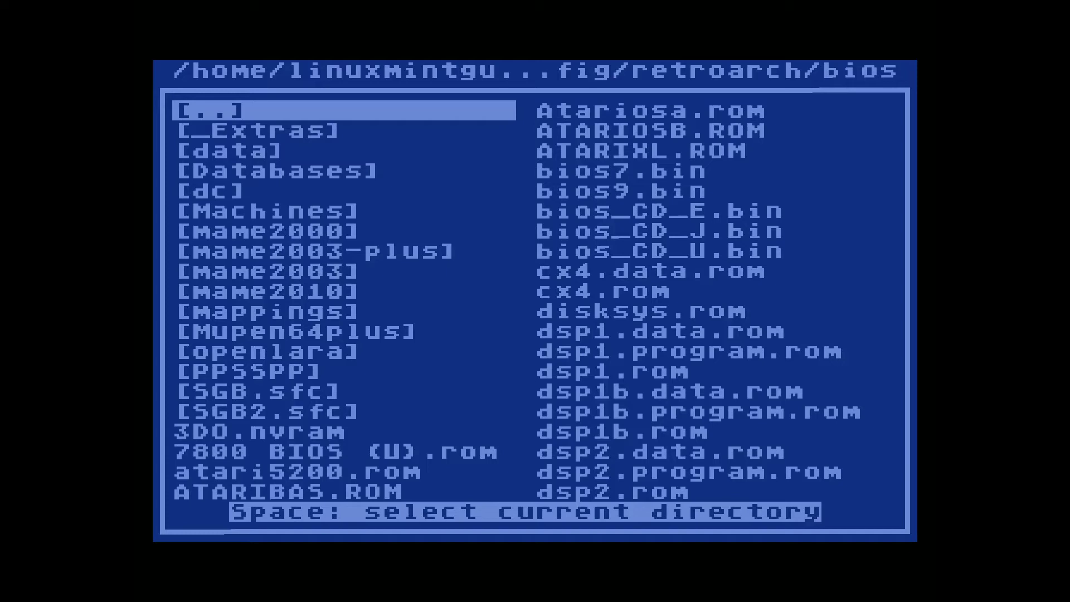
{"action": "key", "text": "Down"}
{"action": "key", "text": "Down"}
{"action": "key", "text": "Down"}
{"action": "key", "text": "Down"}
{"action": "key", "text": "Down"}
{"action": "key", "text": "Down"}
{"action": "key", "text": "Up"}
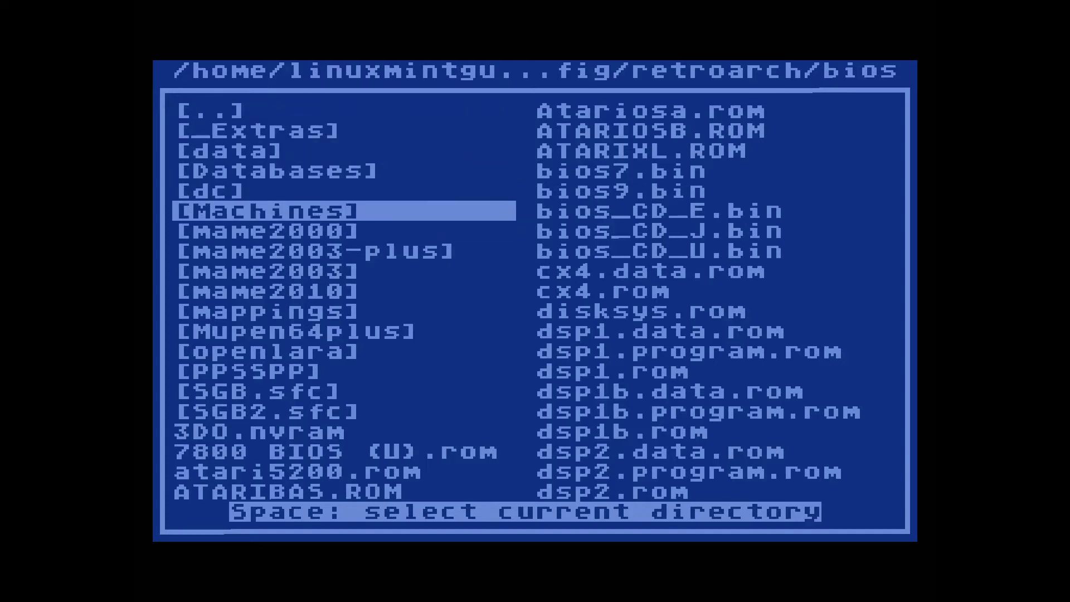
{"action": "key", "text": "Up"}
{"action": "key", "text": "Up"}
{"action": "key", "text": "Up"}
{"action": "key", "text": "Up"}
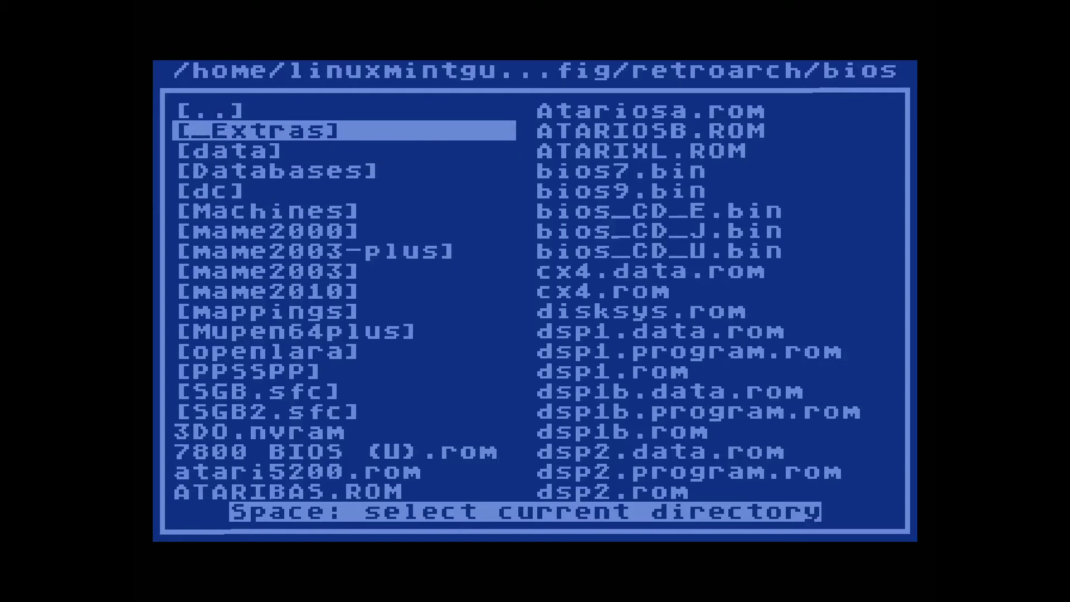
{"action": "key", "text": "space"}
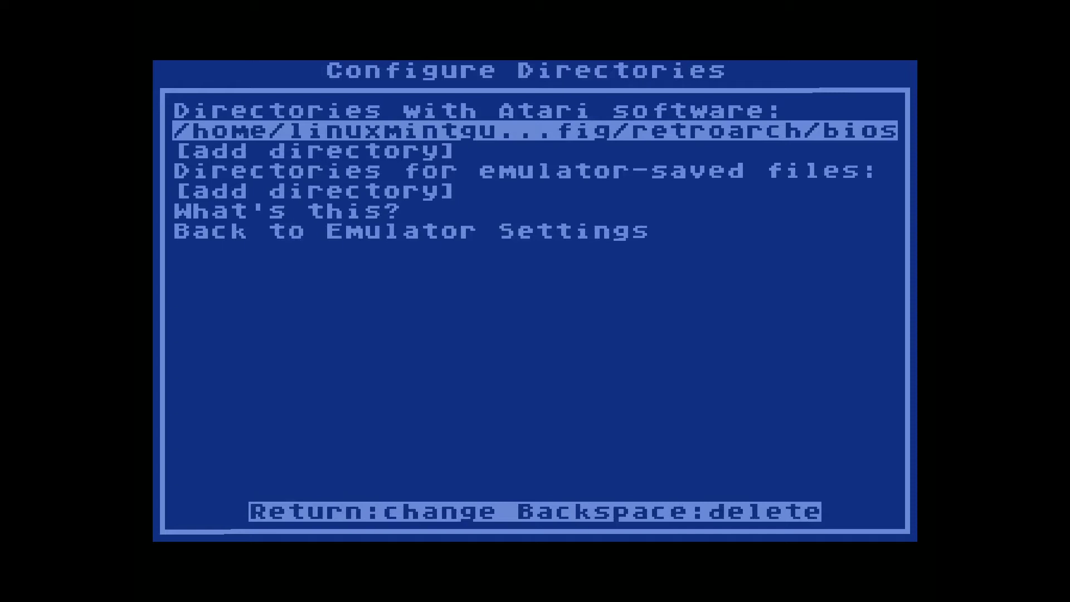
Return to the emulator settings and save the configuration file
{"action": "key", "text": "Escape"}
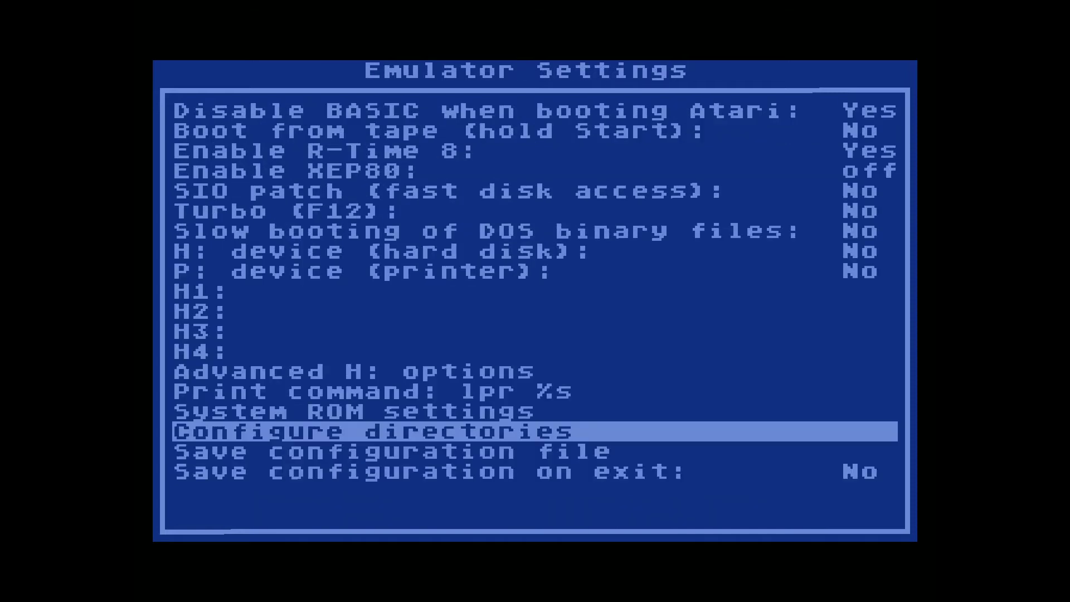
{"action": "key", "text": "Down"}
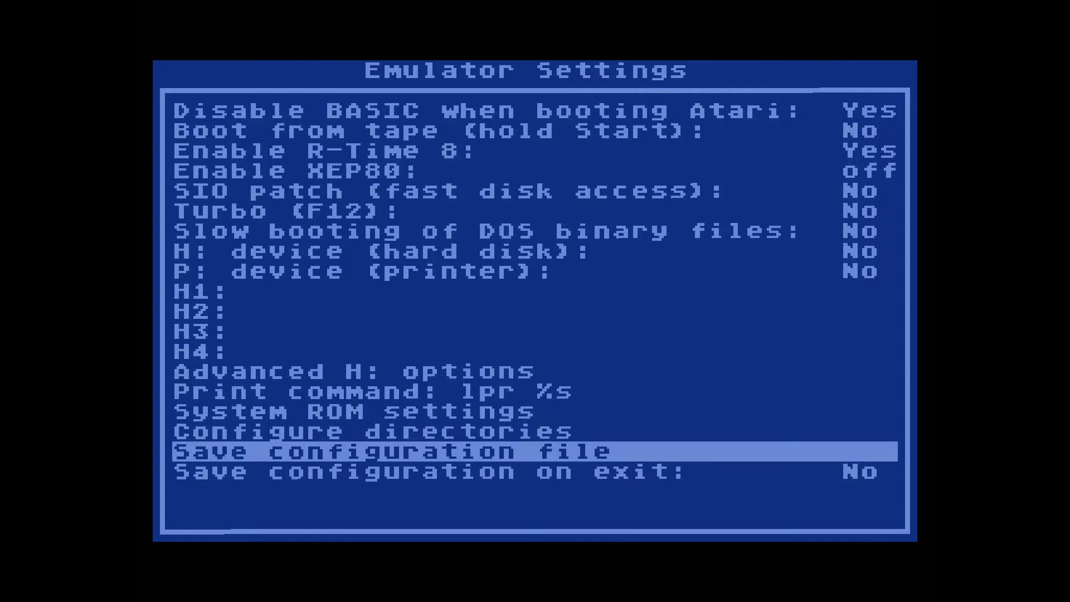
{"action": "key", "text": "Return"}
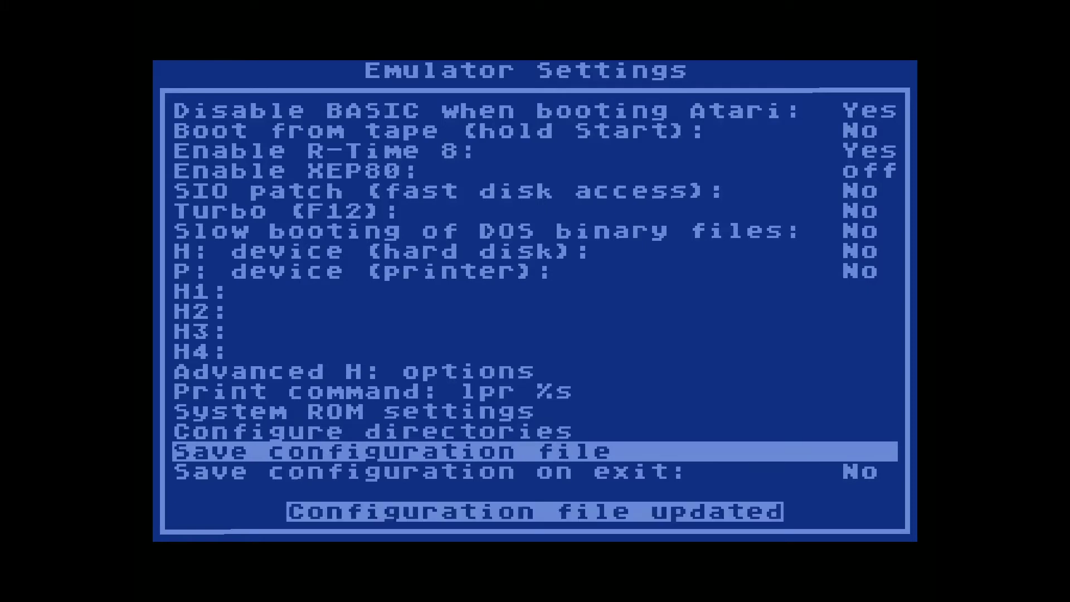
Open the System ROM settings from the emulator settings
{"action": "key", "text": "Down"}
{"action": "key", "text": "Down"}
{"action": "key", "text": "Down"}
{"action": "key", "text": "Down"}
{"action": "key", "text": "Down"}
{"action": "key", "text": "Down"}
{"action": "key", "text": "Down"}
{"action": "key", "text": "Down"}
{"action": "key", "text": "Down"}
{"action": "key", "text": "Down"}
{"action": "key", "text": "Down"}
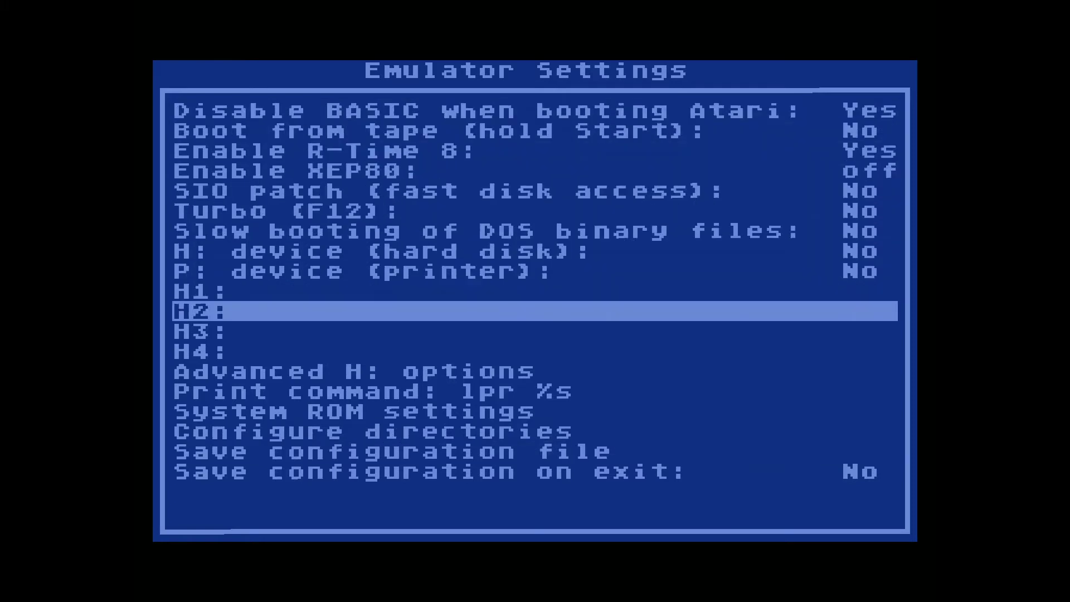
{"action": "key", "text": "Down"}
{"action": "key", "text": "Down"}
{"action": "key", "text": "Down"}
{"action": "key", "text": "Down"}
{"action": "key", "text": "Down"}
{"action": "key", "text": "Return"}
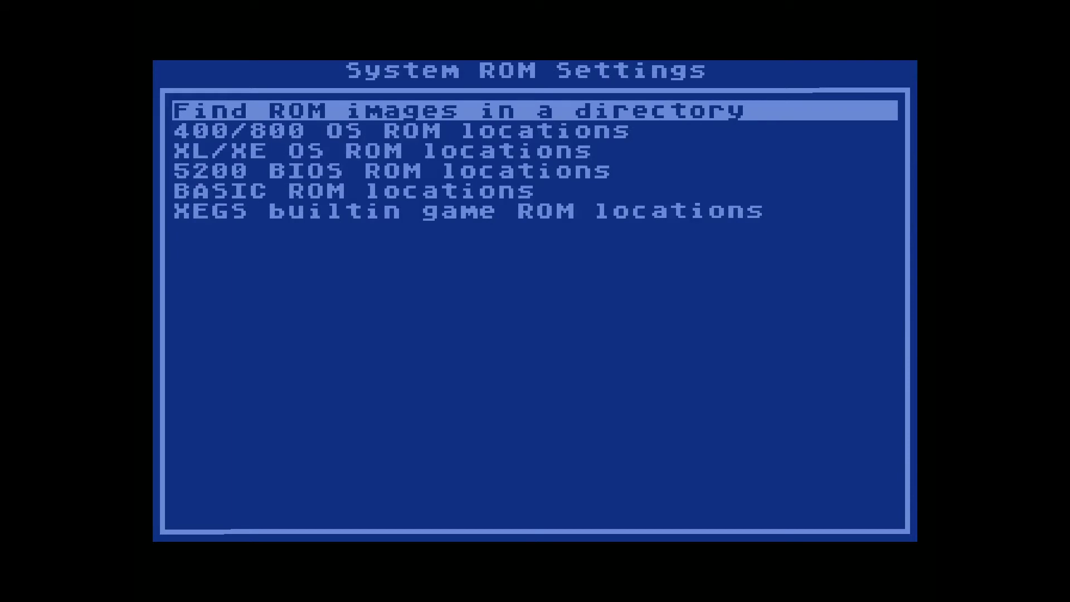
Find the system ROM images in the retroarch/bios directory
{"action": "key", "text": "Return"}
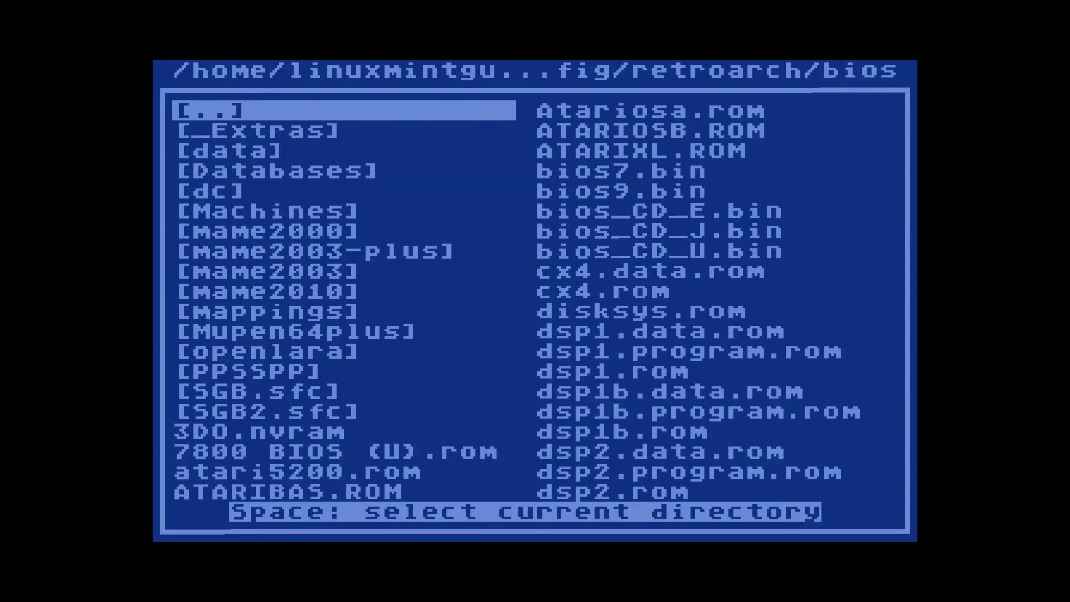
{"action": "key", "text": "Right"}
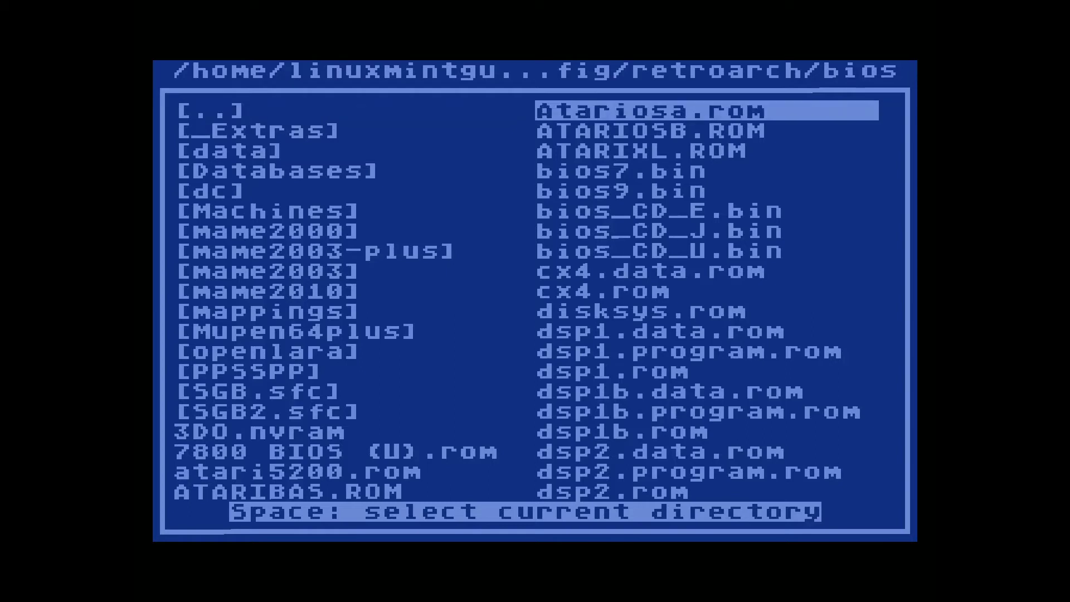
{"action": "key", "text": "Left"}
{"action": "key", "text": "Down"}
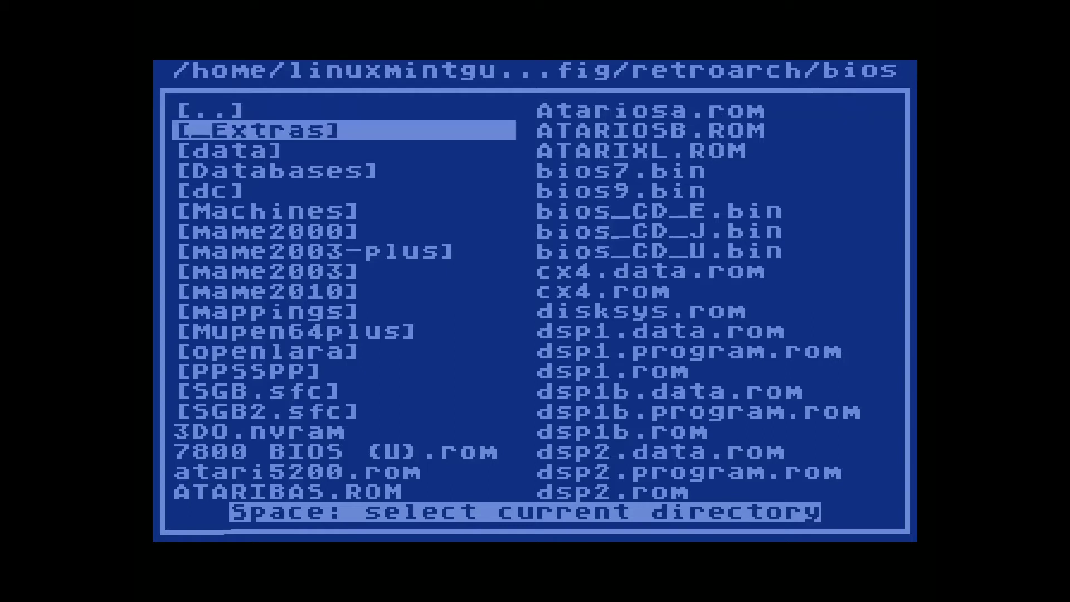
{"action": "key", "text": "space"}
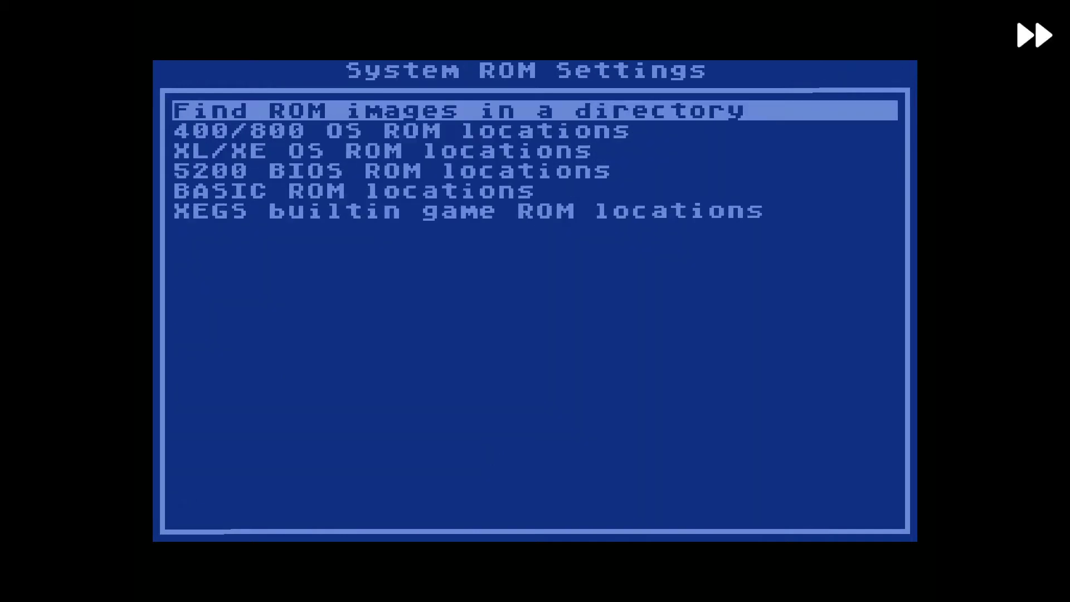
Check the directory used for finding ROM images, and save the emulator's configuration file
{"action": "key", "text": "Return"}
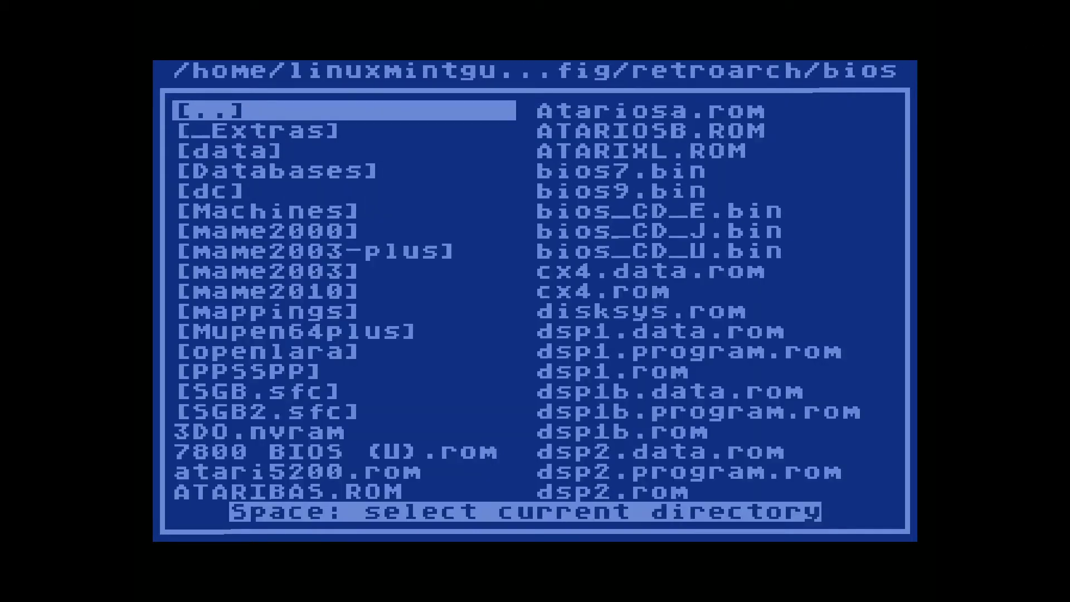
{"action": "key", "text": "Escape"}
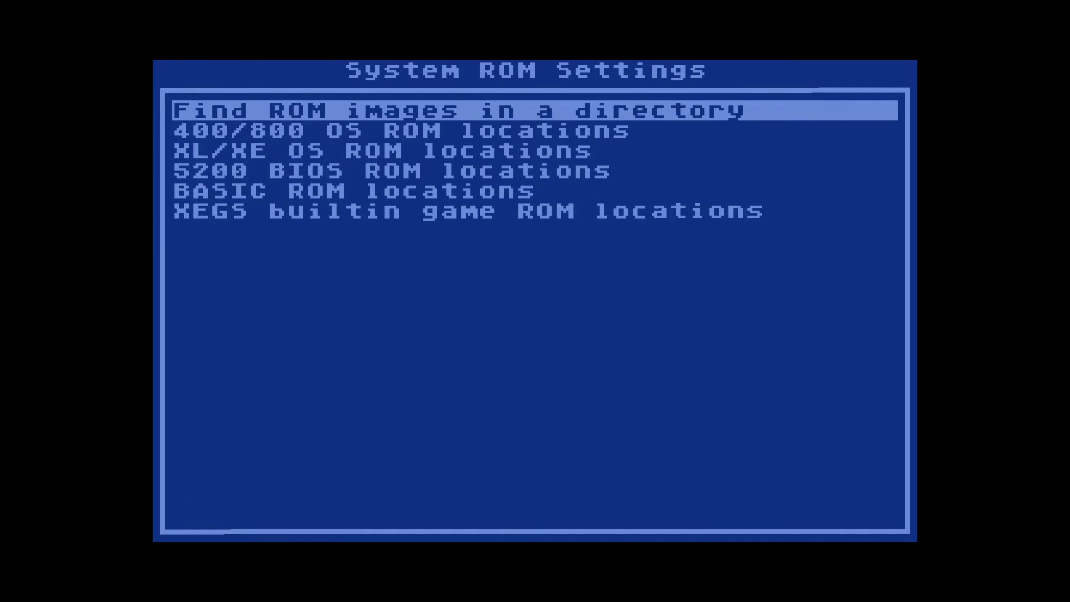
{"action": "key", "text": "Escape"}
{"action": "key", "text": "Down"}
{"action": "key", "text": "Down"}
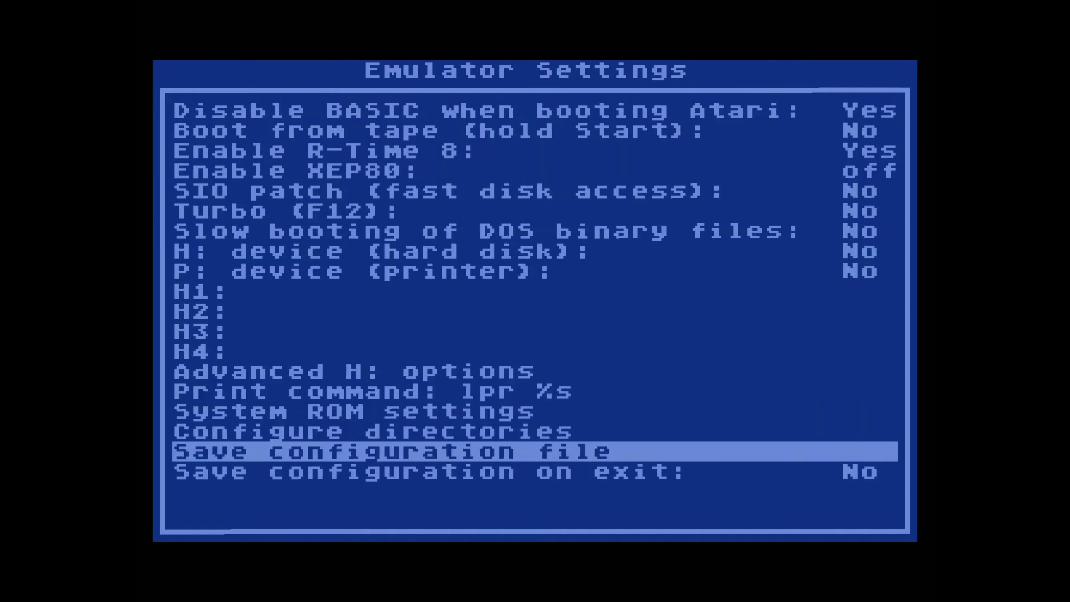
{"action": "key", "text": "Return"}
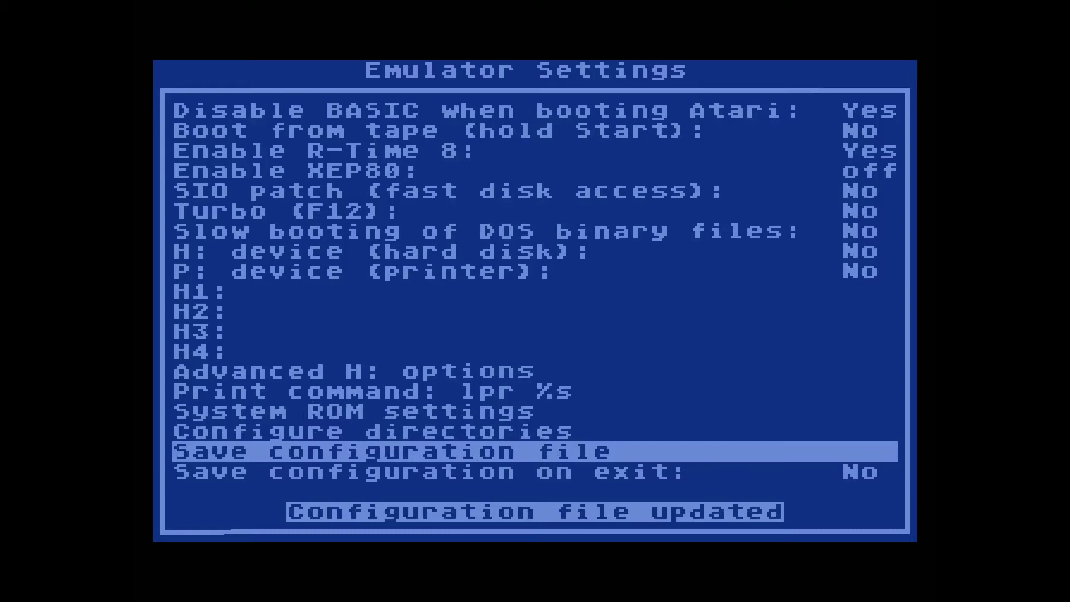
Leave the emulator settings and close the running content from the quick menu
{"action": "key", "text": "F1"}
{"action": "key", "text": "Down"}
{"action": "key", "text": "Down"}
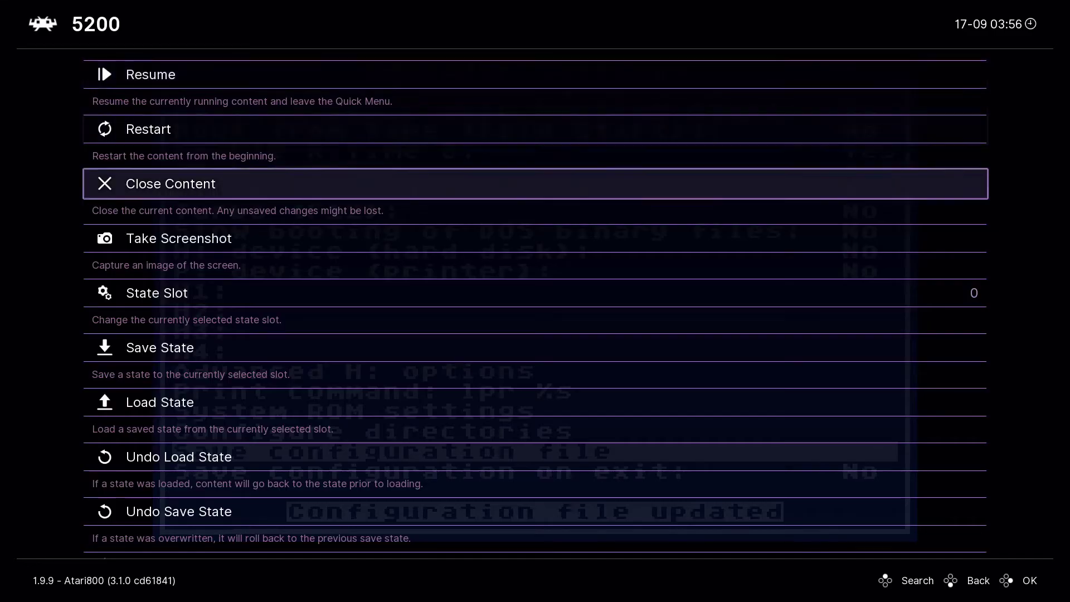
{"action": "key", "text": "Return"}
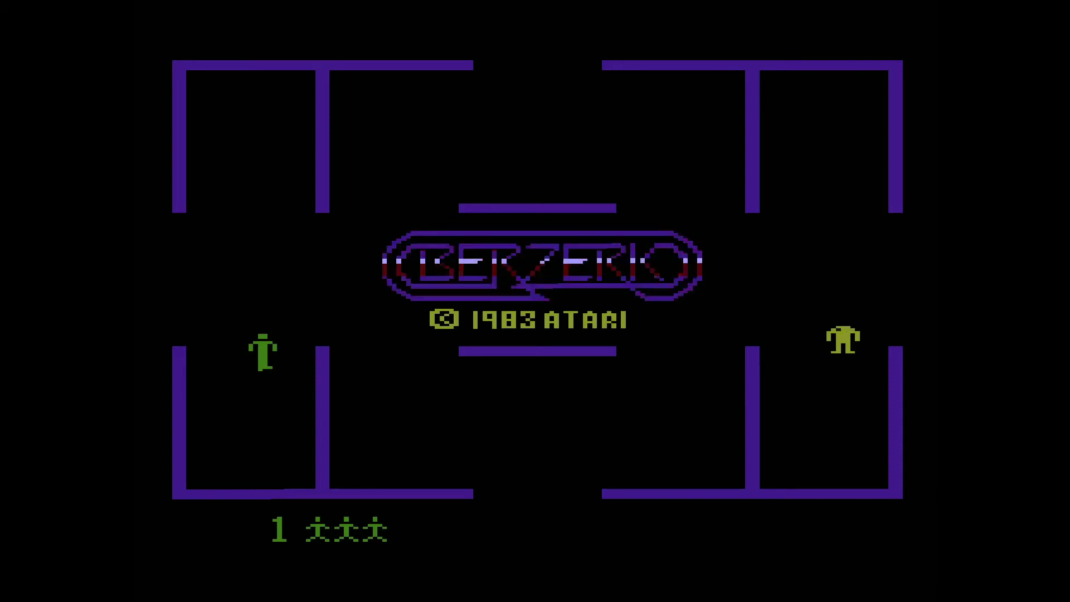
Open the control settings for the running Berzerk game from the quick menu
{"action": "key", "text": "F1"}
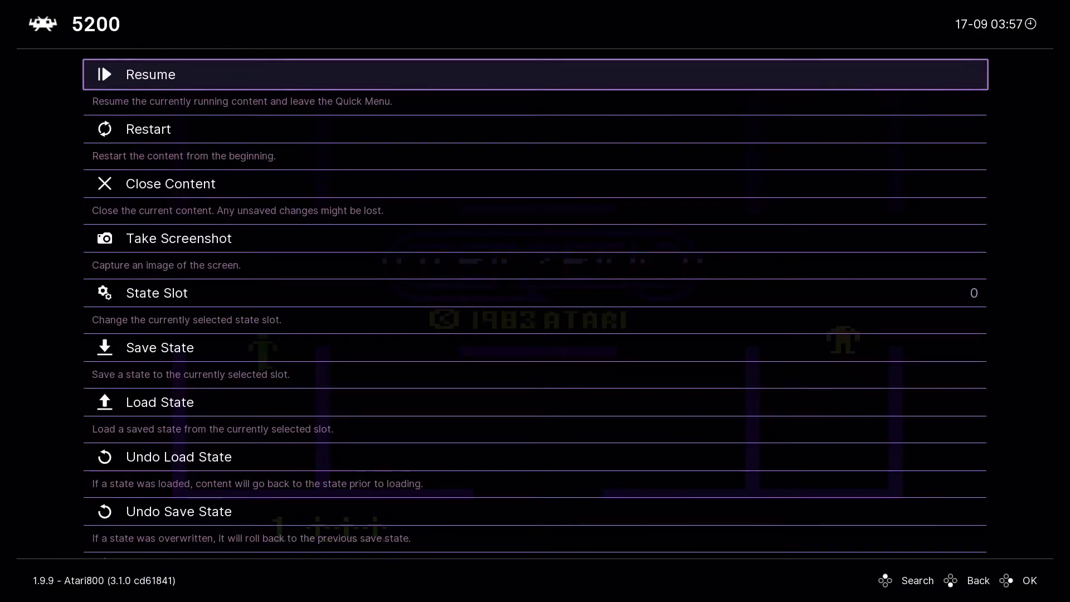
{"action": "key", "text": "Up"}
{"action": "key", "text": "Up"}
{"action": "key", "text": "Up"}
{"action": "key", "text": "Up"}
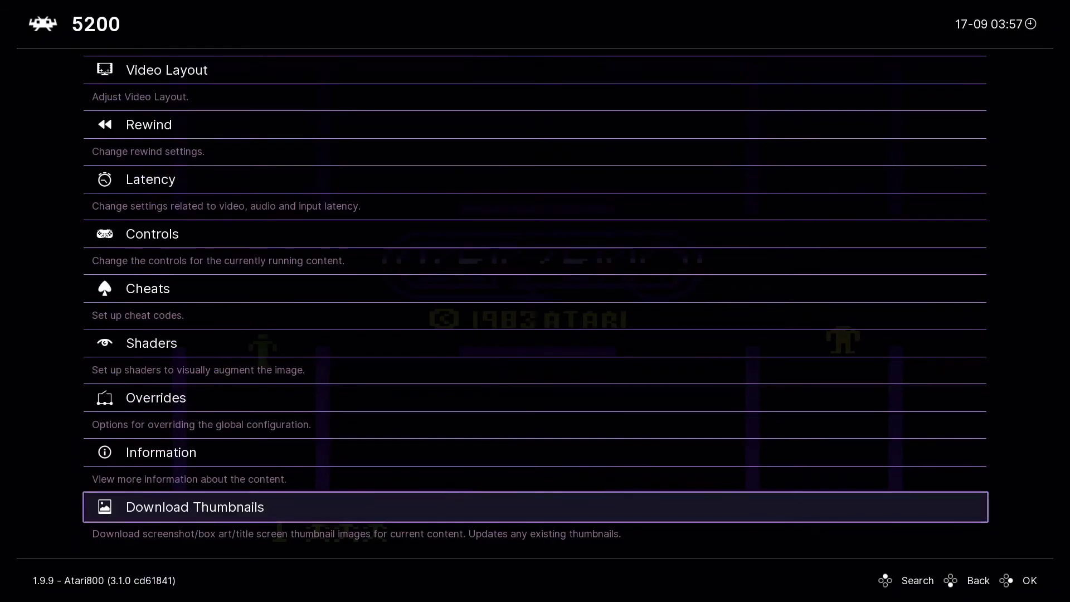
{"action": "key", "text": "Up"}
{"action": "key", "text": "Up"}
{"action": "key", "text": "Up"}
{"action": "key", "text": "Down"}
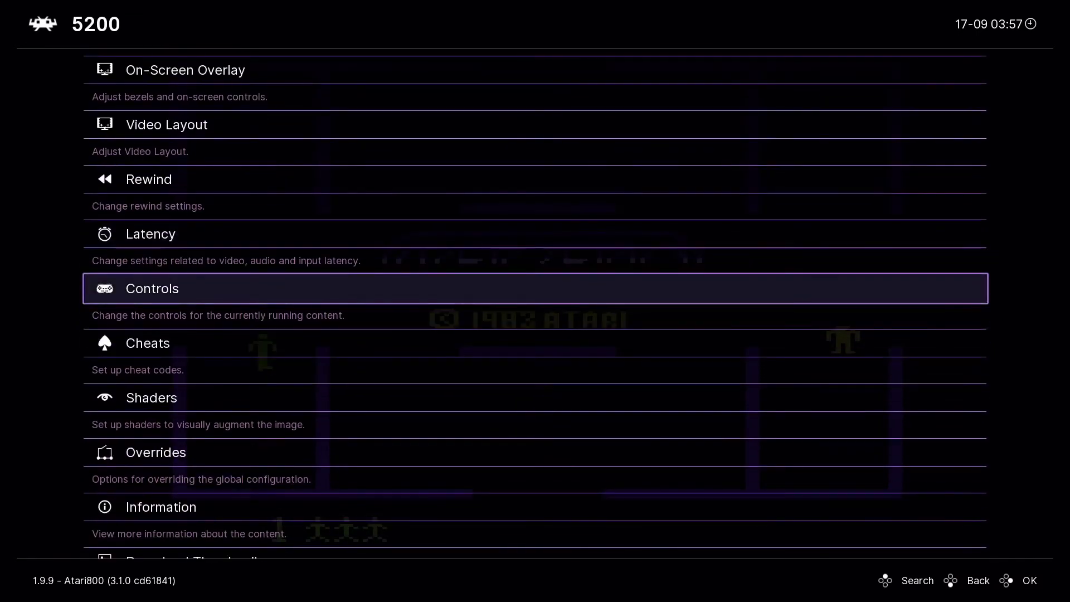
{"action": "key", "text": "Return"}
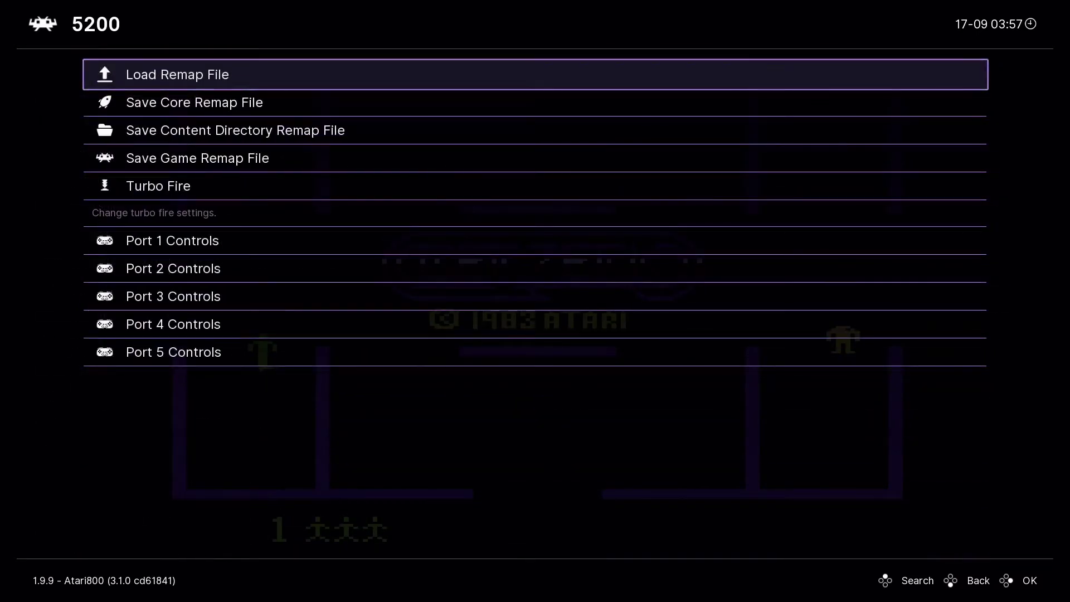
Set the Port 1 controller's device type to ATARI Joystick
{"action": "key", "text": "Down"}
{"action": "key", "text": "Down"}
{"action": "key", "text": "Down"}
{"action": "key", "text": "Down"}
{"action": "key", "text": "Down"}
{"action": "key", "text": "Return"}
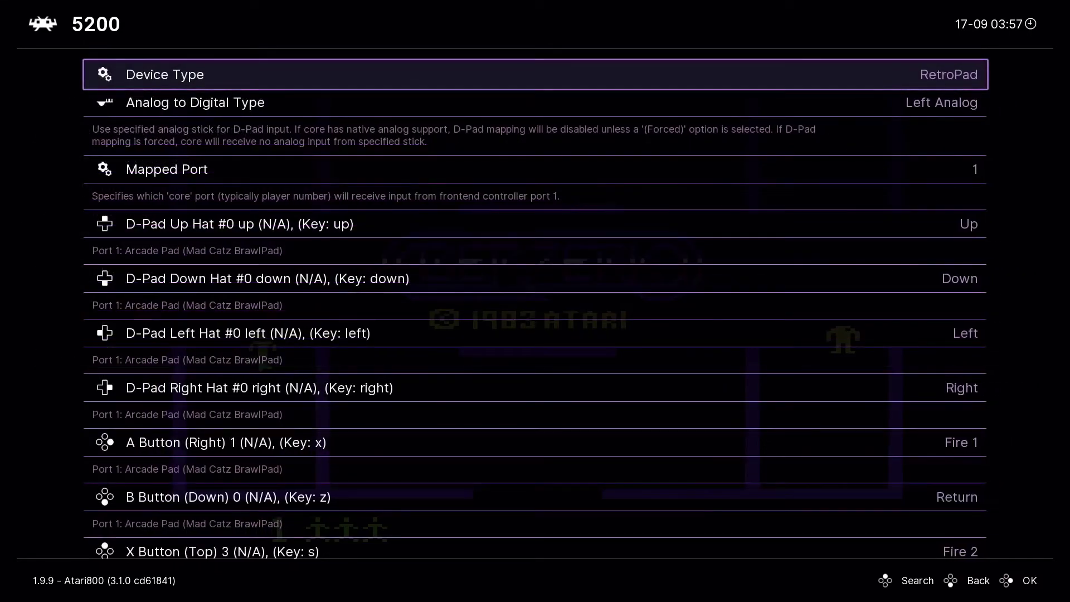
{"action": "key", "text": "BackSpace"}
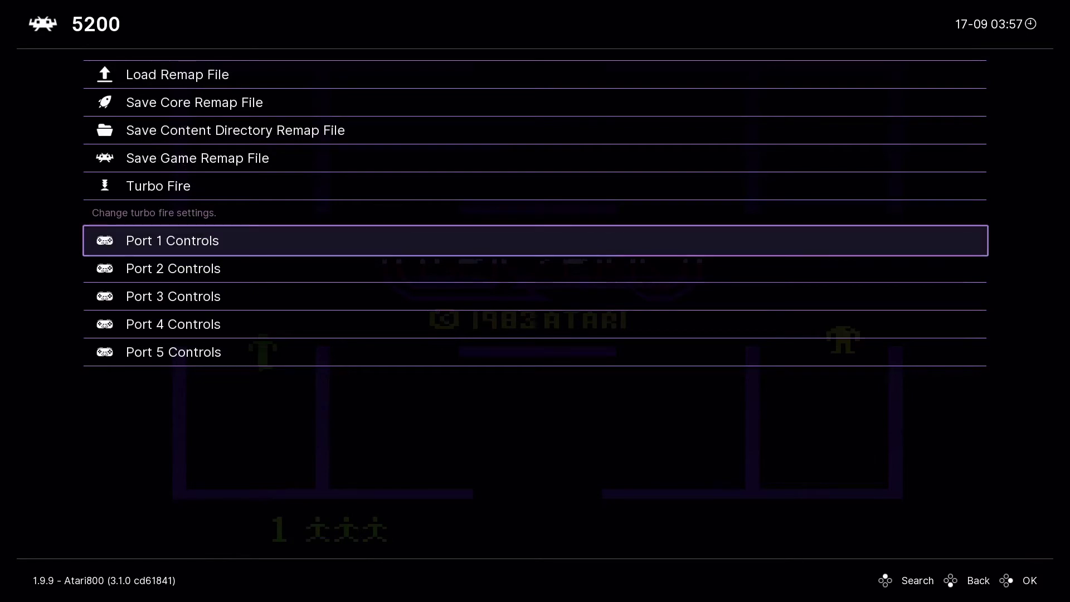
{"action": "key", "text": "Return"}
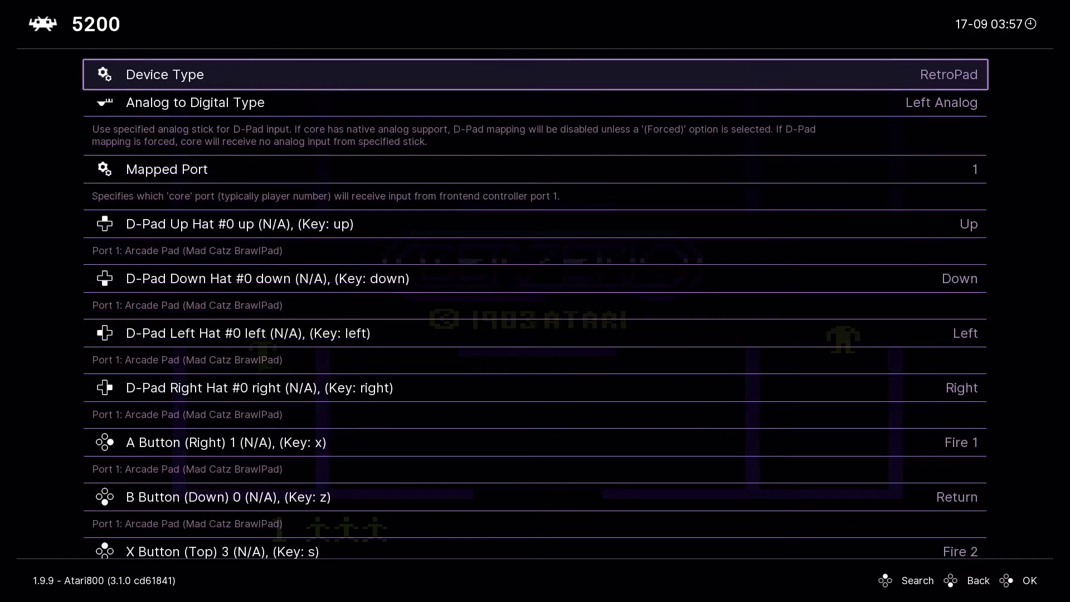
{"action": "key", "text": "Return"}
{"action": "key", "text": "Down"}
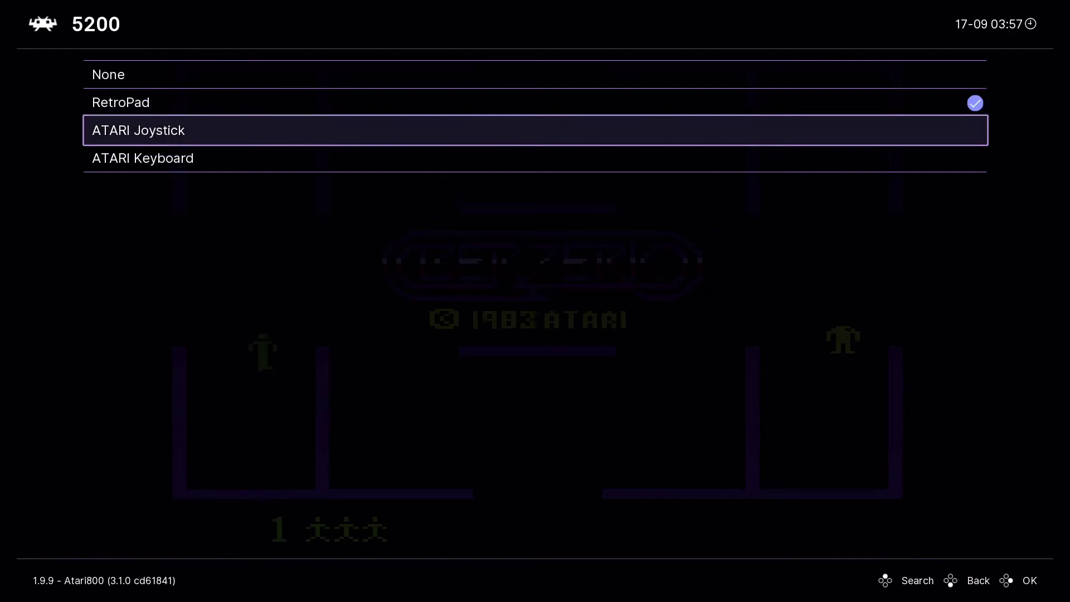
{"action": "key", "text": "Return"}
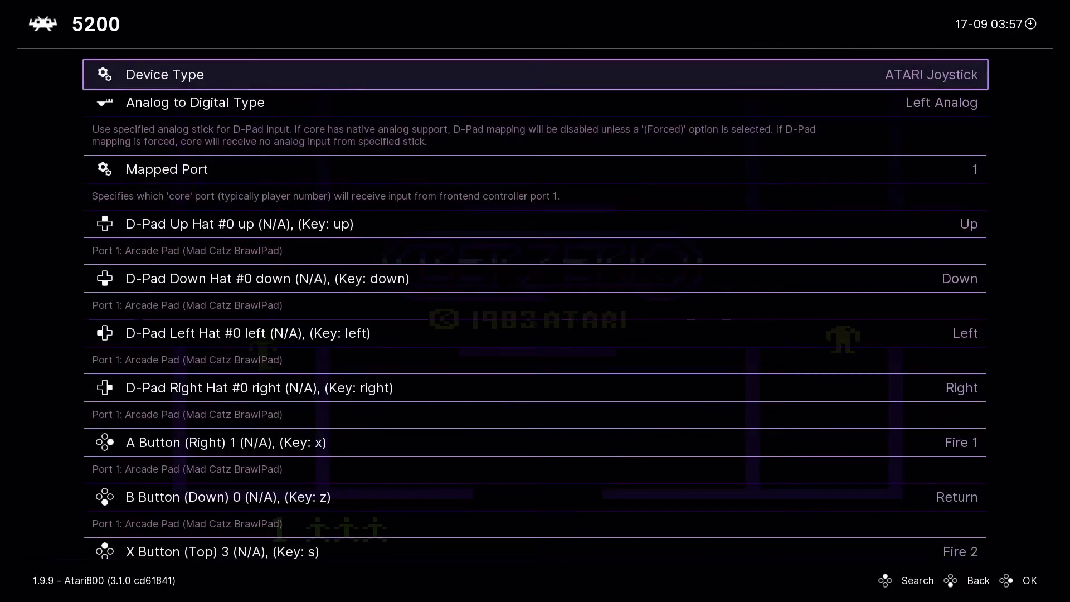
Save the current configuration as core overrides for all Atari800 content
{"action": "key", "text": "BackSpace"}
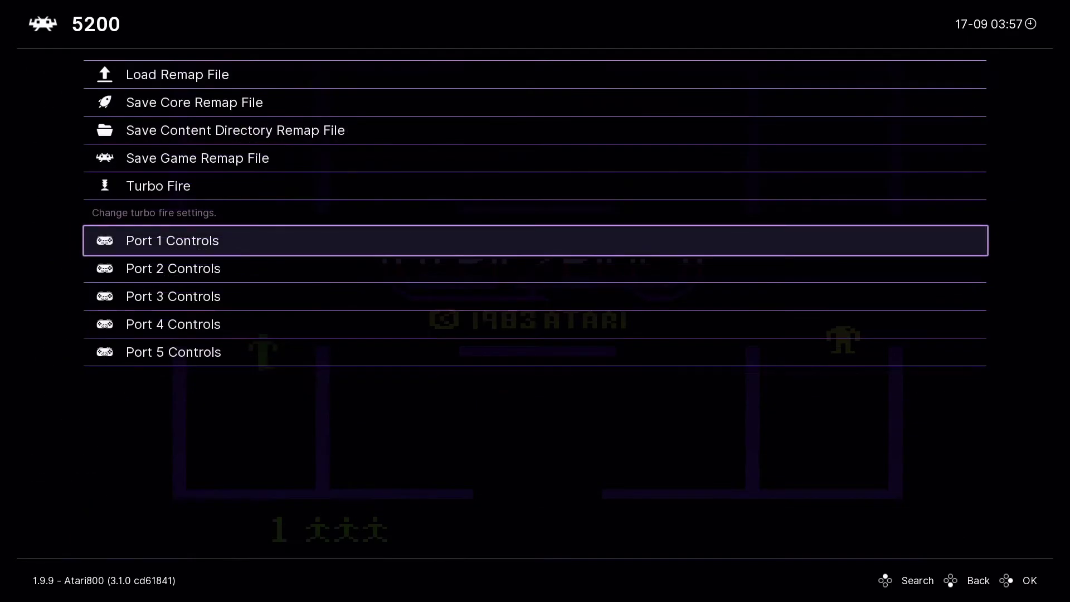
{"action": "key", "text": "BackSpace"}
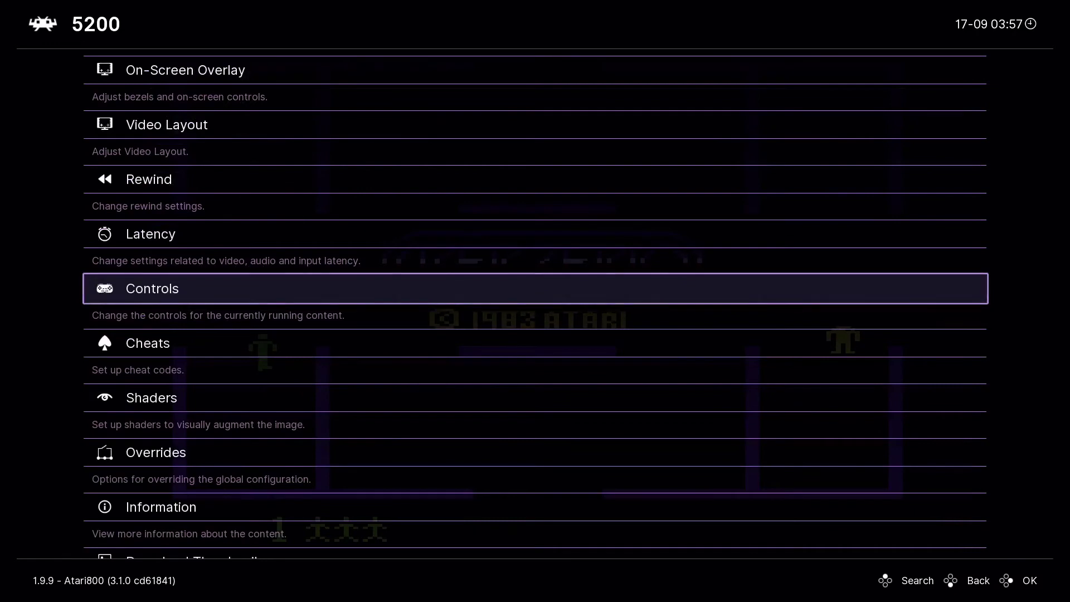
{"action": "key", "text": "Down"}
{"action": "key", "text": "Down"}
{"action": "key", "text": "Down"}
{"action": "key", "text": "Return"}
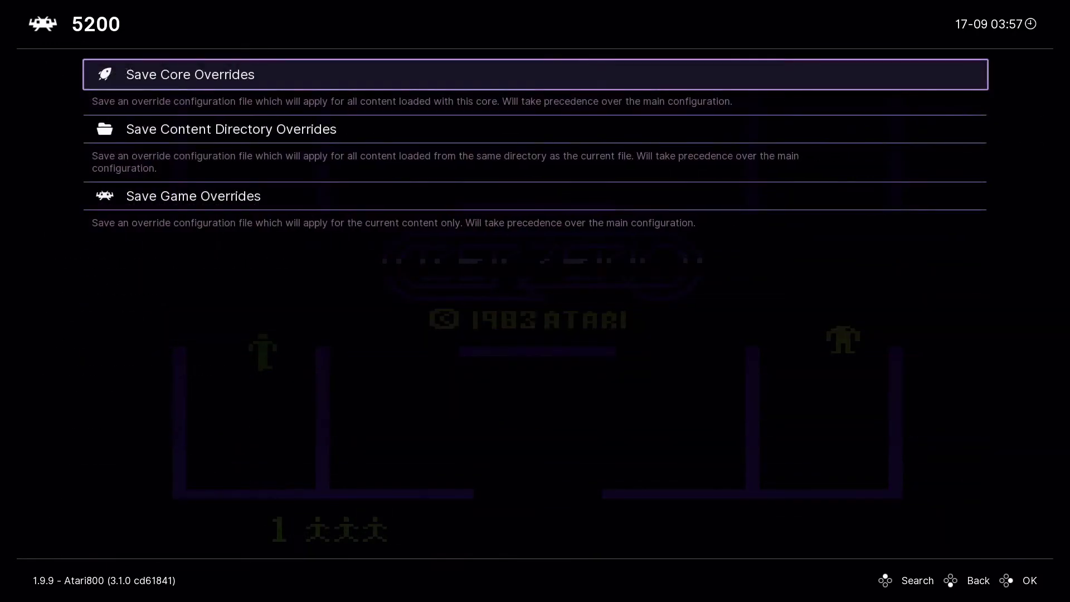
{"action": "key", "text": "Return"}
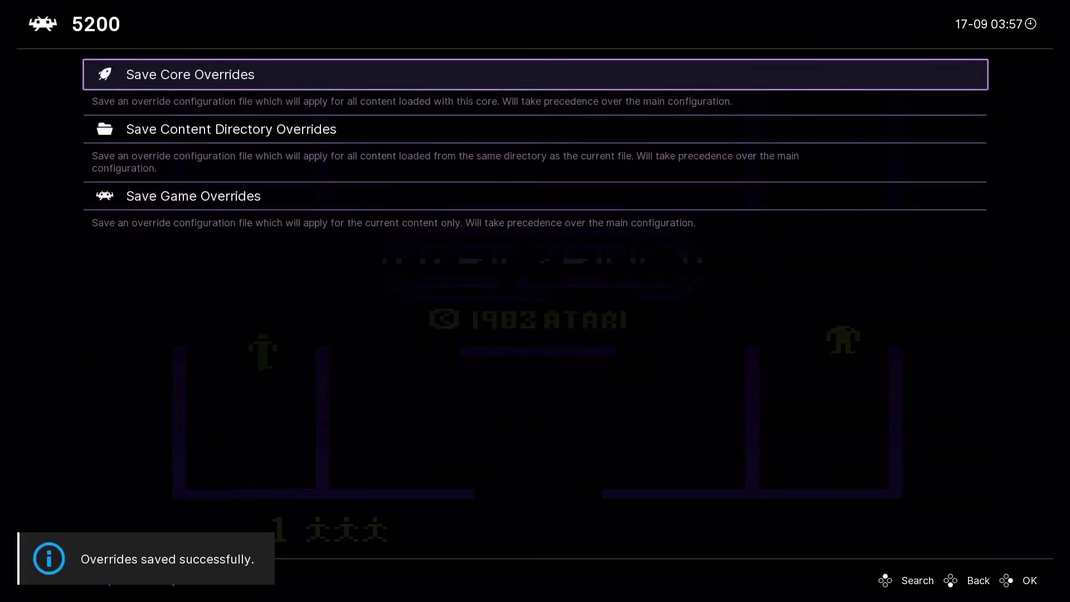
{"action": "key", "text": "BackSpace"}
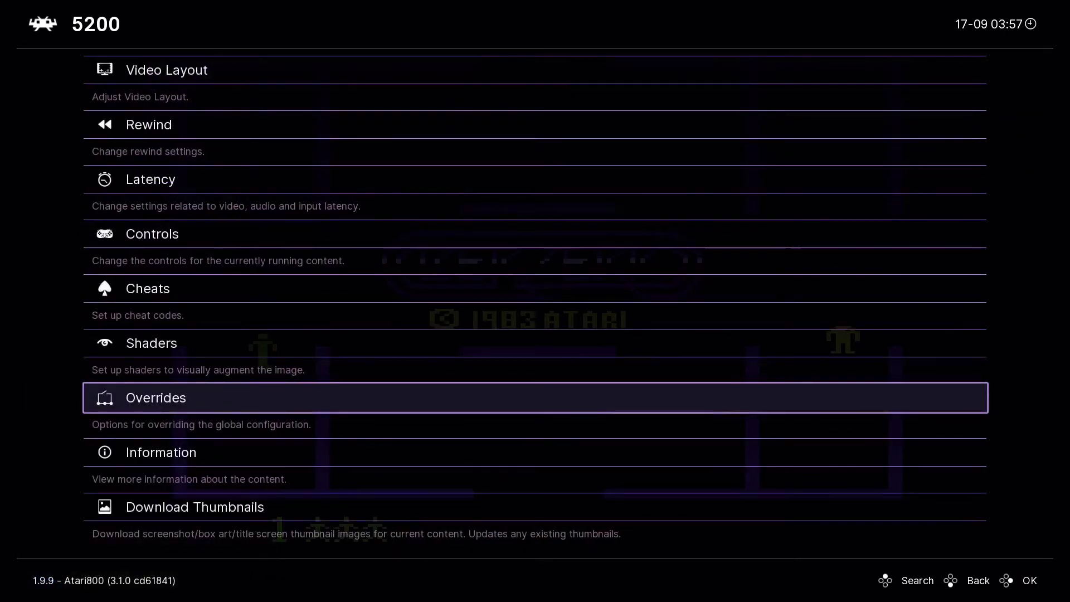
Open the shader settings and turn on video shaders
{"action": "key", "text": "Up"}
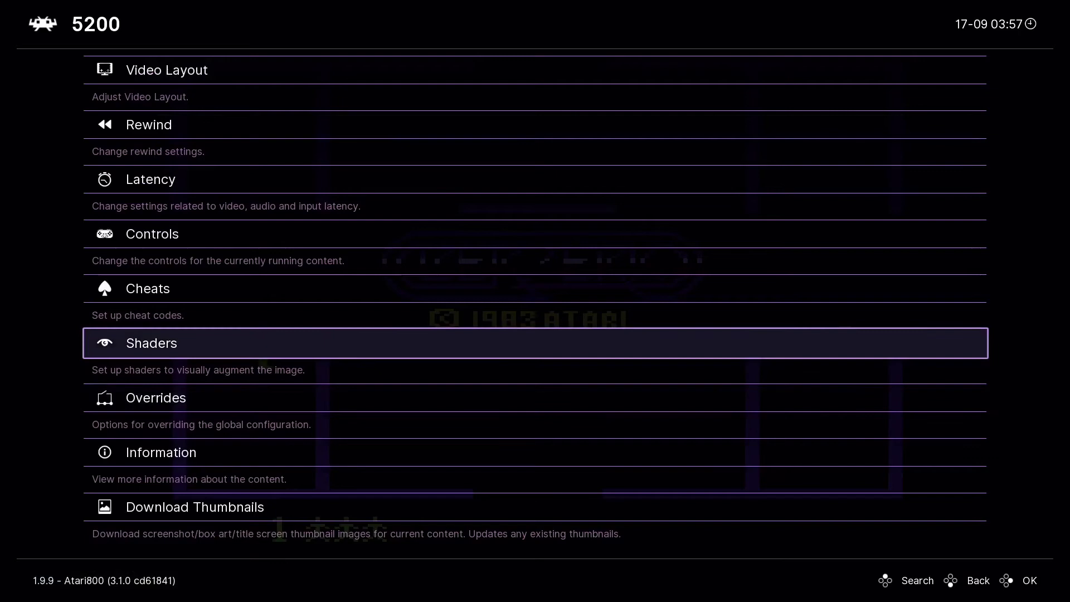
{"action": "key", "text": "Return"}
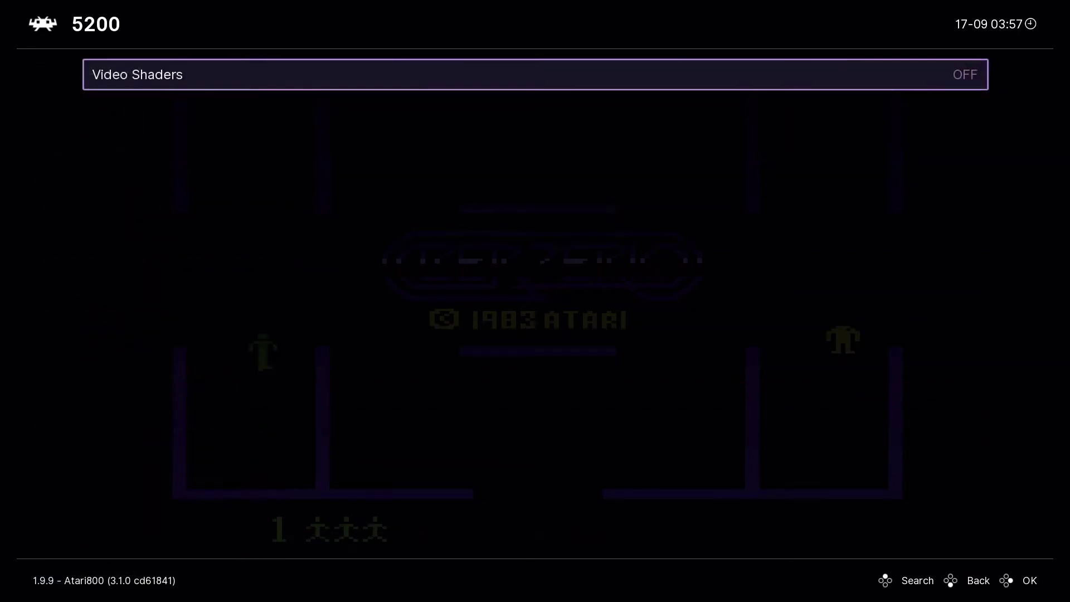
{"action": "key", "text": "Return"}
Load the hq4x.glslp shader preset from the hqx folder inside shaders_glsl
{"action": "key", "text": "Down"}
{"action": "key", "text": "Down"}
{"action": "key", "text": "Down"}
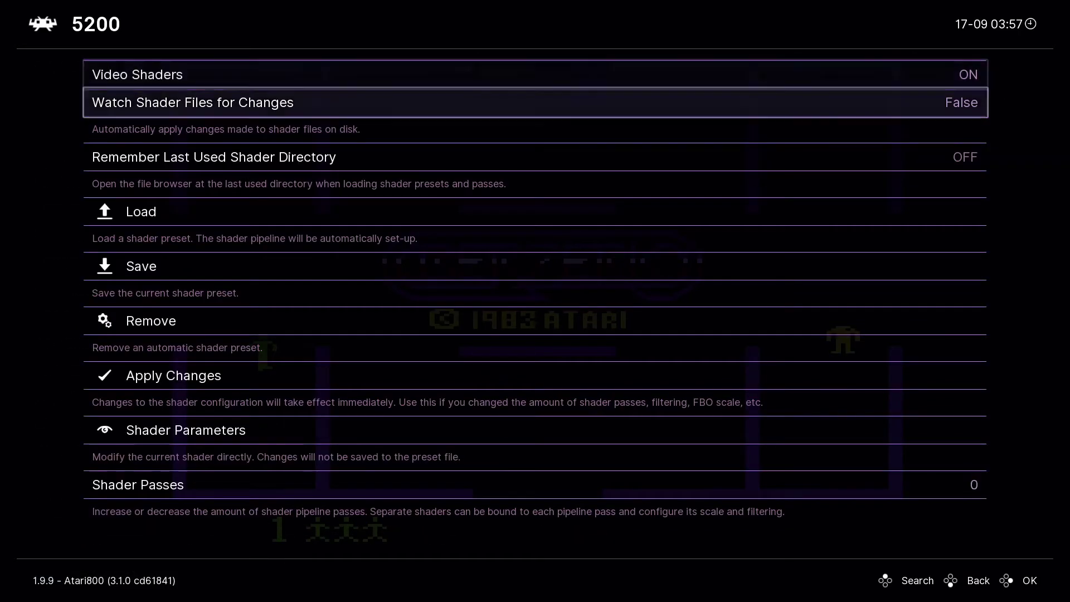
{"action": "key", "text": "Return"}
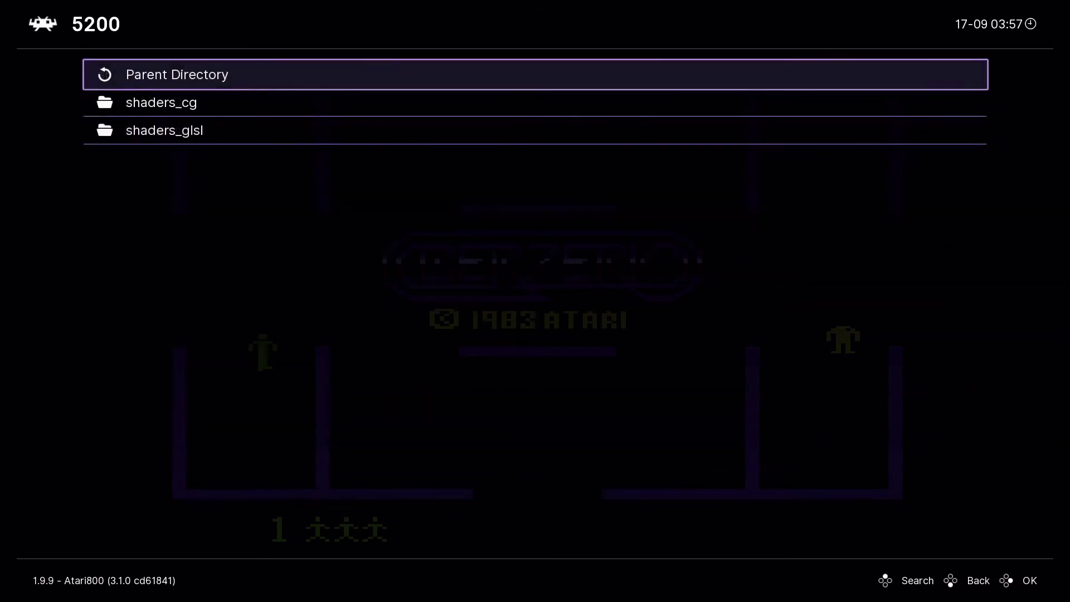
{"action": "key", "text": "Down"}
{"action": "key", "text": "Down"}
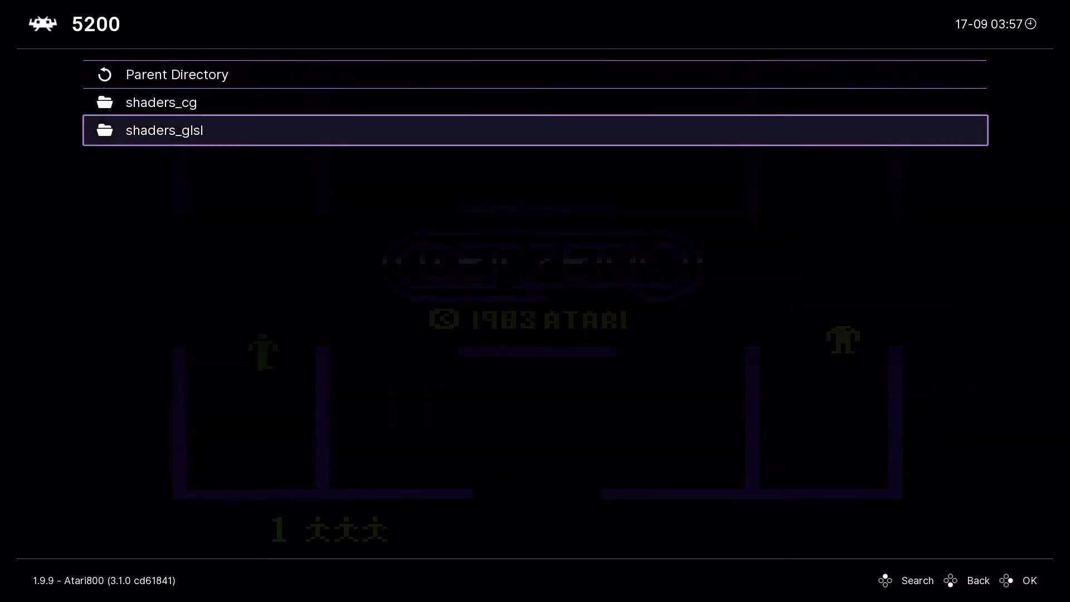
{"action": "key", "text": "Return"}
{"action": "key", "text": "Down"}
{"action": "key", "text": "Down"}
{"action": "key", "text": "Down"}
{"action": "key", "text": "Down"}
{"action": "key", "text": "Down"}
{"action": "key", "text": "Down"}
{"action": "key", "text": "Down"}
{"action": "key", "text": "Down"}
{"action": "key", "text": "Down"}
{"action": "key", "text": "Down"}
{"action": "key", "text": "Down"}
{"action": "key", "text": "Down"}
{"action": "key", "text": "Down"}
{"action": "key", "text": "Down"}
{"action": "key", "text": "Down"}
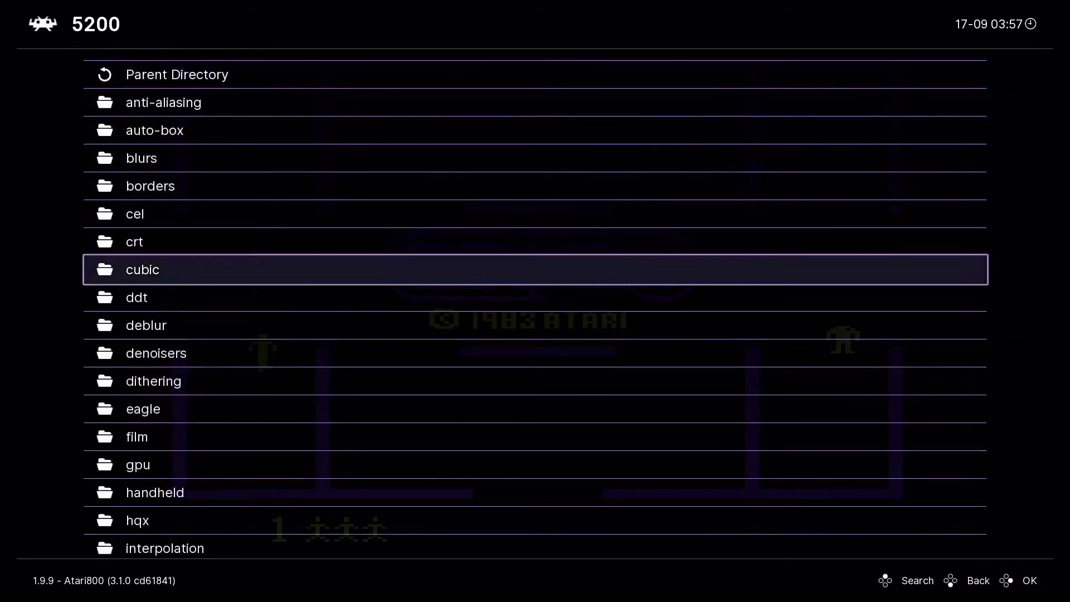
{"action": "key", "text": "Down"}
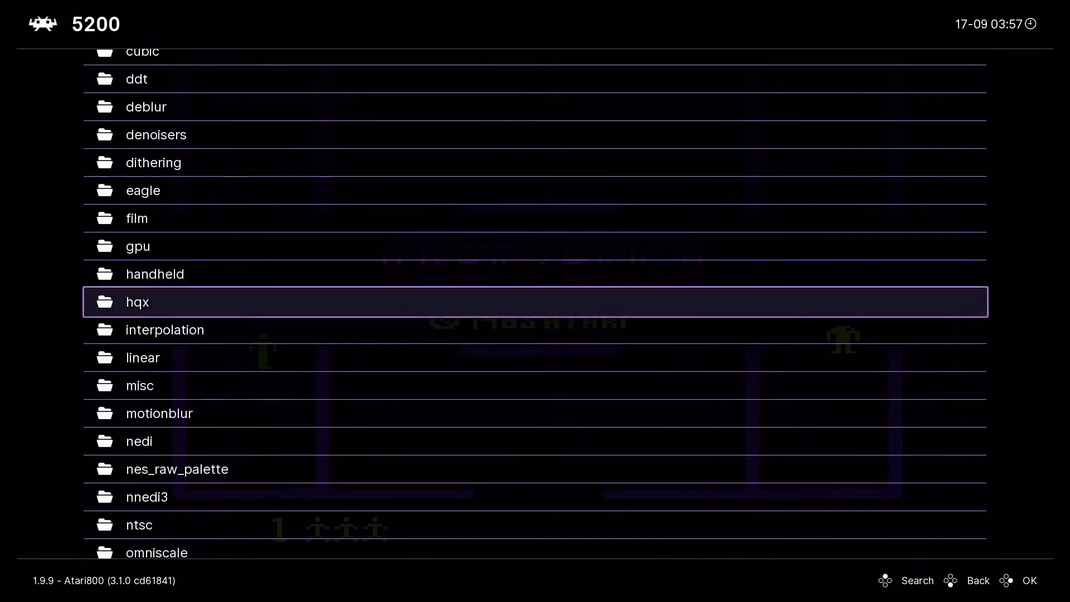
{"action": "key", "text": "Return"}
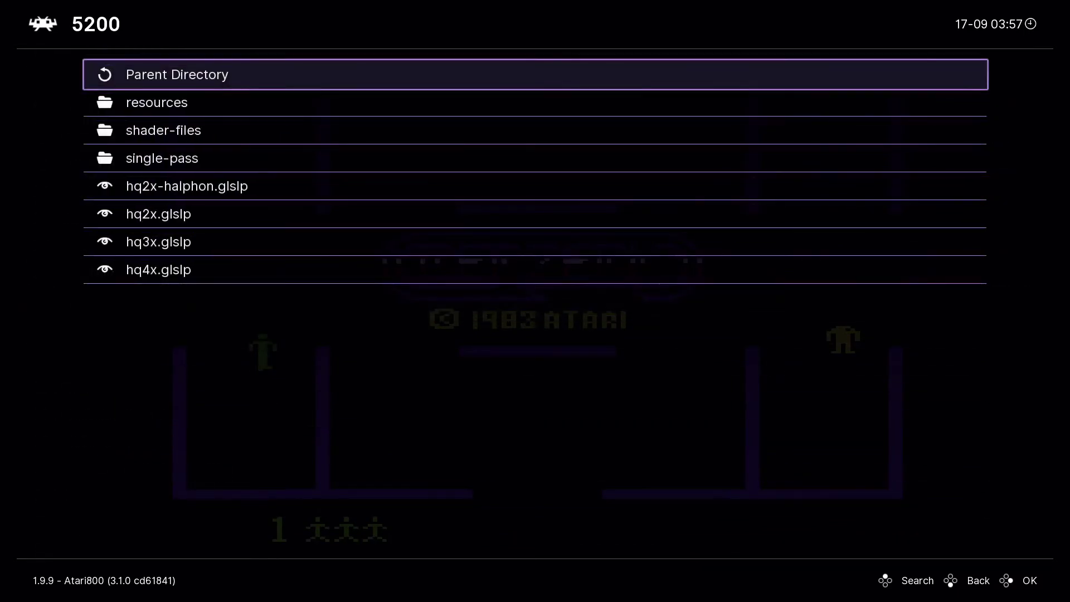
{"action": "key", "text": "Up"}
{"action": "key", "text": "Return"}
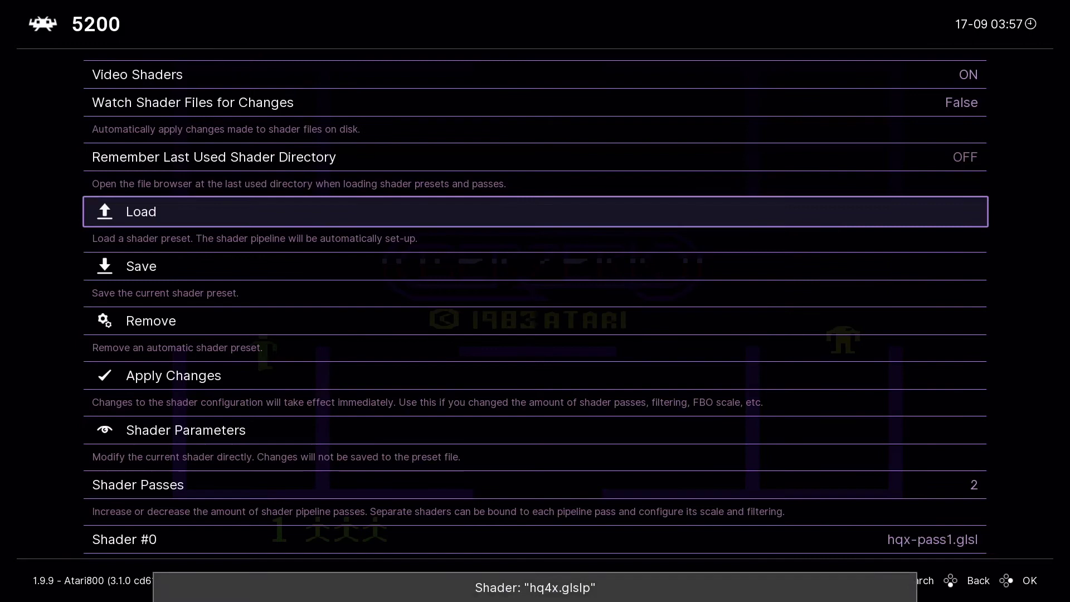
Save the loaded shader settings as the core preset
{"action": "key", "text": "Down"}
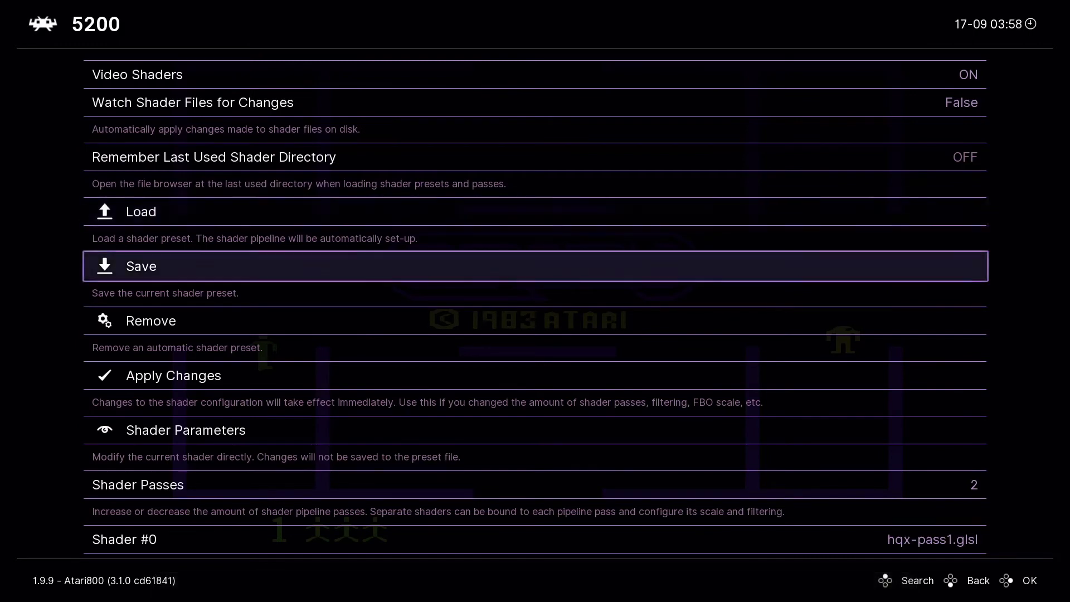
{"action": "key", "text": "Return"}
{"action": "key", "text": "Down"}
{"action": "key", "text": "Down"}
{"action": "key", "text": "Down"}
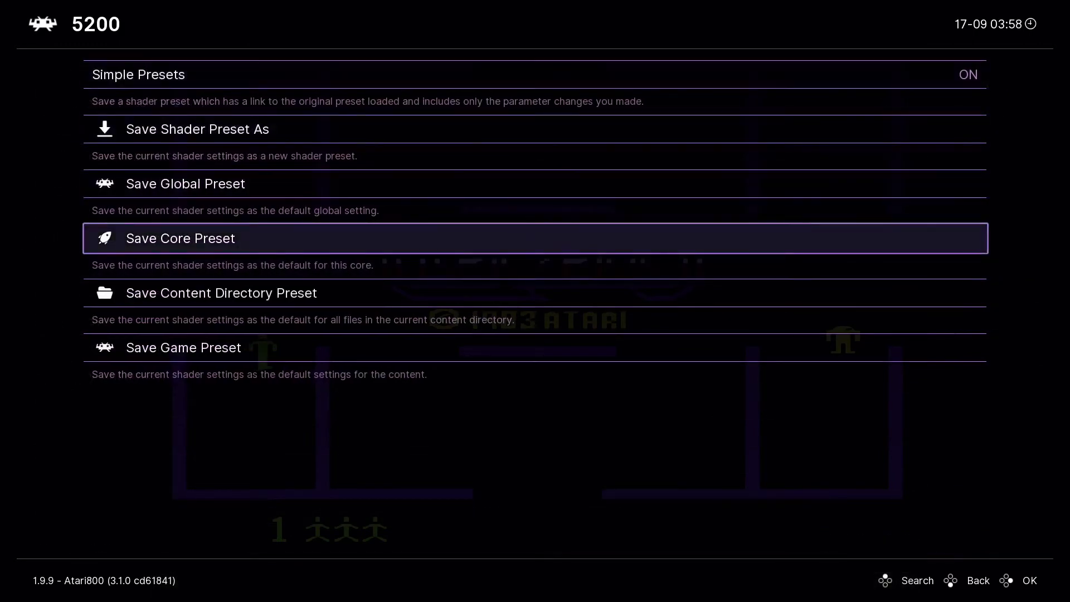
{"action": "key", "text": "Return"}
{"action": "key", "text": "BackSpace"}
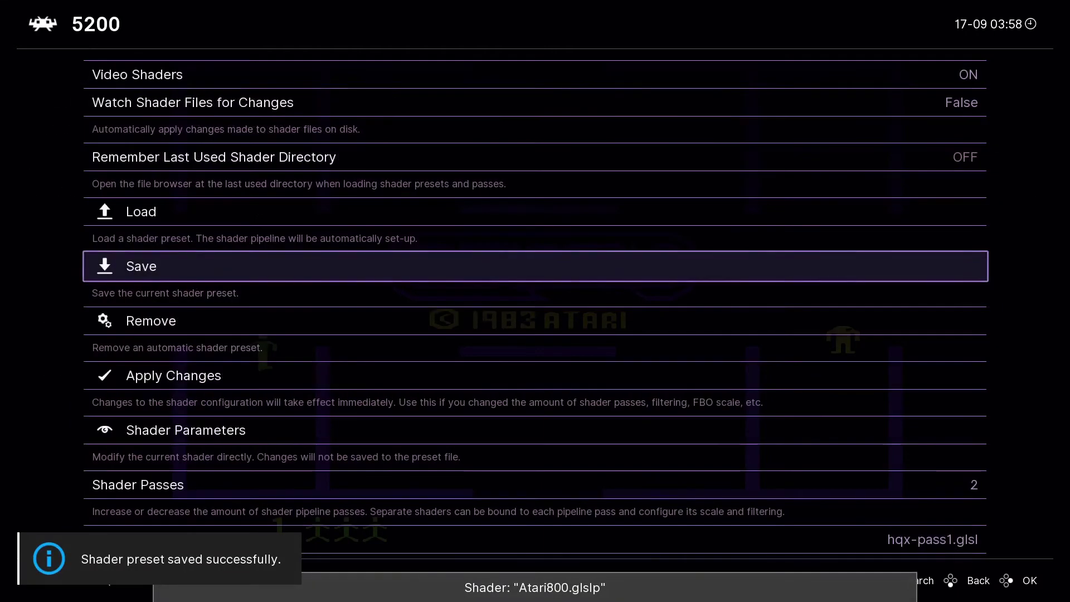
Leave the shader settings and save the core overrides again
{"action": "key", "text": "BackSpace"}
{"action": "key", "text": "Down"}
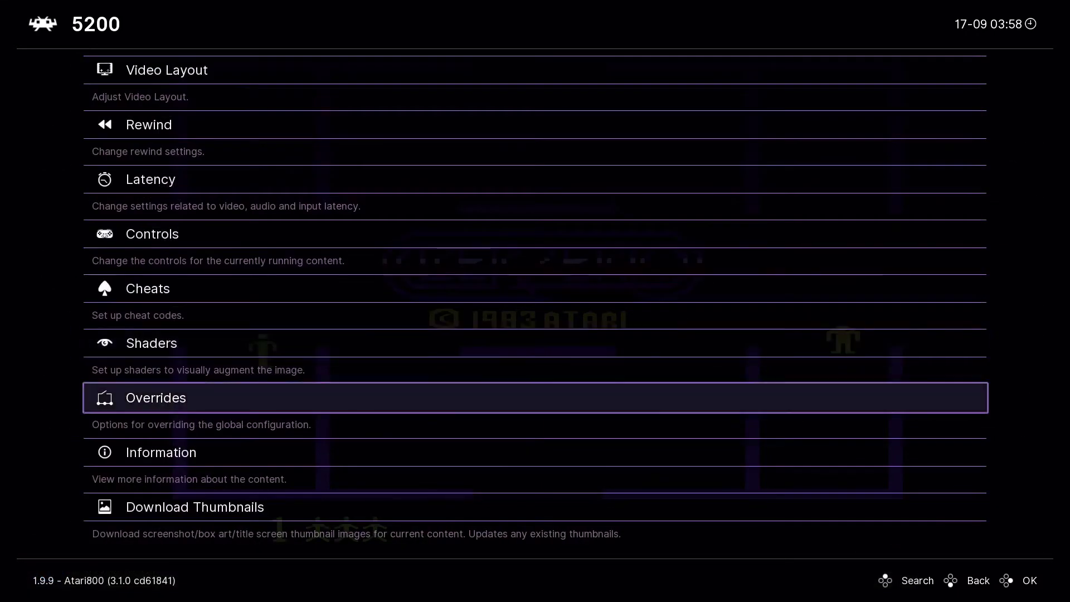
{"action": "key", "text": "Return"}
{"action": "key", "text": "Return"}
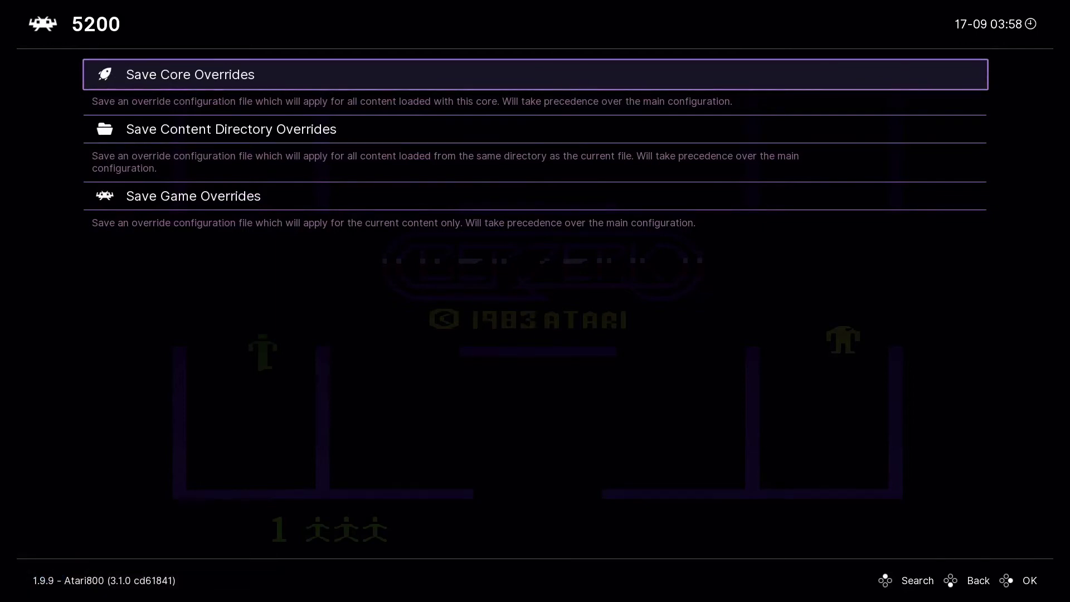
Leave the overrides settings and resume the running BerZerk game
{"action": "key", "text": "BackSpace"}
{"action": "key", "text": "Down"}
{"action": "key", "text": "Down"}
{"action": "key", "text": "Down"}
{"action": "key", "text": "Down"}
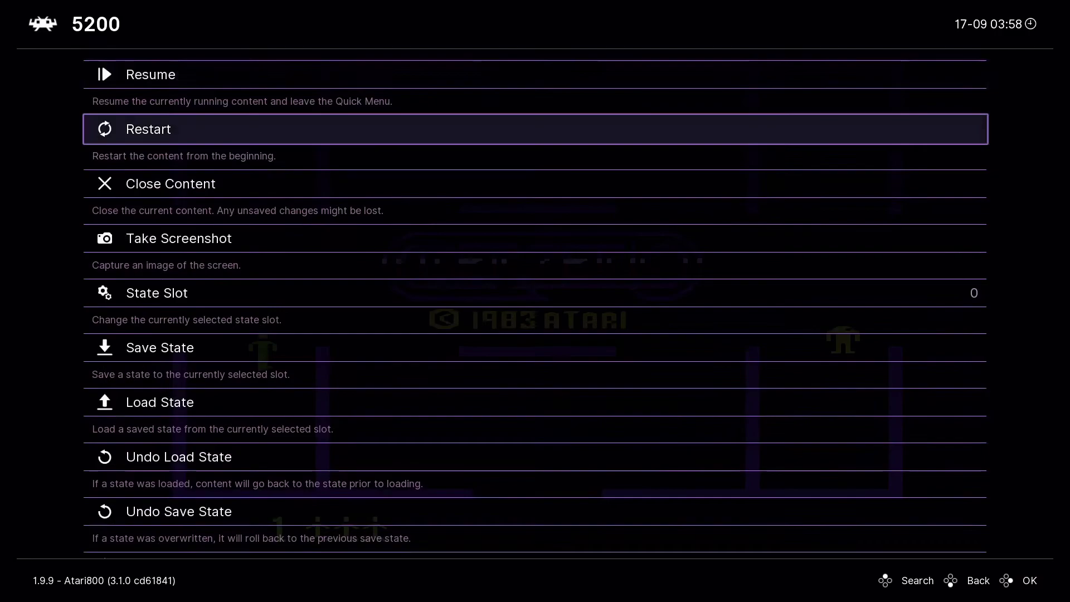
{"action": "key", "text": "Up"}
{"action": "key", "text": "Return"}
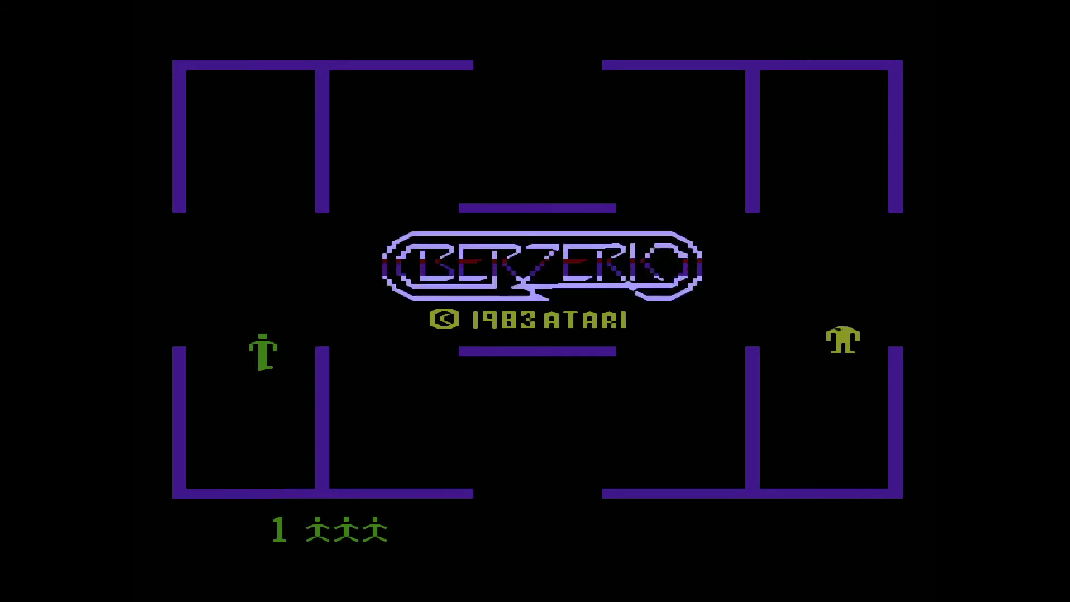
Pause BerZerk and open the control settings for the running content
{"action": "key", "text": "F1"}
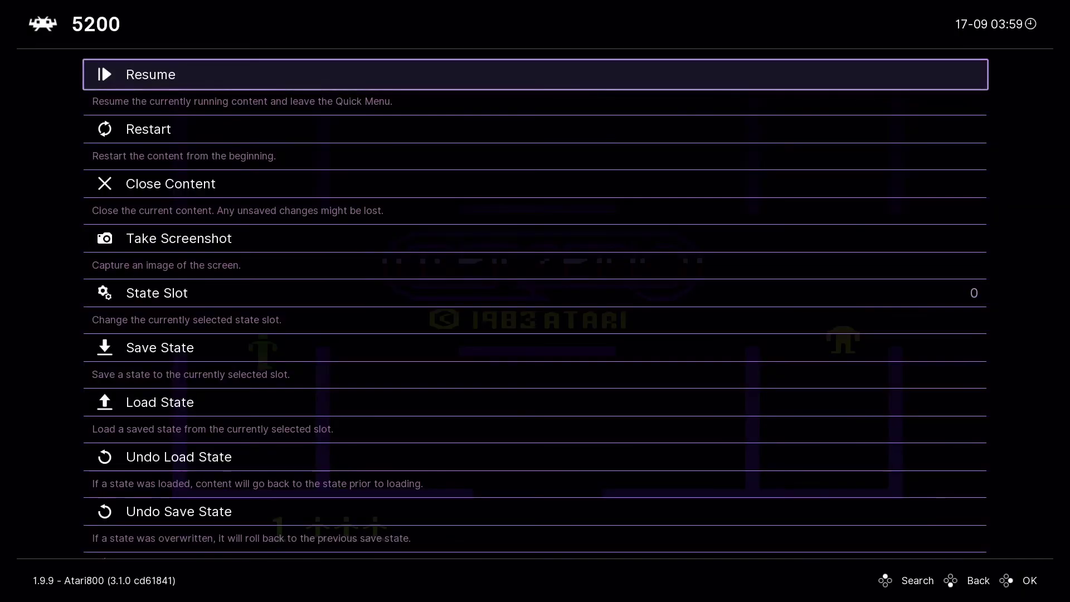
{"action": "key", "text": "Down"}
{"action": "key", "text": "Down"}
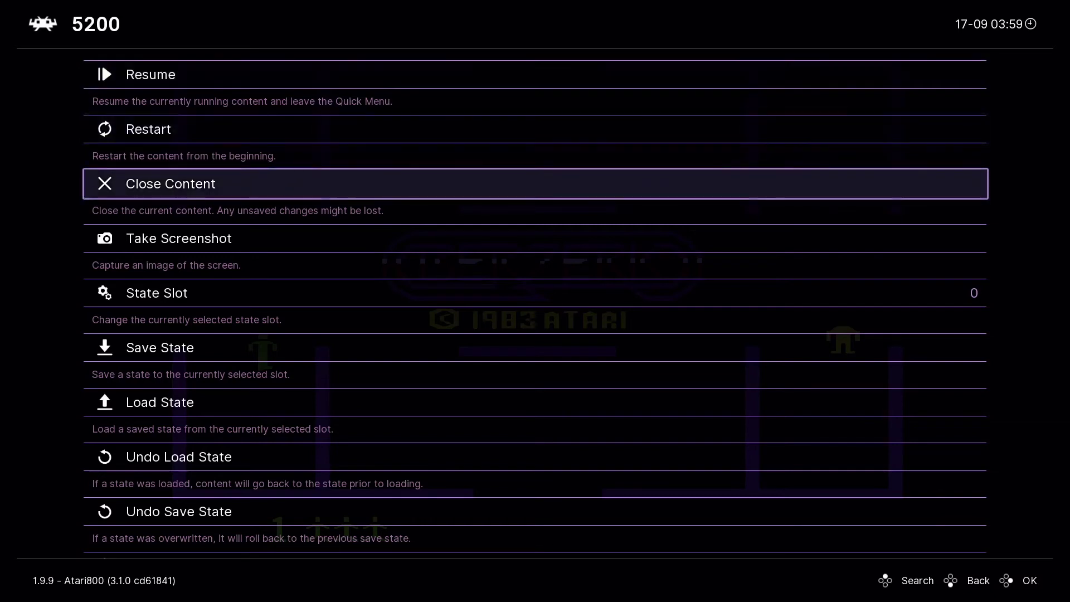
{"action": "key", "text": "Down"}
{"action": "key", "text": "Down"}
{"action": "key", "text": "Down"}
{"action": "key", "text": "Down"}
{"action": "key", "text": "Down"}
{"action": "key", "text": "Down"}
{"action": "key", "text": "Down"}
{"action": "key", "text": "Down"}
{"action": "key", "text": "Down"}
{"action": "key", "text": "Down"}
{"action": "key", "text": "Down"}
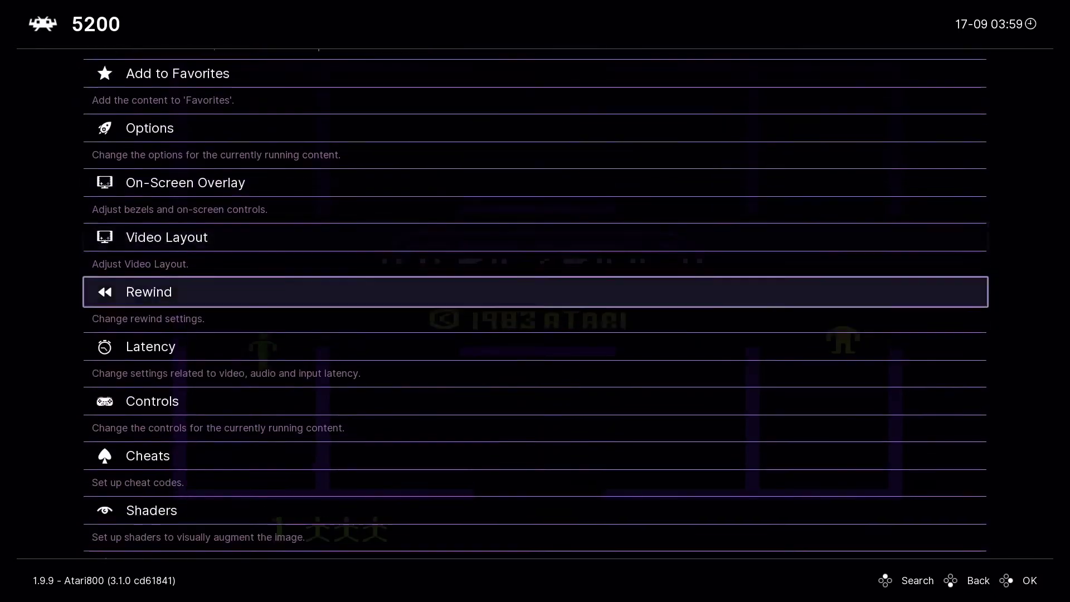
{"action": "key", "text": "Down"}
{"action": "key", "text": "Down"}
{"action": "key", "text": "Return"}
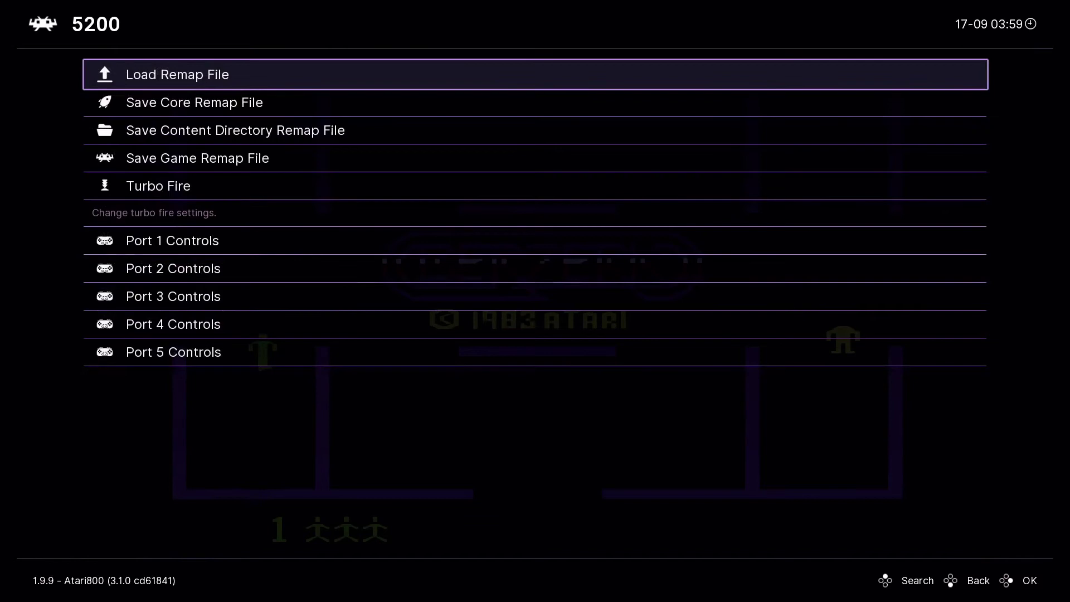
Set the Port 1 device type to ATARI Joystick and return to the control settings
{"action": "key", "text": "Down"}
{"action": "key", "text": "Down"}
{"action": "key", "text": "Down"}
{"action": "key", "text": "Down"}
{"action": "key", "text": "Down"}
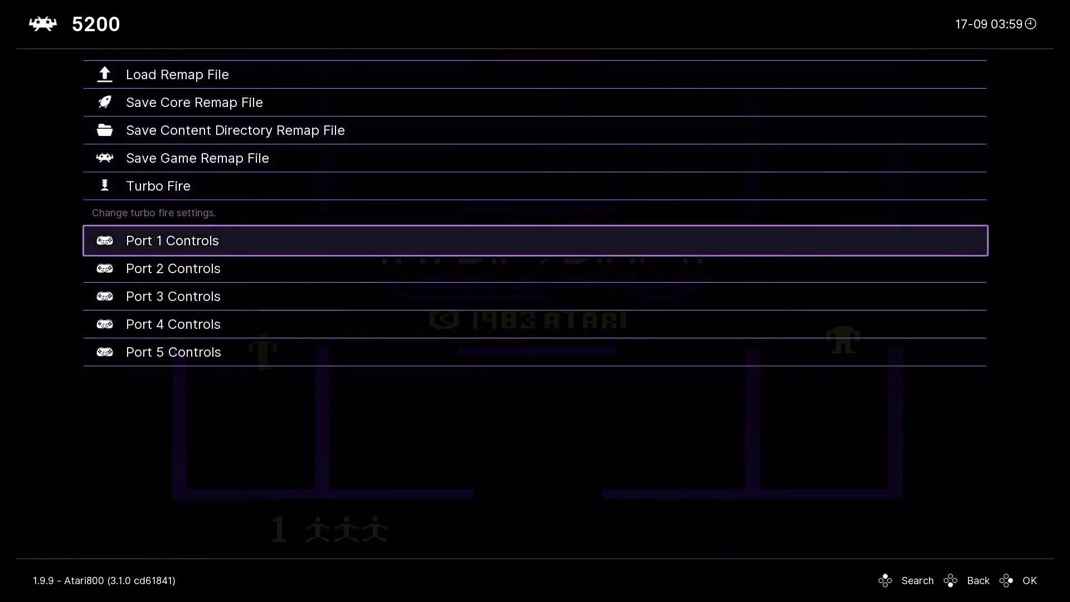
{"action": "key", "text": "Return"}
{"action": "key", "text": "Return"}
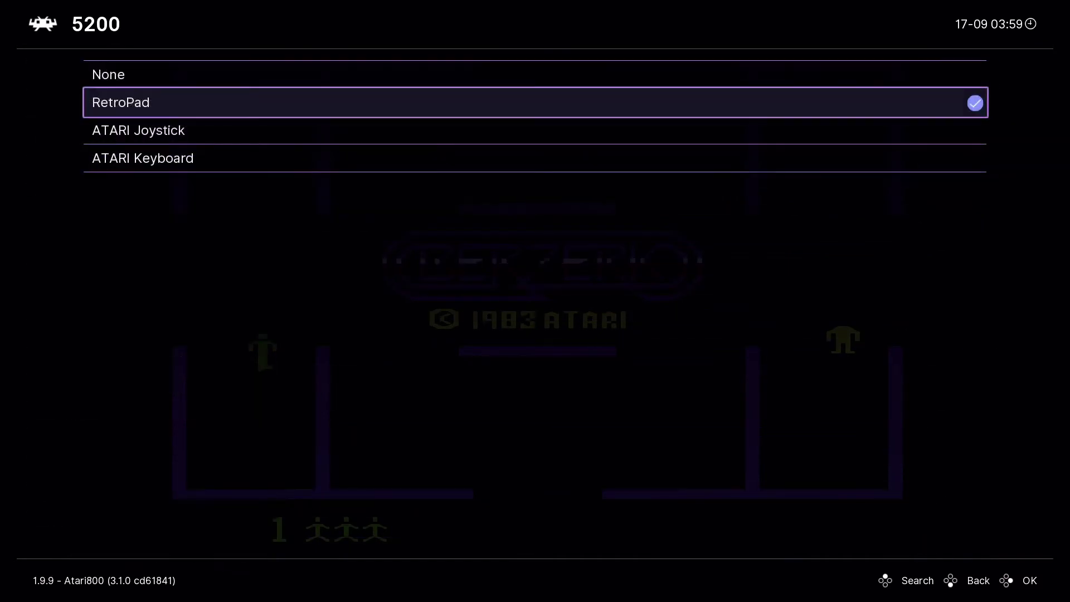
{"action": "key", "text": "Down"}
{"action": "key", "text": "Return"}
{"action": "key", "text": "BackSpace"}
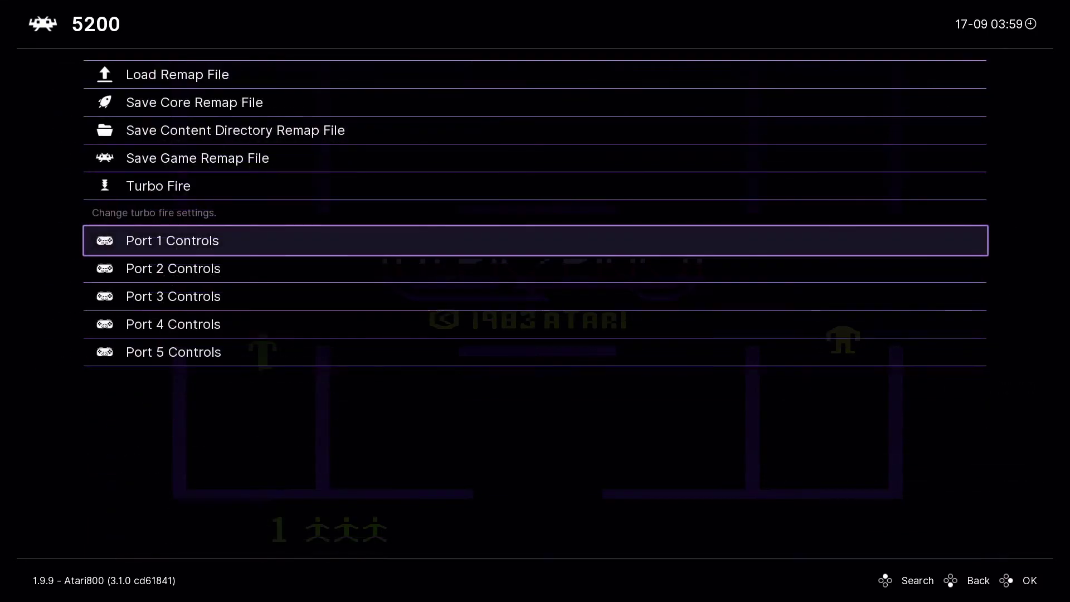
Save the control settings as the core remap file
{"action": "key", "text": "Up"}
{"action": "key", "text": "Up"}
{"action": "key", "text": "Up"}
{"action": "key", "text": "Up"}
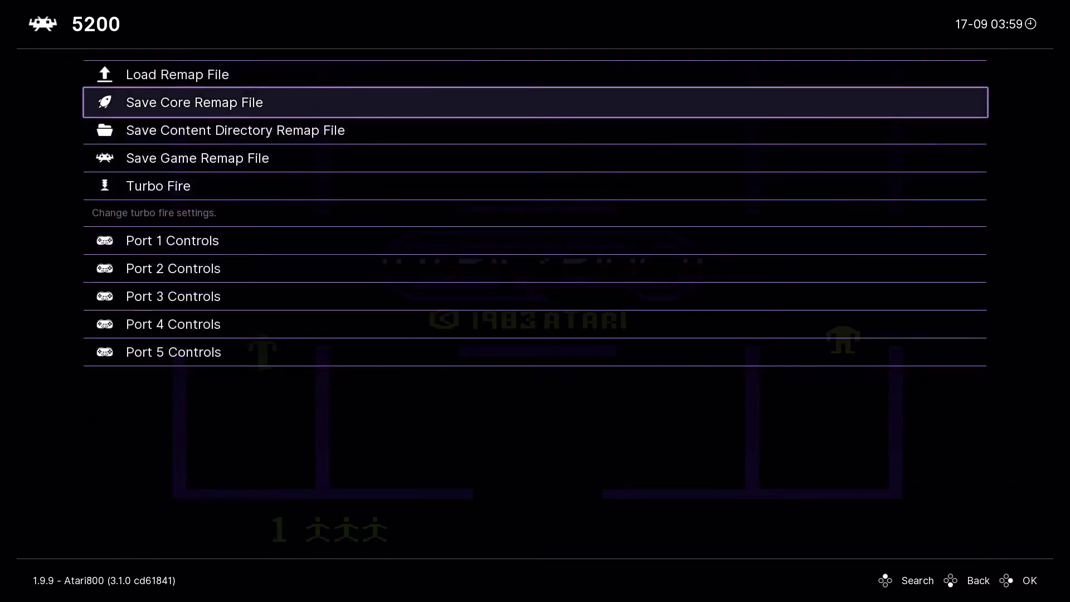
{"action": "key", "text": "Return"}
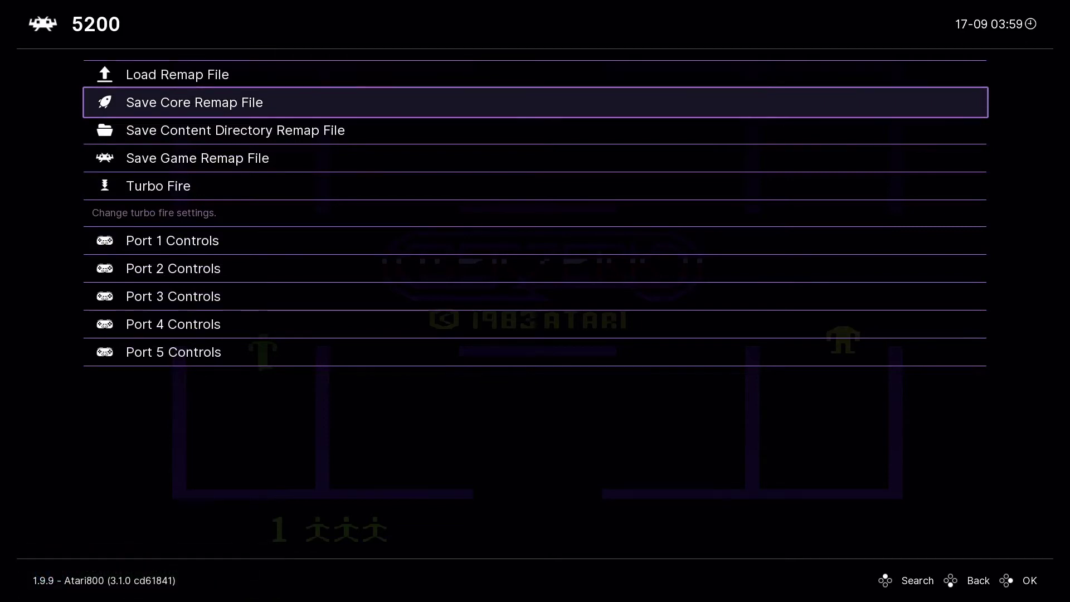
Go back to the 5200 playlist and continue the BerZerk (USA) game from there
{"action": "key", "text": "BackSpace"}
{"action": "key", "text": "BackSpace"}
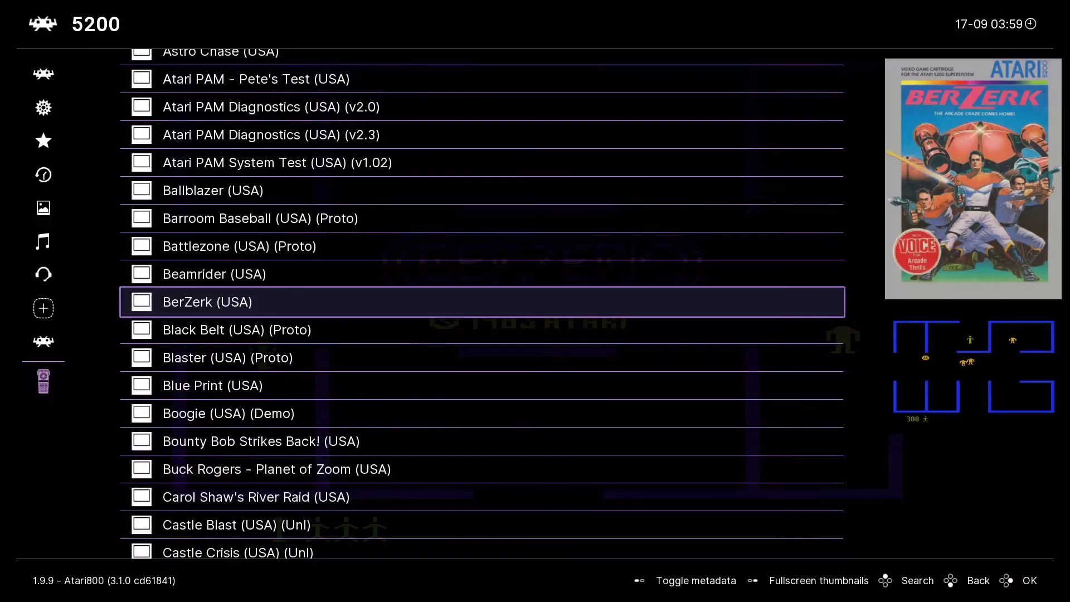
{"action": "key", "text": "Return"}
{"action": "key", "text": "Return"}
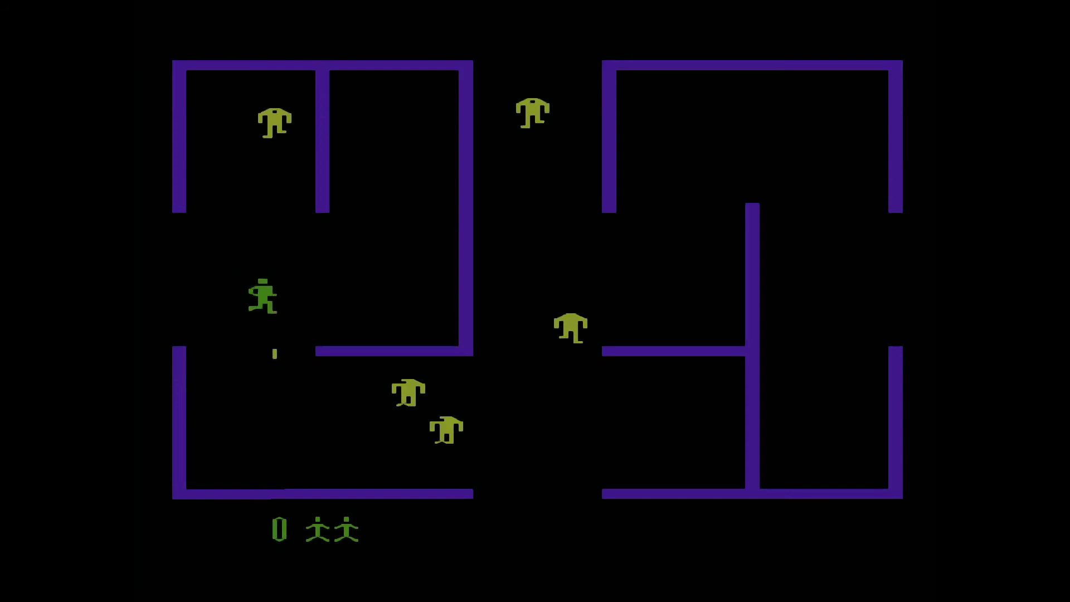
{"action": "key", "text": "Up"}
{"action": "key", "text": "z"}
{"action": "key", "text": "Down"}
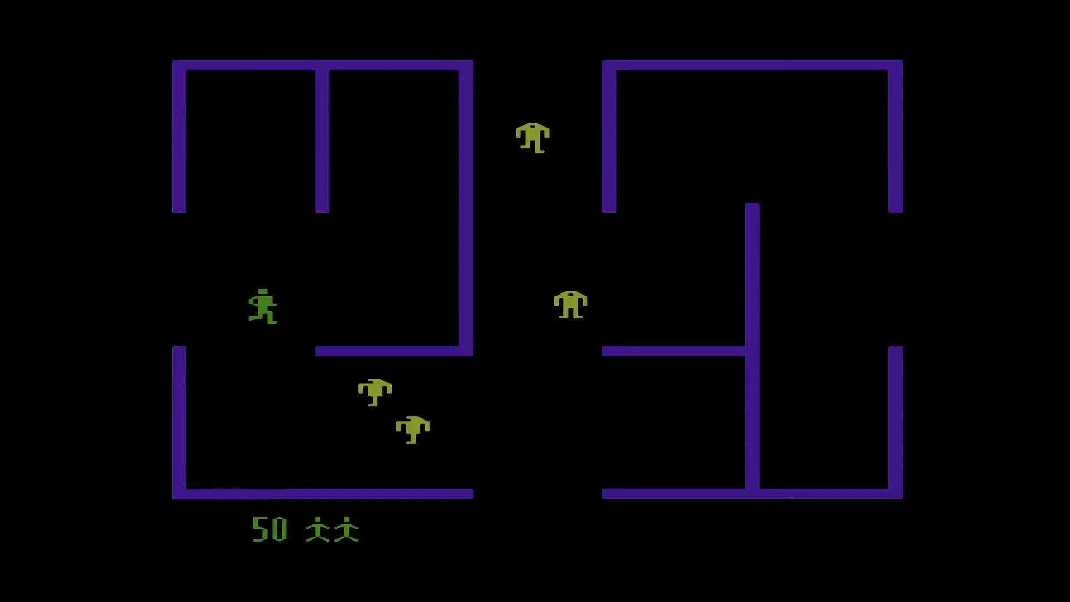
{"action": "key", "text": "Left"}
{"action": "key", "text": "Down"}
{"action": "key", "text": "z"}
{"action": "key", "text": "Right"}
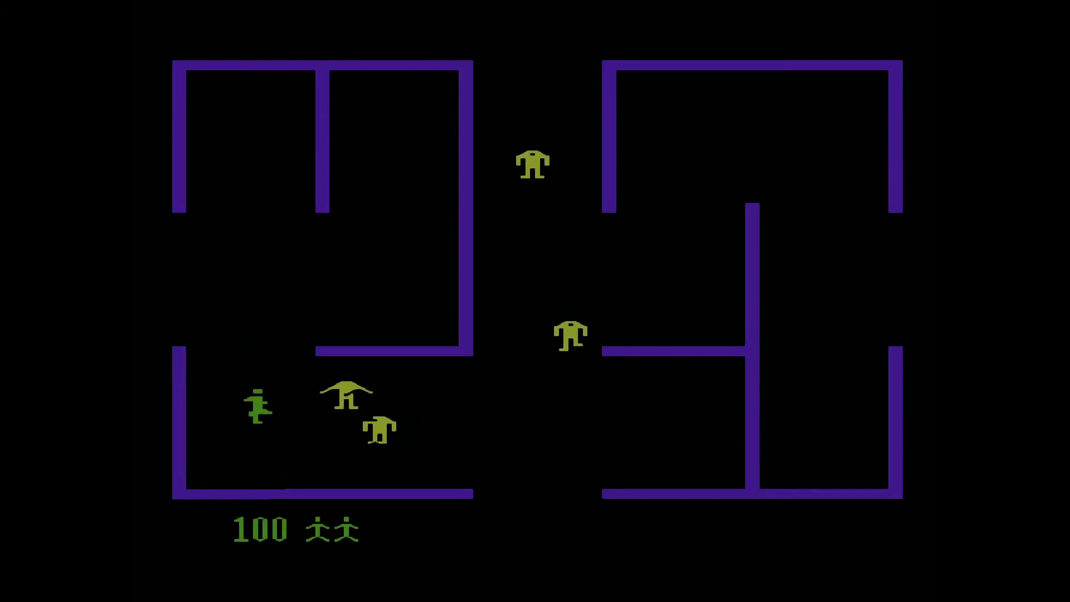
{"action": "key", "text": "Down"}
{"action": "key", "text": "z"}
{"action": "key", "text": "Up"}
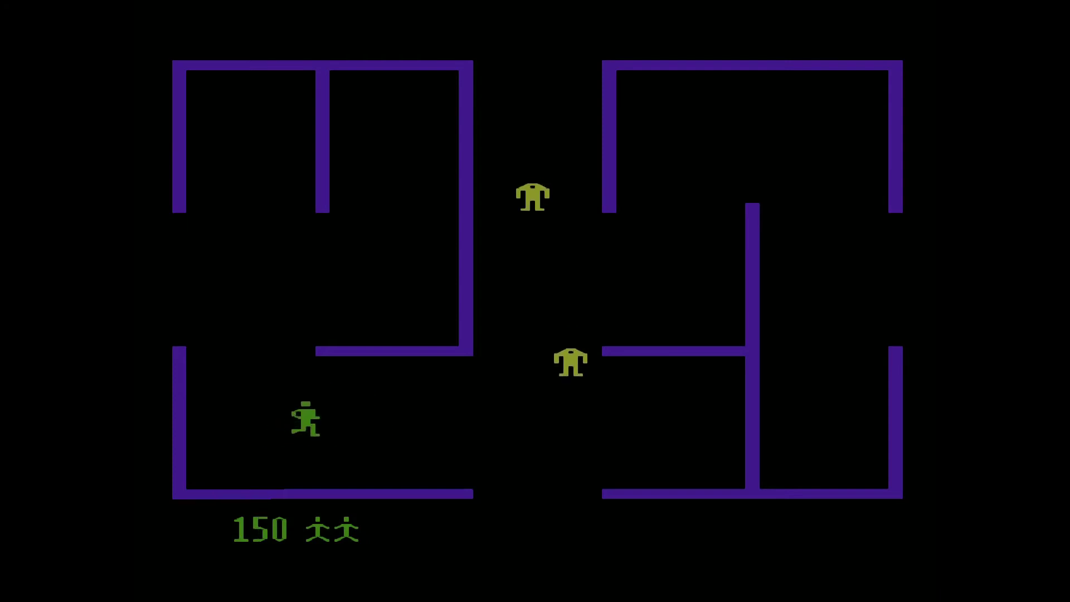
{"action": "key", "text": "Right"}
{"action": "key", "text": "z"}
{"action": "key", "text": "Right"}
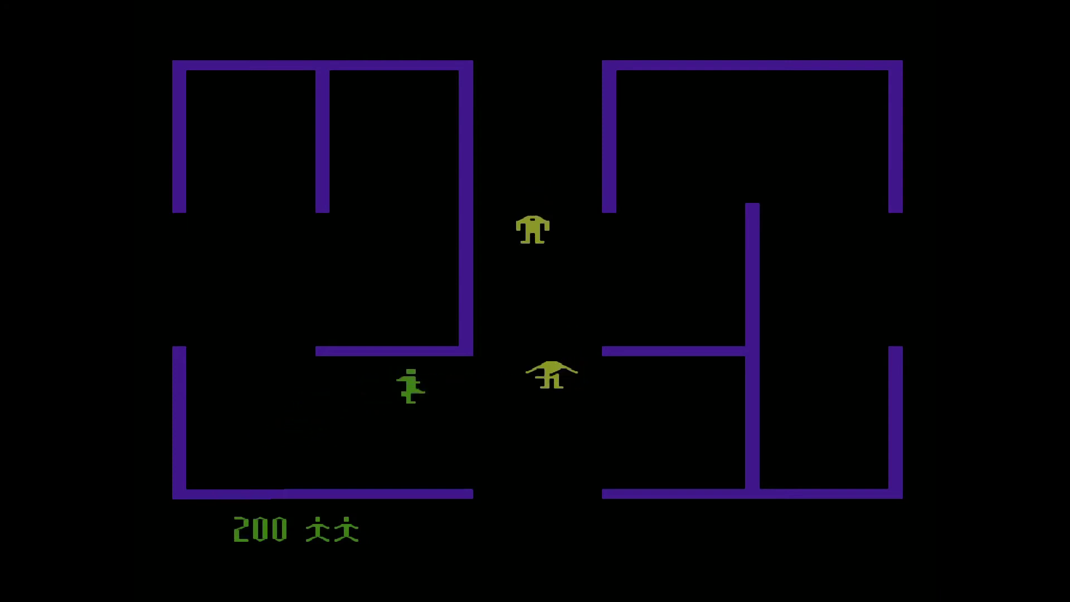
{"action": "key", "text": "Right"}
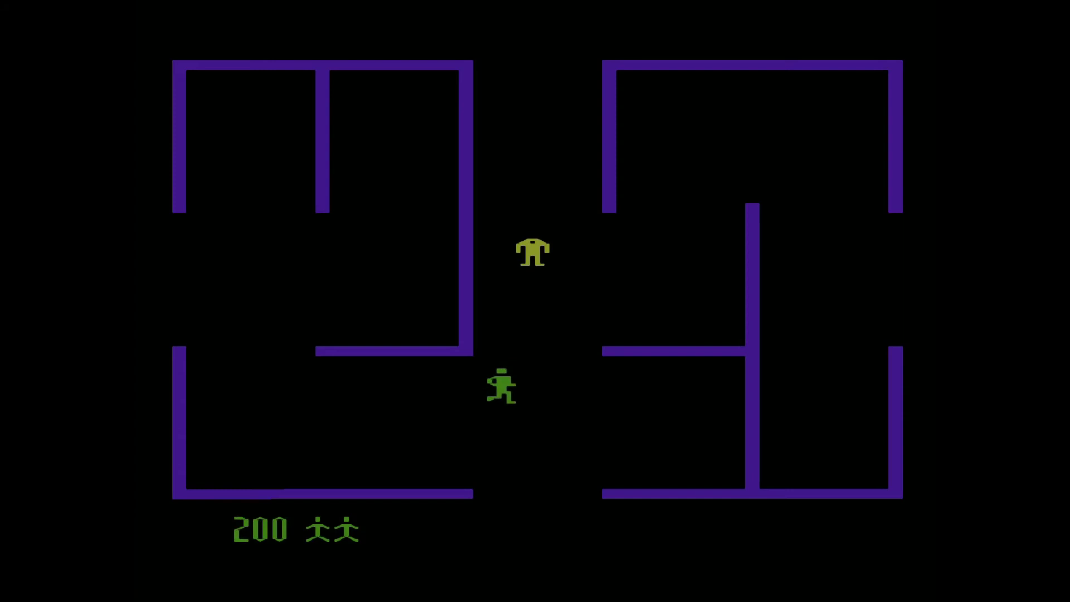
{"action": "key", "text": "Right"}
{"action": "key", "text": "z"}
{"action": "key", "text": "Up"}
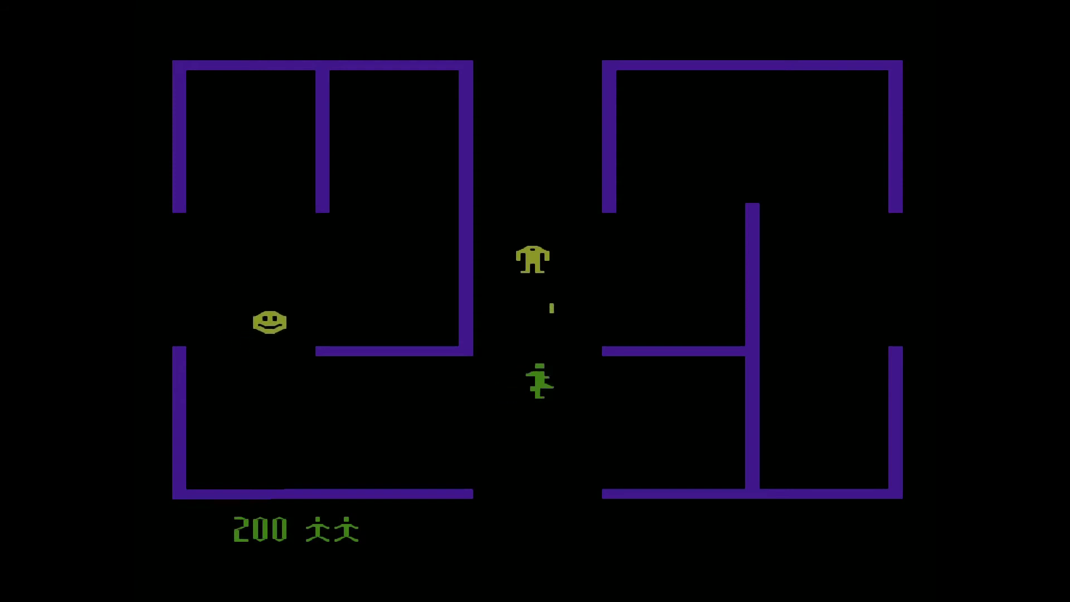
{"action": "key", "text": "Down"}
{"action": "key", "text": "Down"}
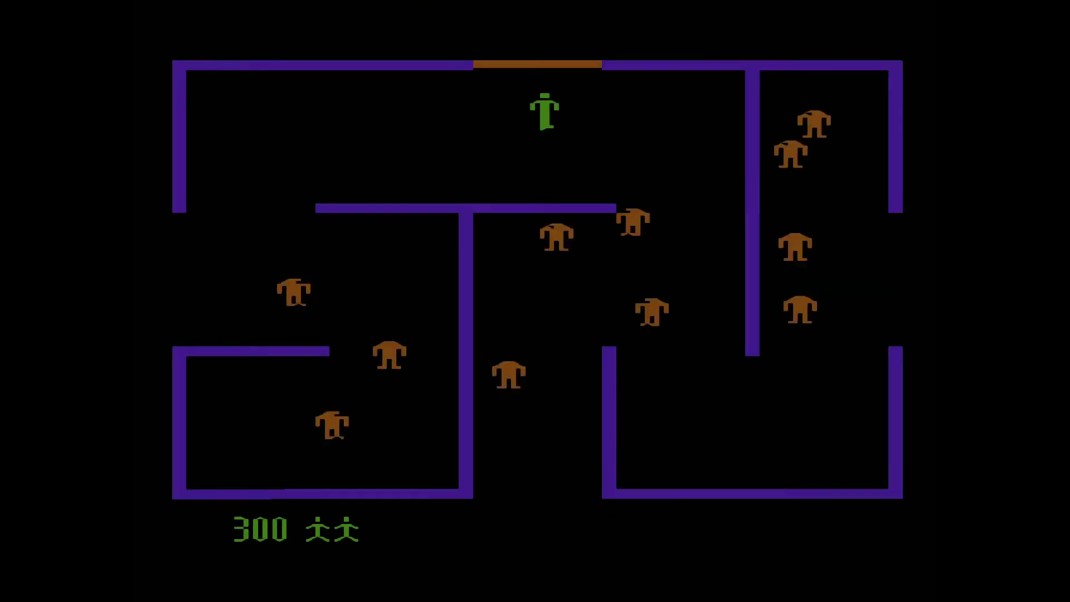
{"action": "key", "text": "Down"}
{"action": "key", "text": "Left"}
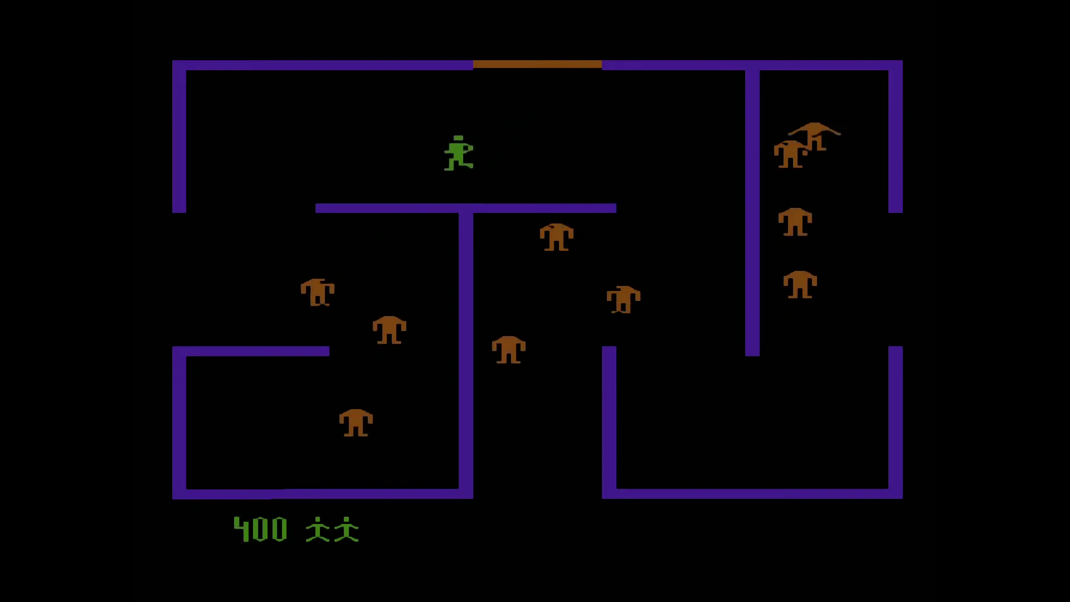
{"action": "key", "text": "Left"}
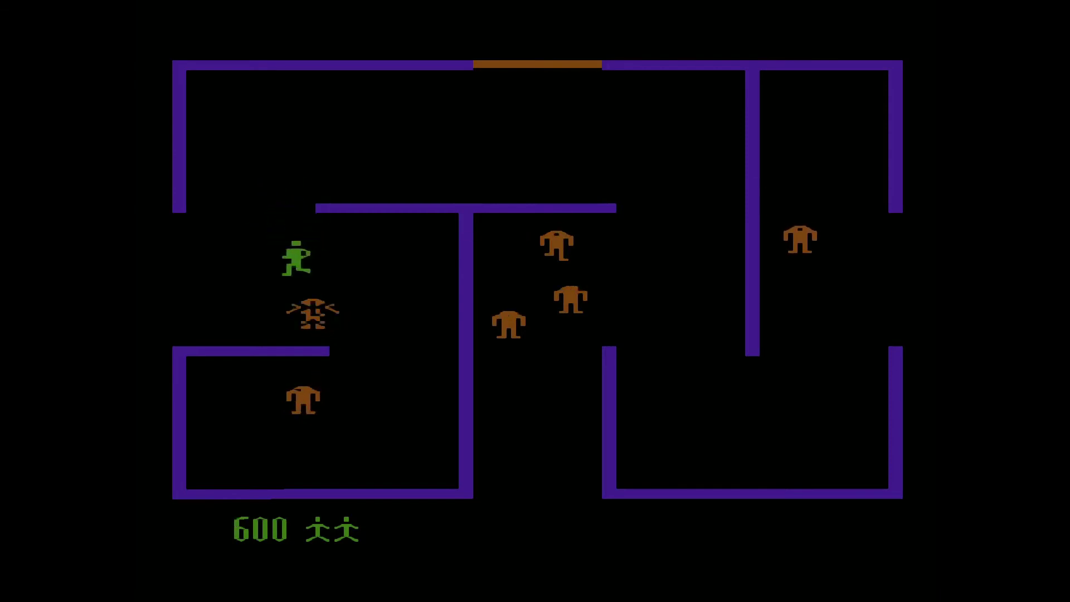
{"action": "key", "text": "Left"}
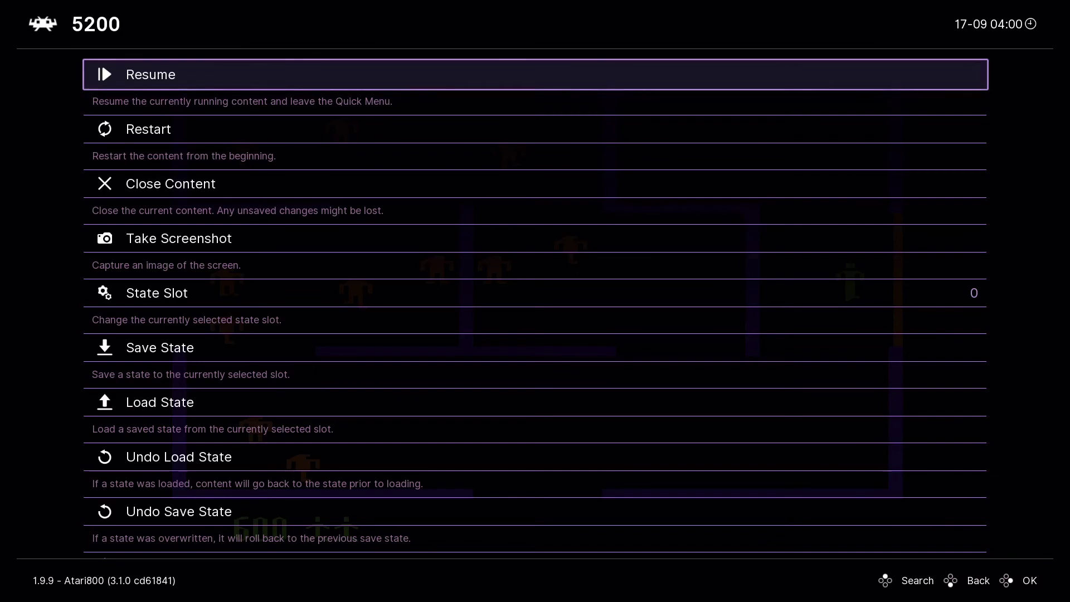
Close the running BerZerk content and go back to the 5200 playlist
{"action": "key", "text": "Down"}
{"action": "key", "text": "Down"}
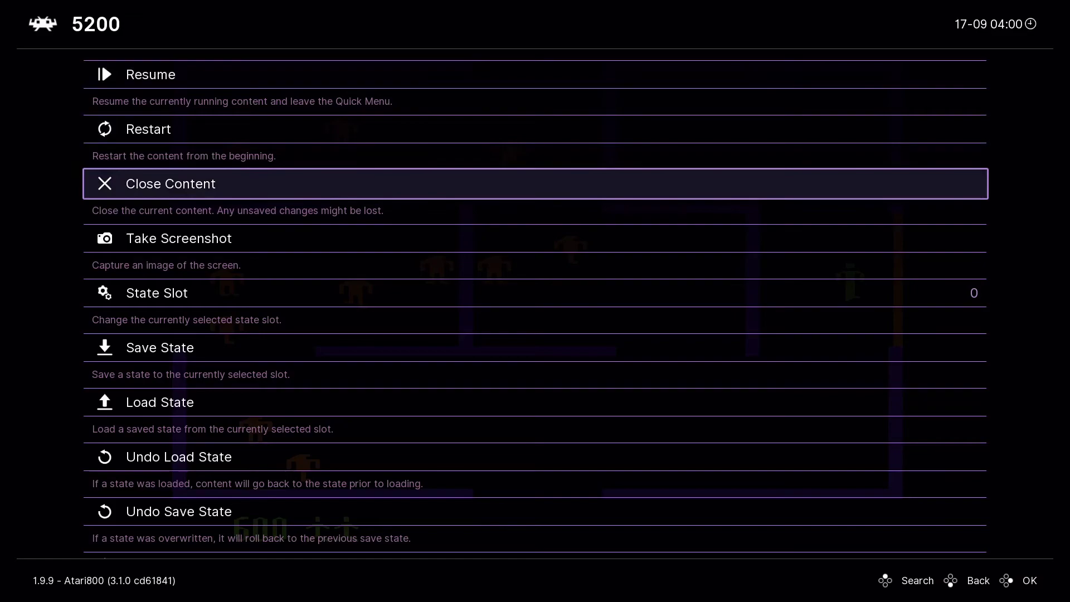
{"action": "key", "text": "Return"}
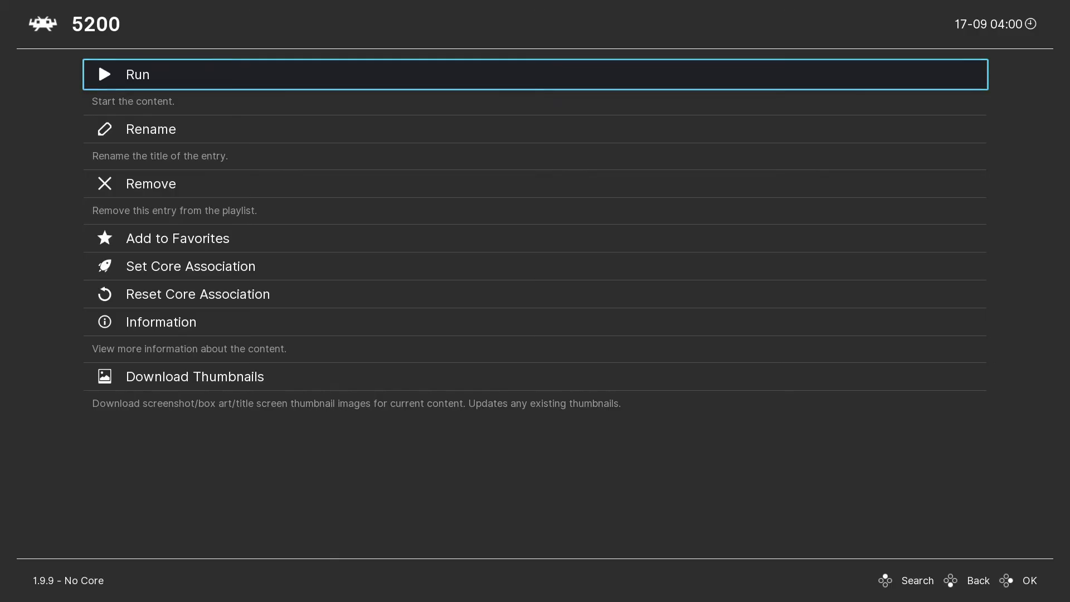
{"action": "key", "text": "BackSpace"}
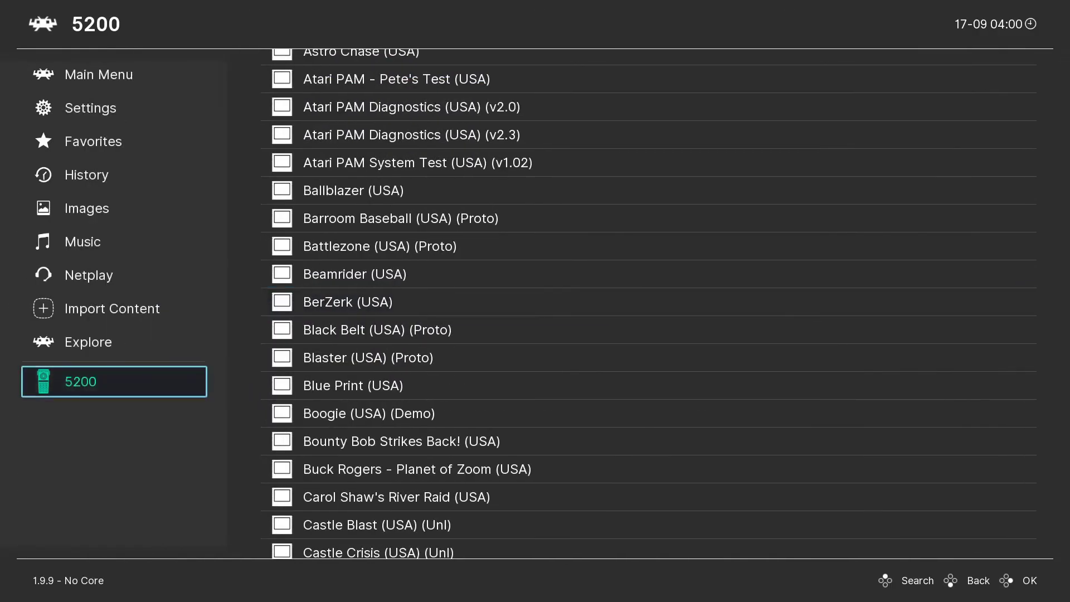
Find Pac-Man (USA) in the 5200 playlist, run it and start a game
{"action": "key", "text": "Right"}
{"action": "key", "text": "Down"}
{"action": "key", "text": "Down"}
{"action": "key", "text": "Down"}
{"action": "key", "text": "Down"}
{"action": "key", "text": "Down"}
{"action": "key", "text": "Down"}
{"action": "key", "text": "Down"}
{"action": "key", "text": "Down"}
{"action": "key", "text": "Down"}
{"action": "key", "text": "Down"}
{"action": "key", "text": "Down"}
{"action": "key", "text": "Down"}
{"action": "key", "text": "Down"}
{"action": "key", "text": "Down"}
{"action": "key", "text": "Down"}
{"action": "key", "text": "Down"}
{"action": "key", "text": "Down"}
{"action": "key", "text": "Down"}
{"action": "key", "text": "Down"}
{"action": "key", "text": "Down"}
{"action": "key", "text": "Down"}
{"action": "key", "text": "Down"}
{"action": "key", "text": "Down"}
{"action": "key", "text": "Down"}
{"action": "key", "text": "Down"}
{"action": "key", "text": "Down"}
{"action": "key", "text": "Down"}
{"action": "key", "text": "Down"}
{"action": "key", "text": "Down"}
{"action": "key", "text": "Down"}
{"action": "key", "text": "Down"}
{"action": "key", "text": "Down"}
{"action": "key", "text": "Down"}
{"action": "key", "text": "Down"}
{"action": "key", "text": "Down"}
{"action": "key", "text": "Down"}
{"action": "key", "text": "Down"}
{"action": "key", "text": "Down"}
{"action": "key", "text": "Down"}
{"action": "key", "text": "Down"}
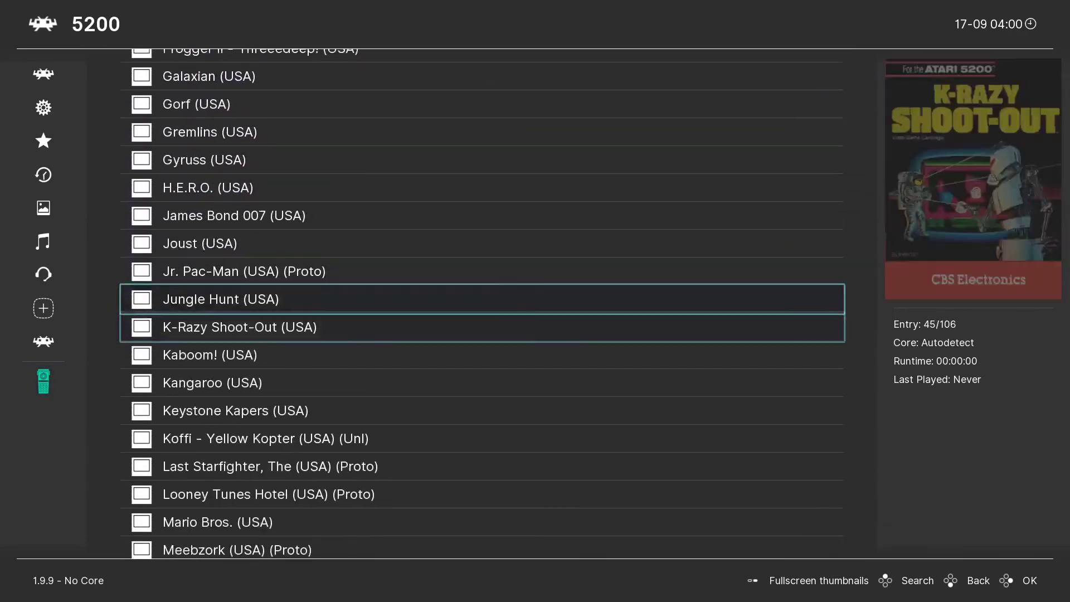
{"action": "key", "text": "Down"}
{"action": "key", "text": "Down"}
{"action": "key", "text": "Down"}
{"action": "key", "text": "Down"}
{"action": "key", "text": "Down"}
{"action": "key", "text": "Down"}
{"action": "key", "text": "Down"}
{"action": "key", "text": "Down"}
{"action": "key", "text": "Down"}
{"action": "key", "text": "Down"}
{"action": "key", "text": "Down"}
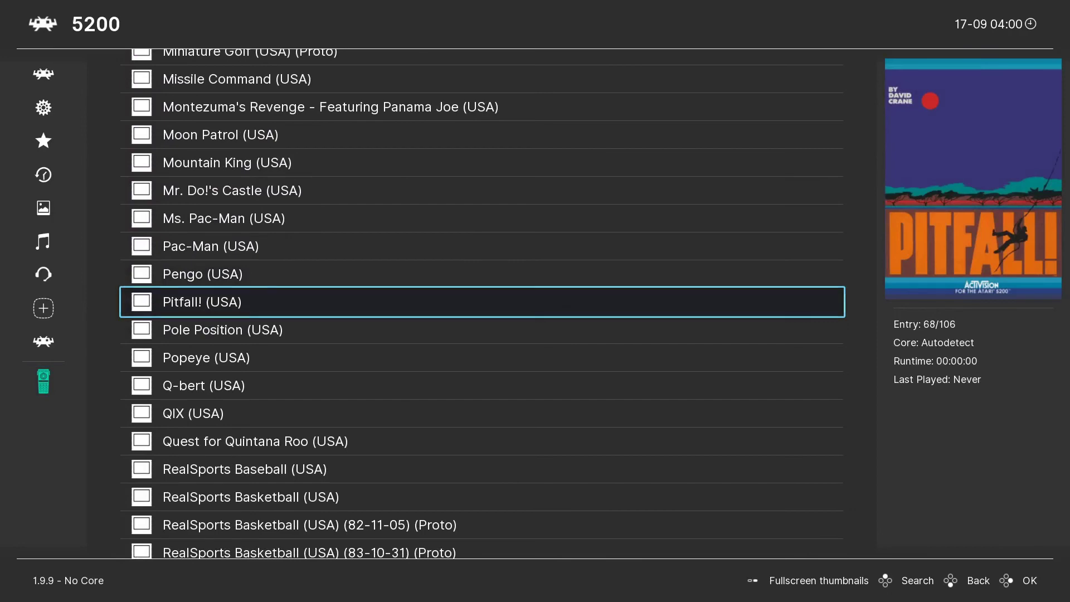
{"action": "key", "text": "Up"}
{"action": "key", "text": "Up"}
{"action": "key", "text": "Return"}
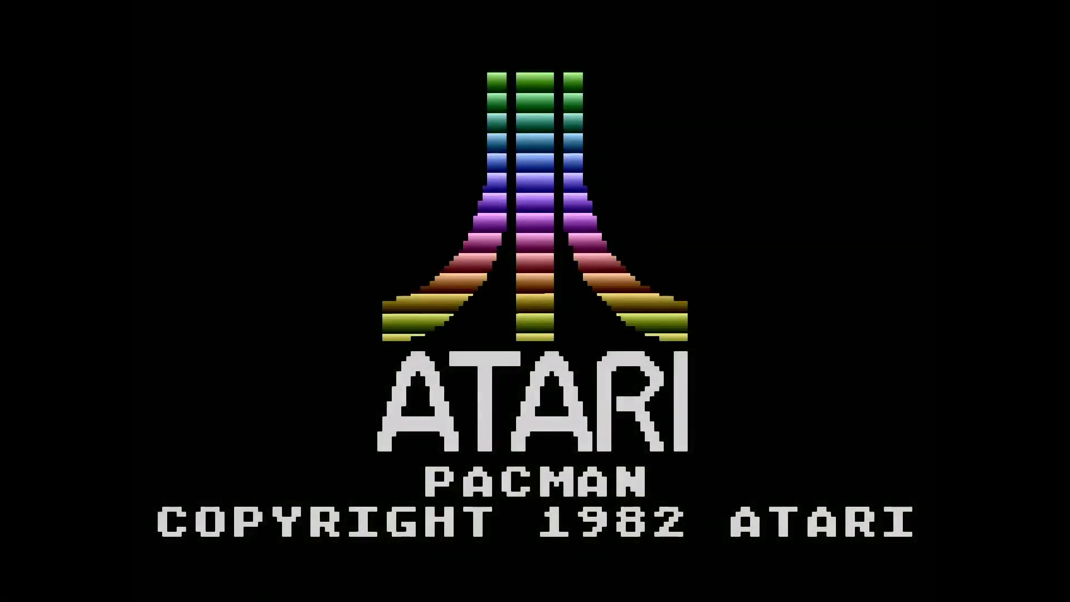
{"action": "key", "text": "Return"}
{"action": "key", "text": "Return"}
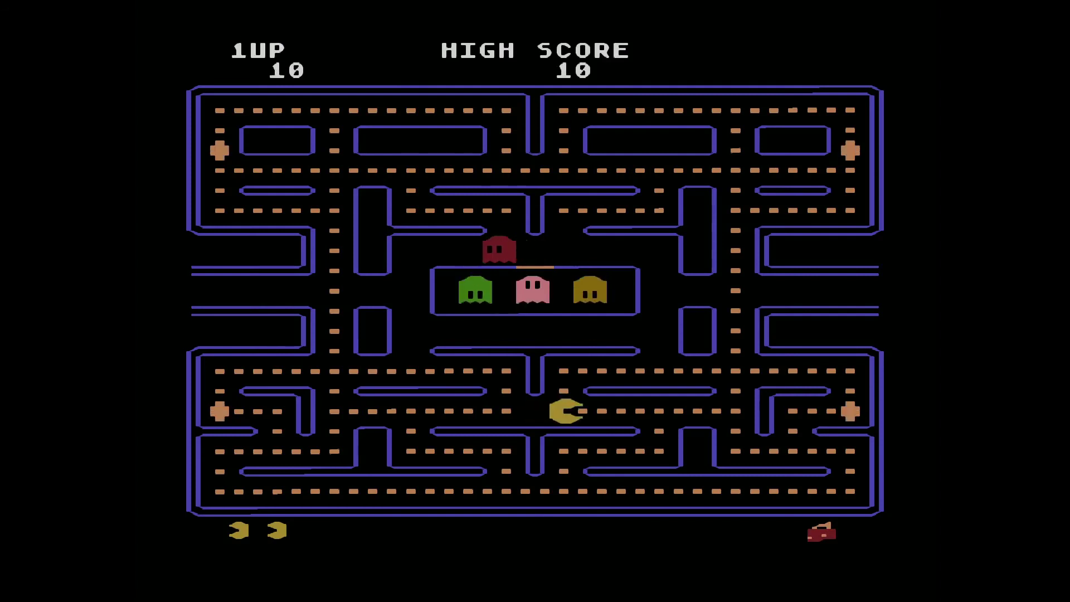
{"action": "key", "text": "Down"}
{"action": "key", "text": "Right"}
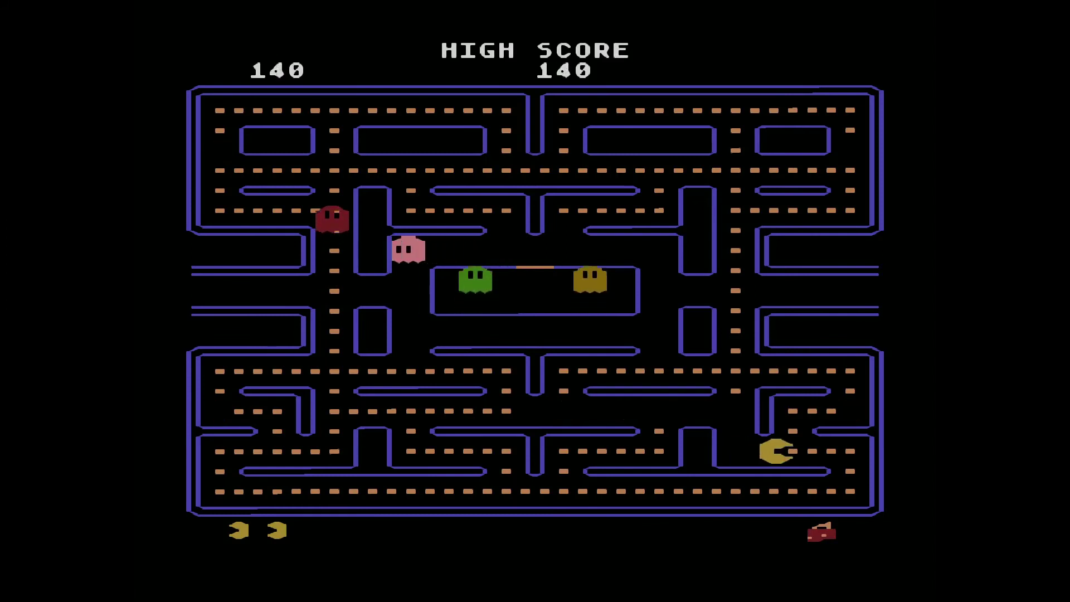
{"action": "key", "text": "Left"}
{"action": "key", "text": "Up"}
{"action": "key", "text": "Right"}
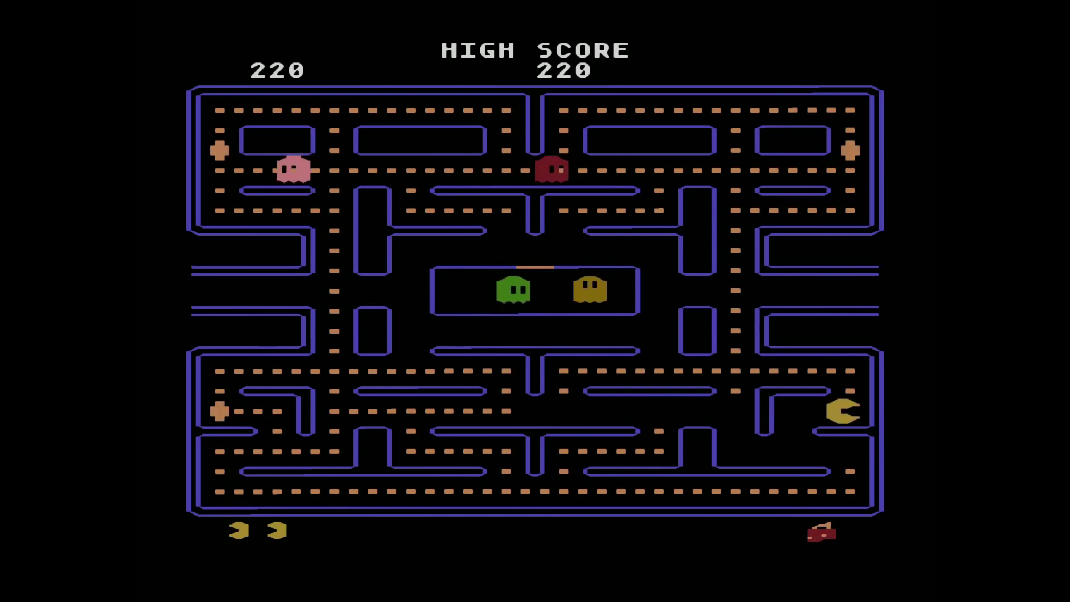
{"action": "key", "text": "Left"}
{"action": "key", "text": "Down"}
{"action": "key", "text": "Up"}
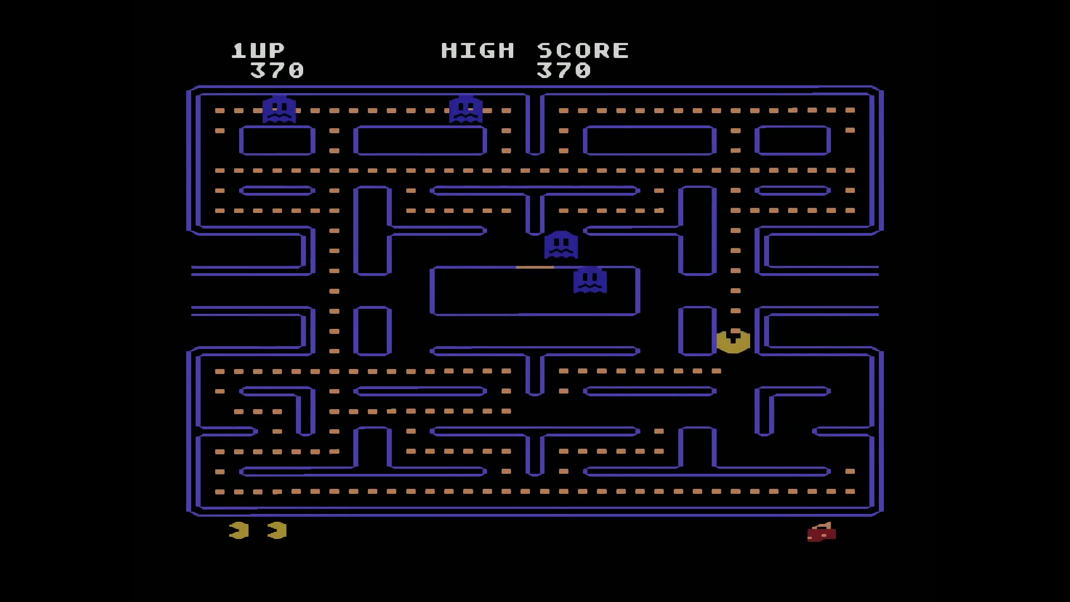
{"action": "key", "text": "Right"}
{"action": "key", "text": "Up"}
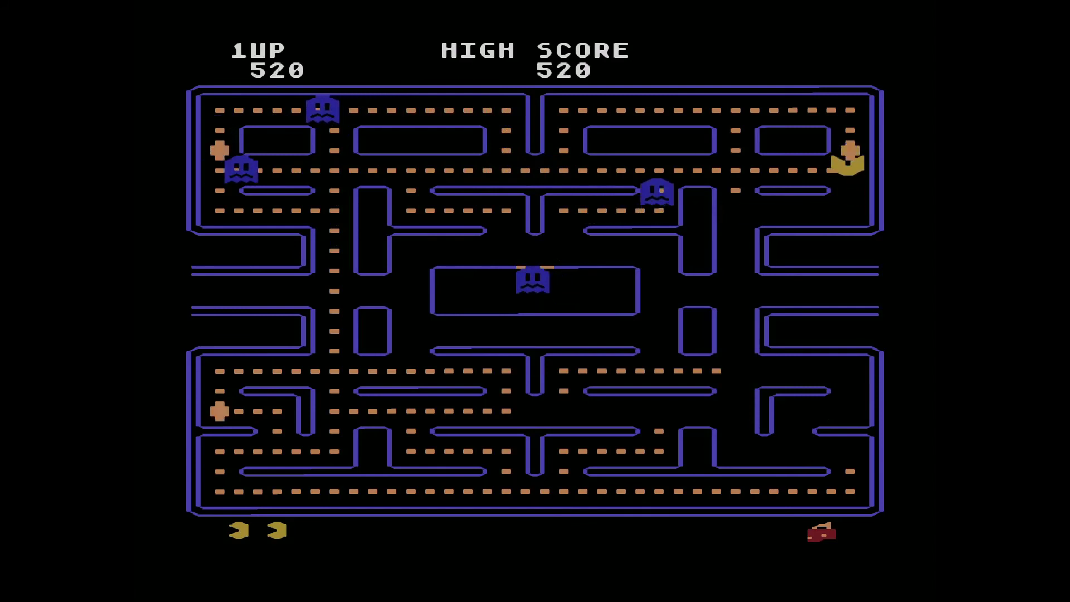
{"action": "key", "text": "Left"}
{"action": "key", "text": "Down"}
{"action": "key", "text": "Right"}
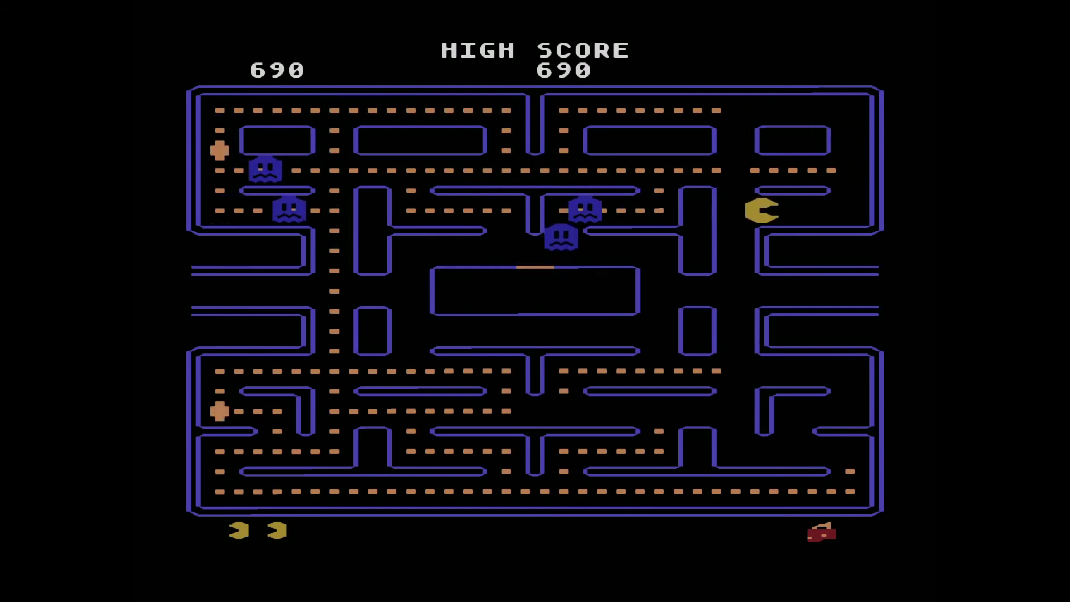
{"action": "key", "text": "Up"}
{"action": "key", "text": "Left"}
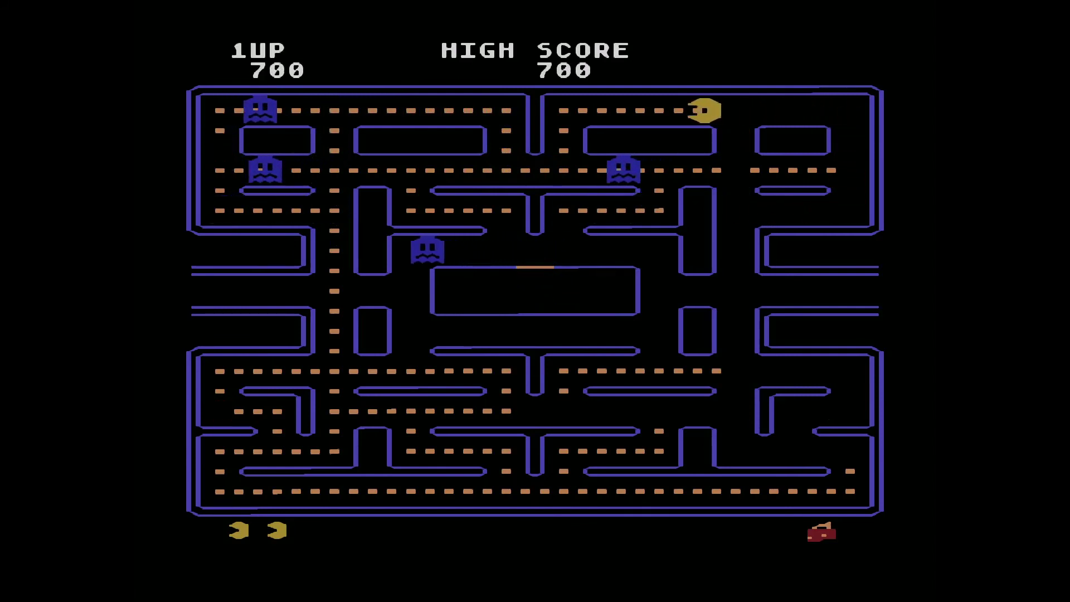
{"action": "key", "text": "Down"}
{"action": "key", "text": "Left"}
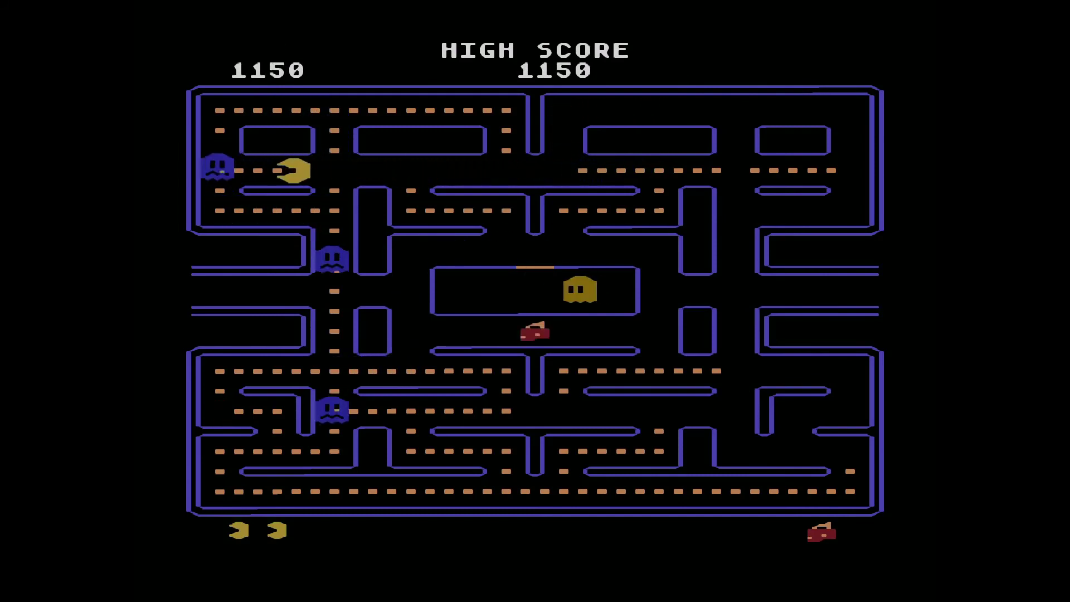
{"action": "key", "text": "Up"}
{"action": "key", "text": "Right"}
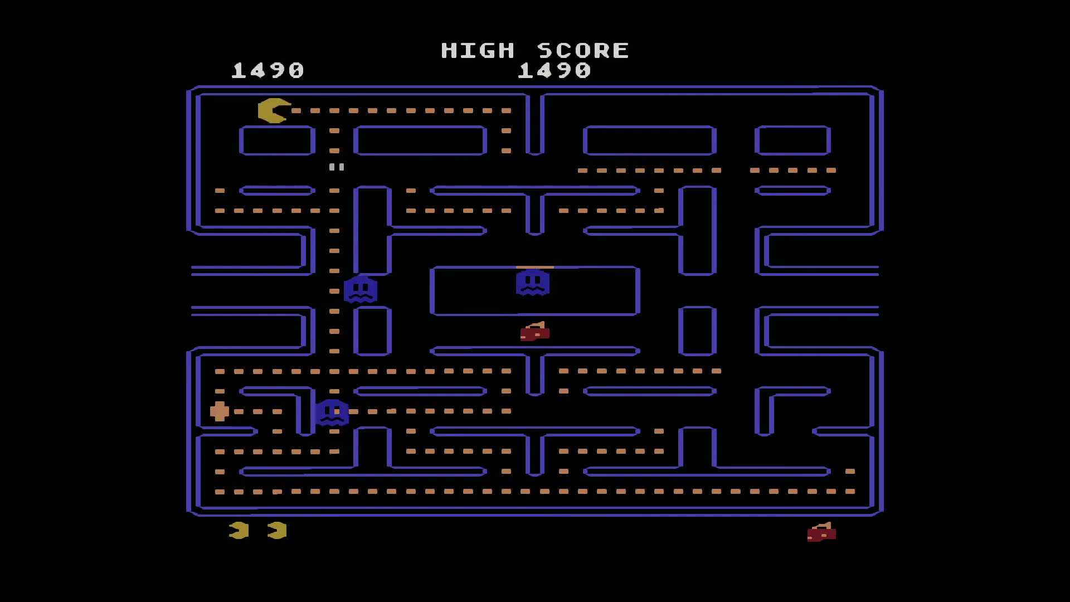
{"action": "key", "text": "Down"}
{"action": "key", "text": "Right"}
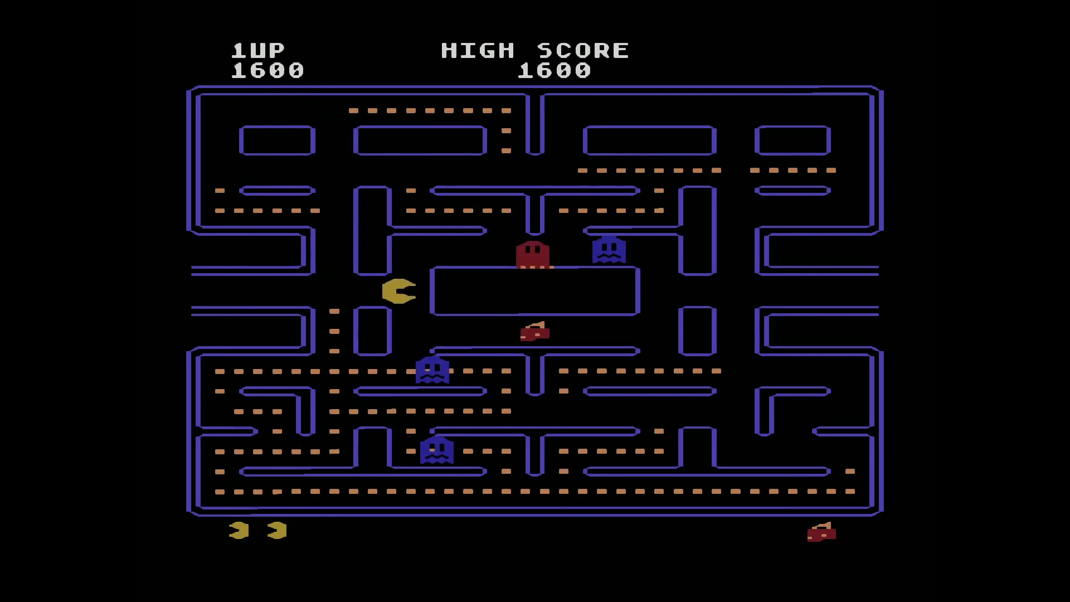
{"action": "key", "text": "Down"}
{"action": "key", "text": "Right"}
{"action": "key", "text": "Down"}
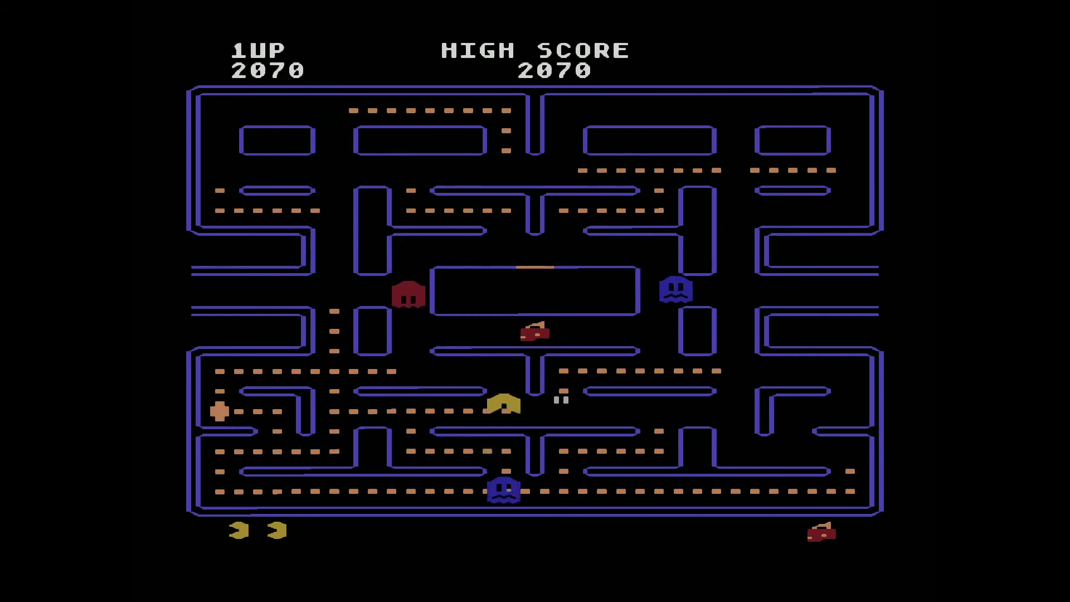
{"action": "key", "text": "Right"}
Close the running Pac-Man content and go back into the 5200 playlist
{"action": "key", "text": "F1"}
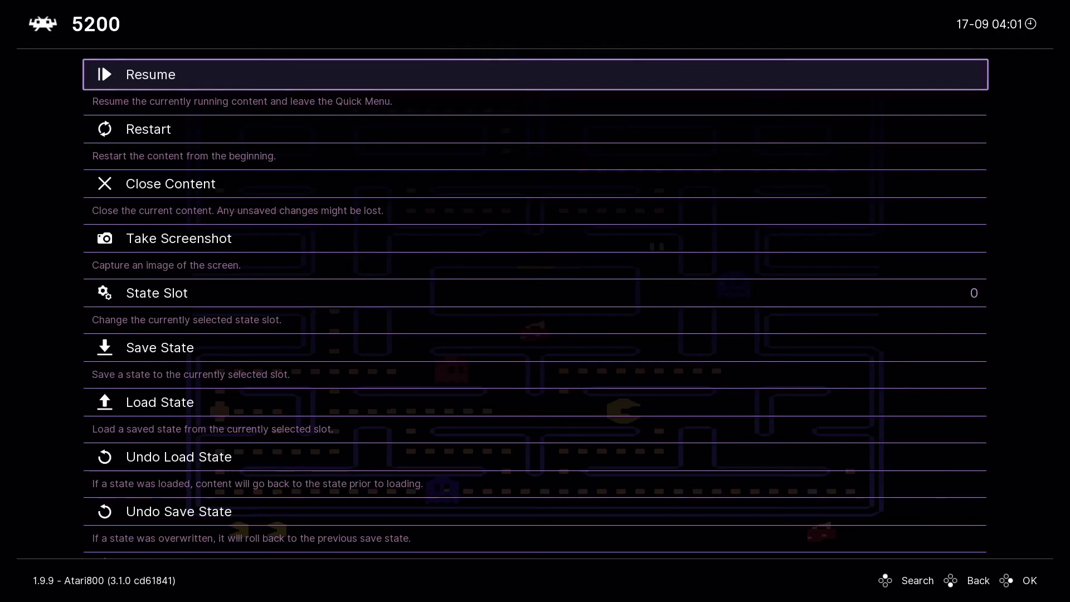
{"action": "key", "text": "Down"}
{"action": "key", "text": "Down"}
{"action": "key", "text": "Return"}
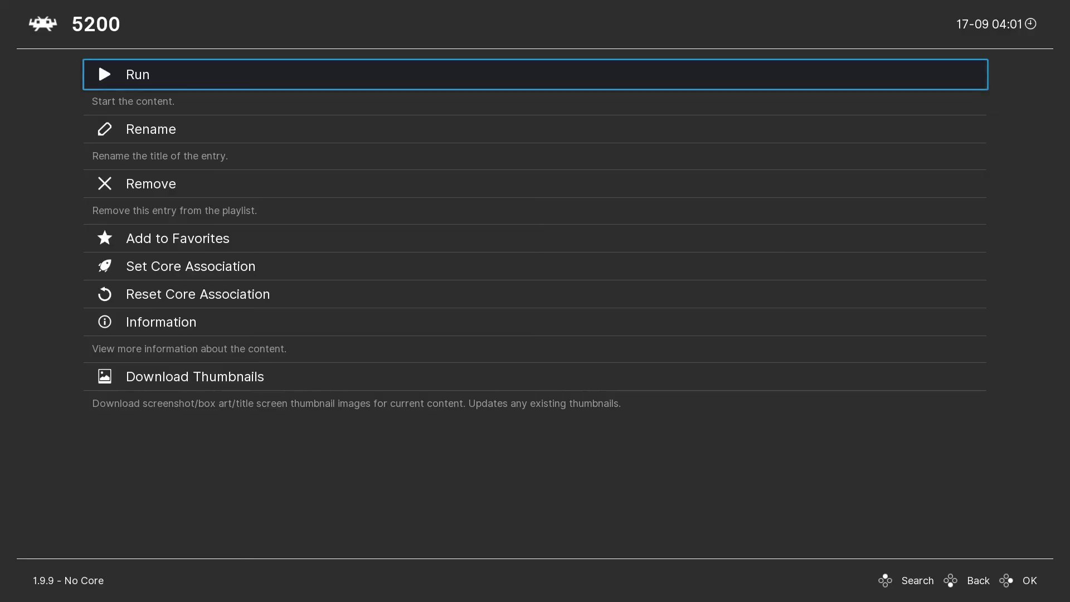
{"action": "key", "text": "BackSpace"}
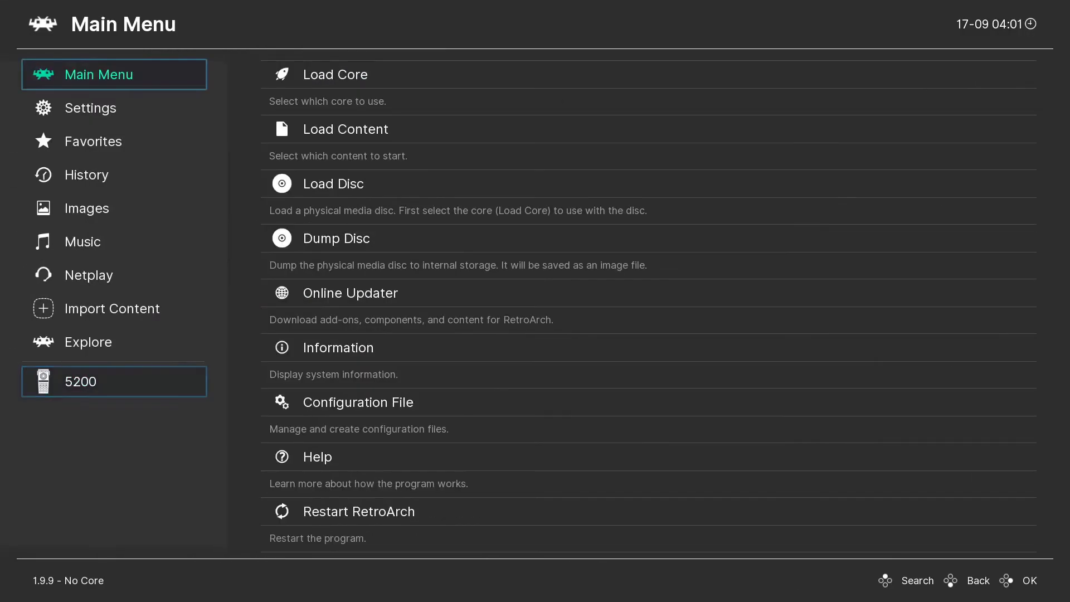
{"action": "key", "text": "Up"}
{"action": "key", "text": "Right"}
{"action": "key", "text": "Down"}
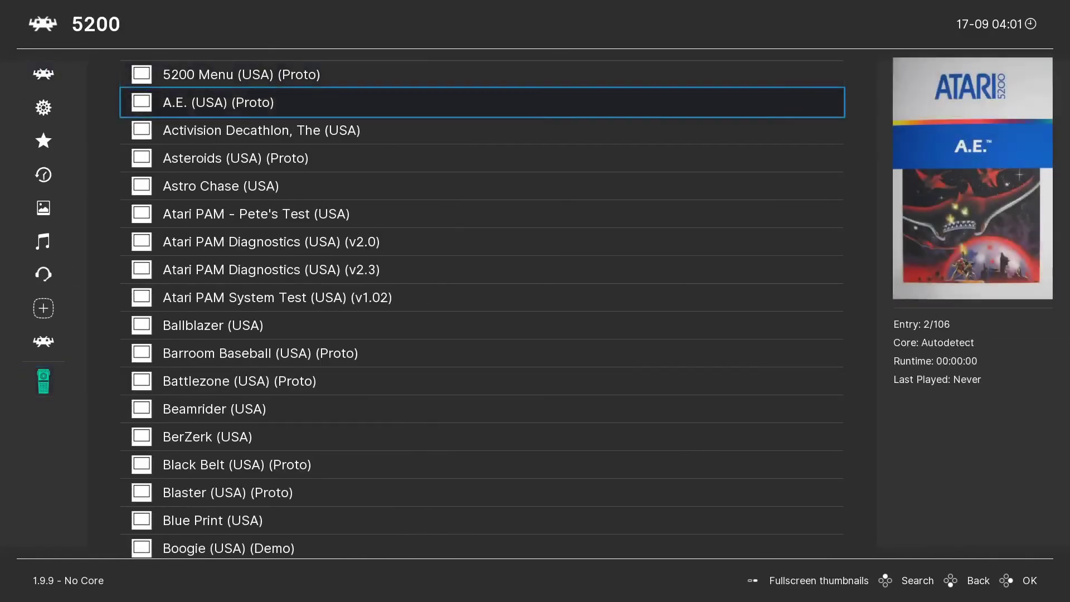
Find Robotron 2084 (USA) in the 5200 playlist and open its entry
{"action": "key", "text": "Up"}
{"action": "key", "text": "Up"}
{"action": "key", "text": "Up"}
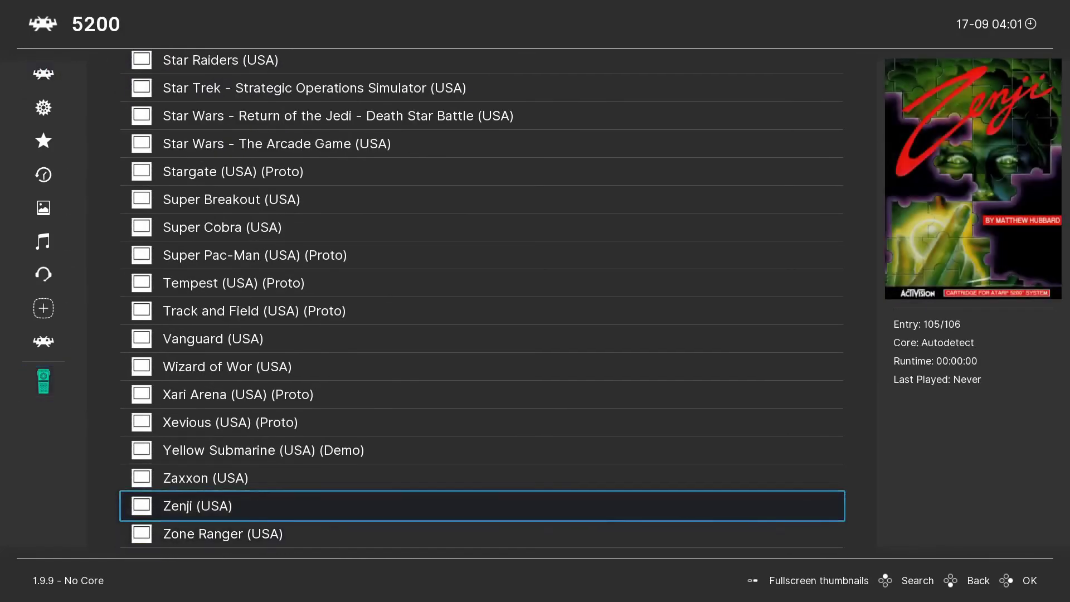
{"action": "key", "text": "Up"}
{"action": "key", "text": "Up"}
{"action": "key", "text": "Up"}
{"action": "key", "text": "Up"}
{"action": "key", "text": "Up"}
{"action": "key", "text": "Up"}
{"action": "key", "text": "Up"}
{"action": "key", "text": "Up"}
{"action": "key", "text": "Up"}
{"action": "key", "text": "Up"}
{"action": "key", "text": "Up"}
{"action": "key", "text": "Up"}
{"action": "key", "text": "Up"}
{"action": "key", "text": "Up"}
{"action": "key", "text": "Up"}
{"action": "key", "text": "Up"}
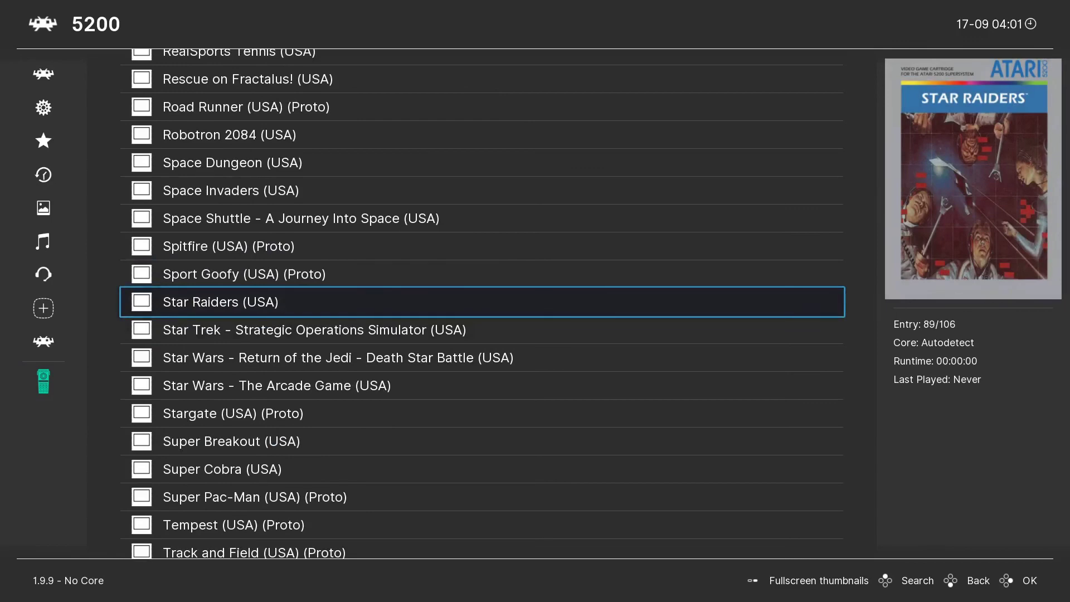
{"action": "key", "text": "Up"}
{"action": "key", "text": "Up"}
{"action": "key", "text": "Up"}
{"action": "key", "text": "Up"}
{"action": "key", "text": "Up"}
{"action": "key", "text": "Up"}
{"action": "key", "text": "Up"}
{"action": "key", "text": "Down"}
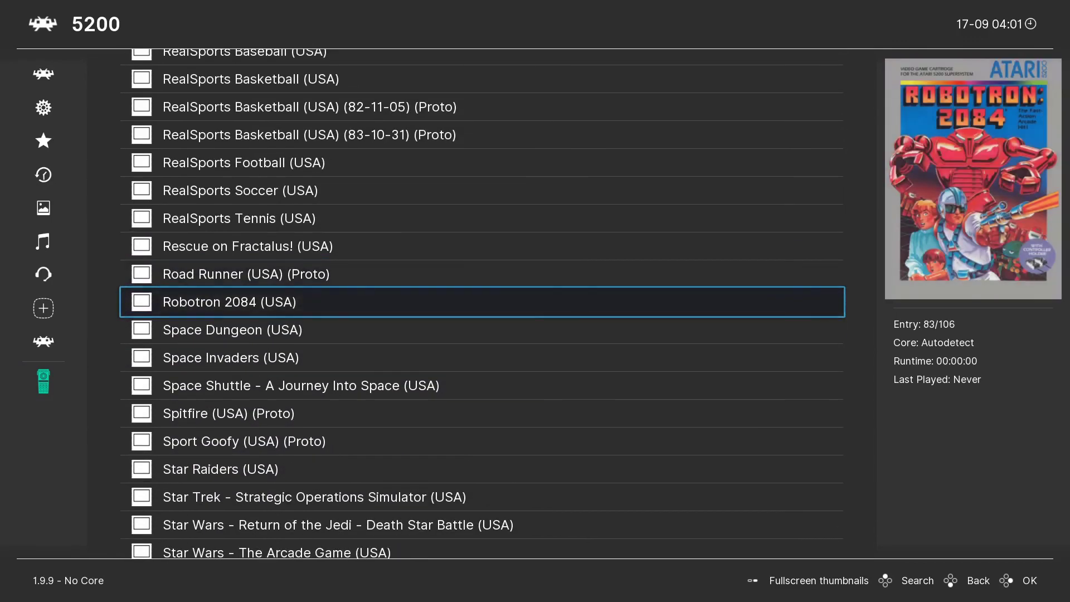
{"action": "key", "text": "Return"}
Associate Robotron 2084 with the Atari - 5200 (Atari800) core and run it
{"action": "key", "text": "Down"}
{"action": "key", "text": "Down"}
{"action": "key", "text": "Down"}
{"action": "key", "text": "Down"}
{"action": "key", "text": "Return"}
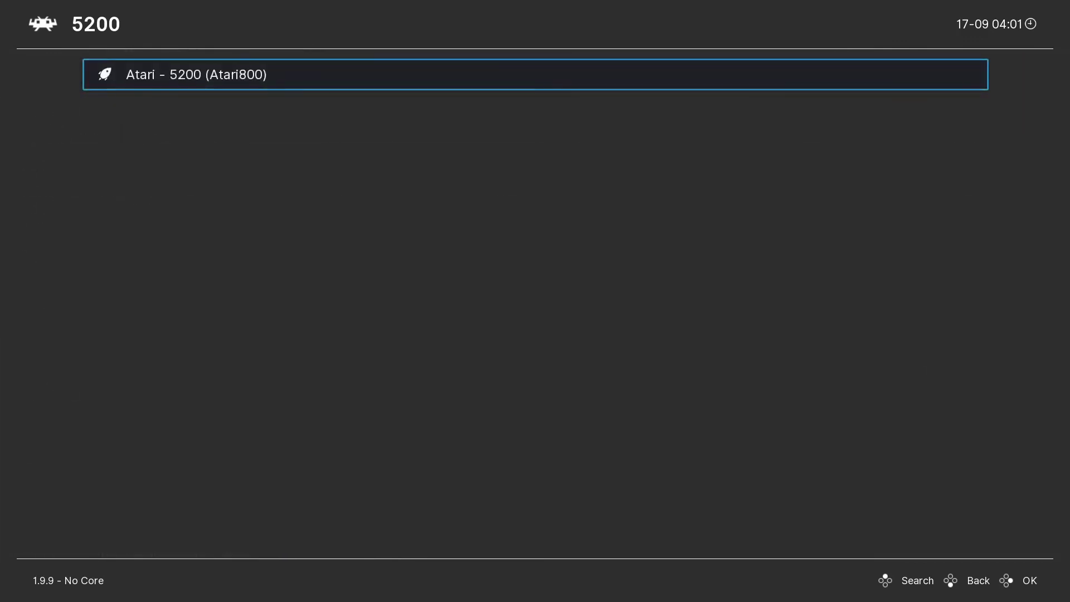
{"action": "key", "text": "Return"}
{"action": "key", "text": "Return"}
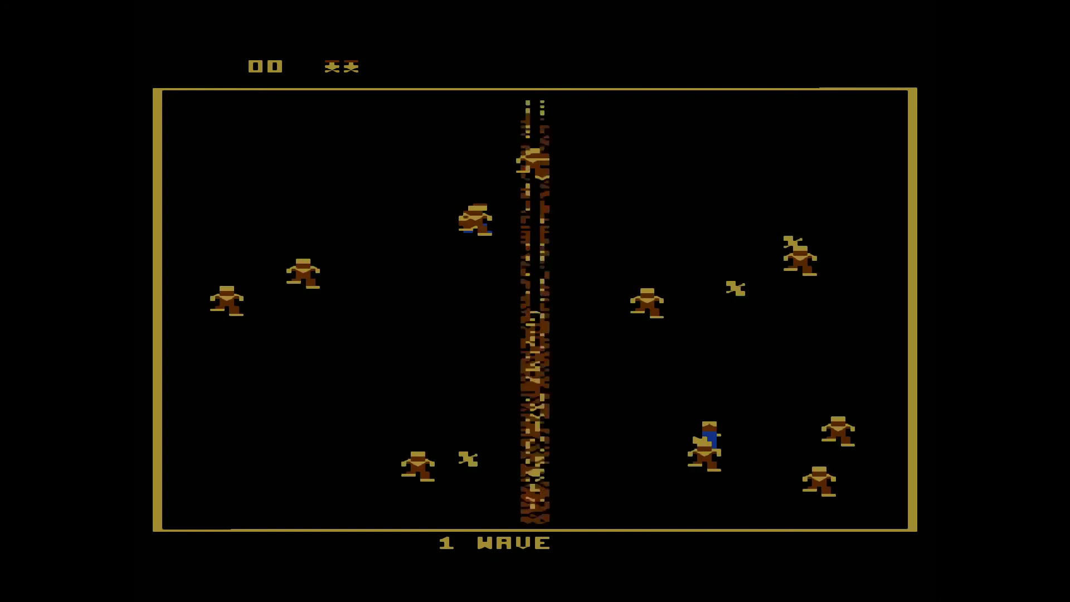
{"action": "key", "text": "Down"}
{"action": "key", "text": "Down"}
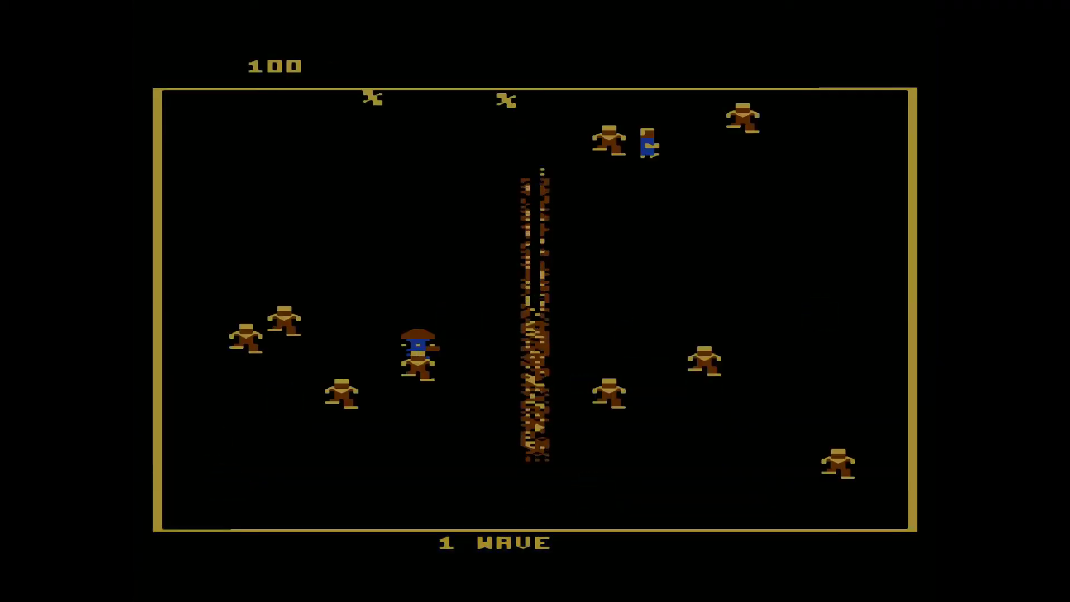
{"action": "key", "text": "Up"}
{"action": "key", "text": "Up"}
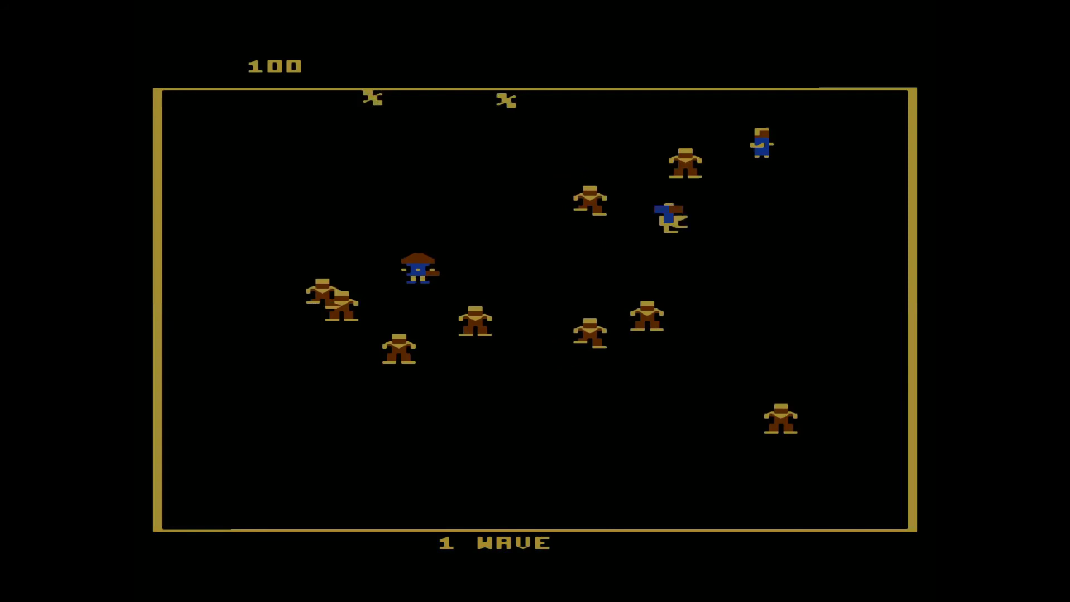
{"action": "key", "text": "Up"}
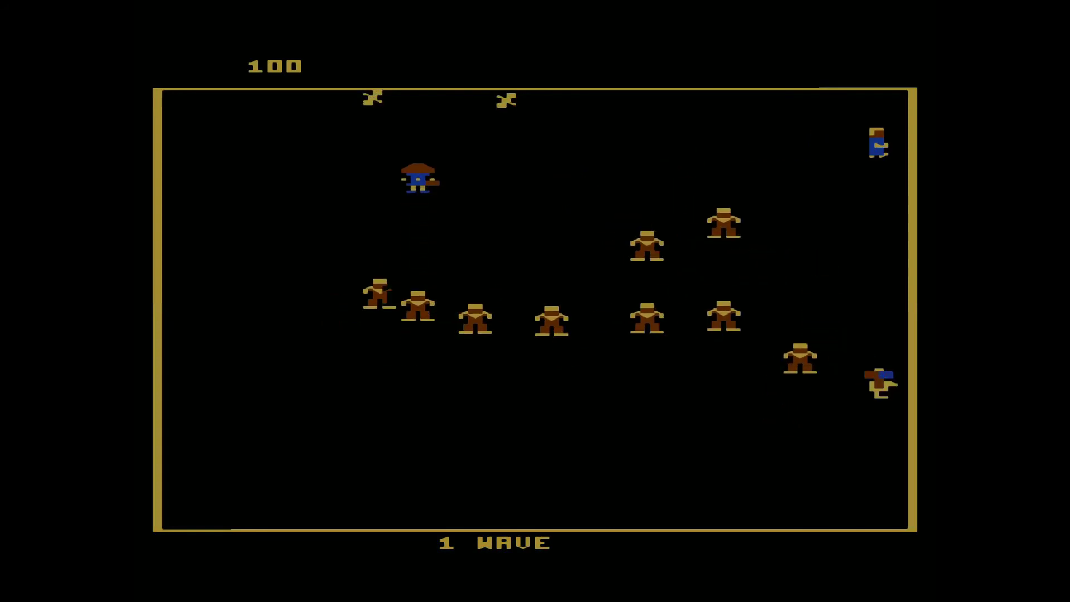
{"action": "key", "text": "Left"}
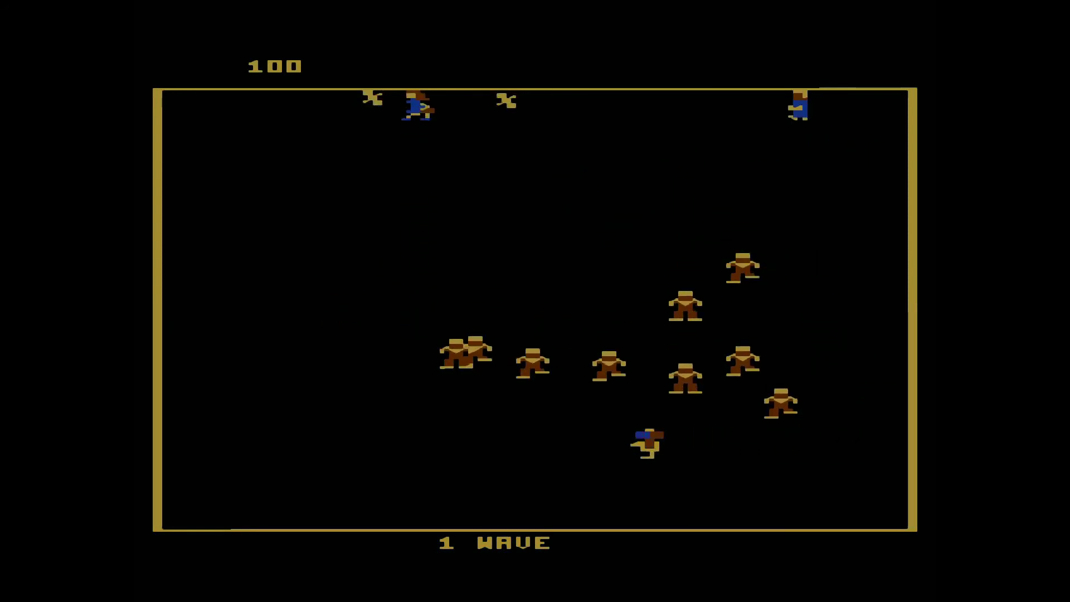
{"action": "key", "text": "Left"}
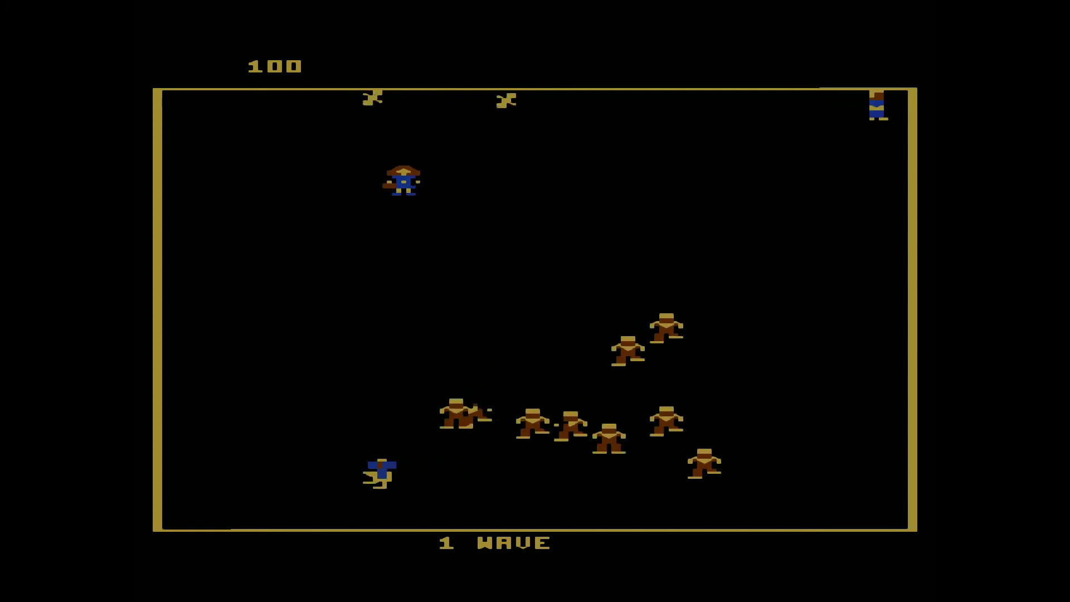
{"action": "key", "text": "Up"}
{"action": "key", "text": "Up"}
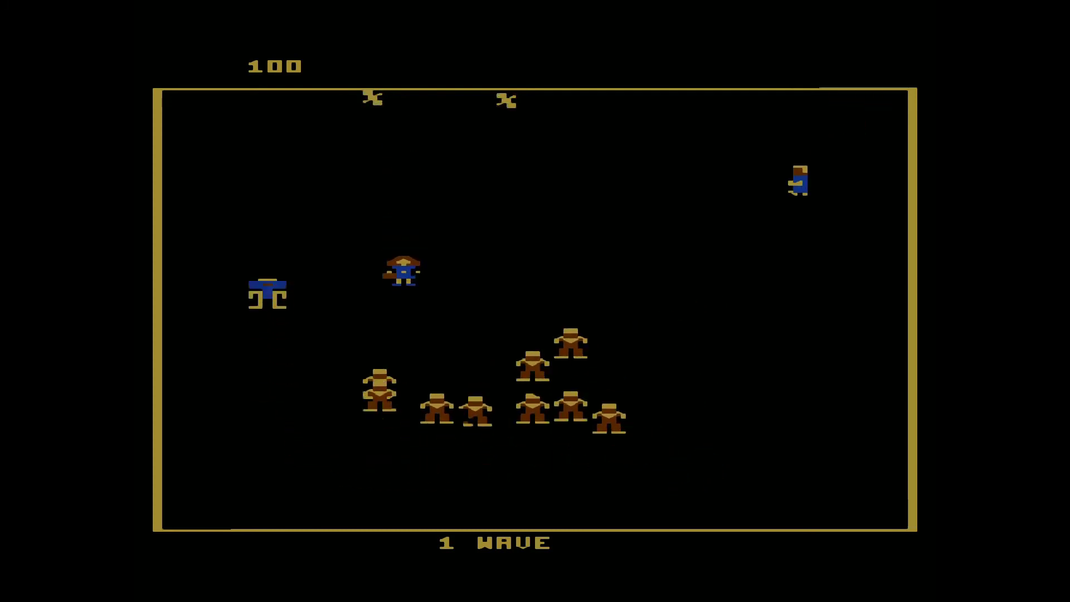
{"action": "key", "text": "Right"}
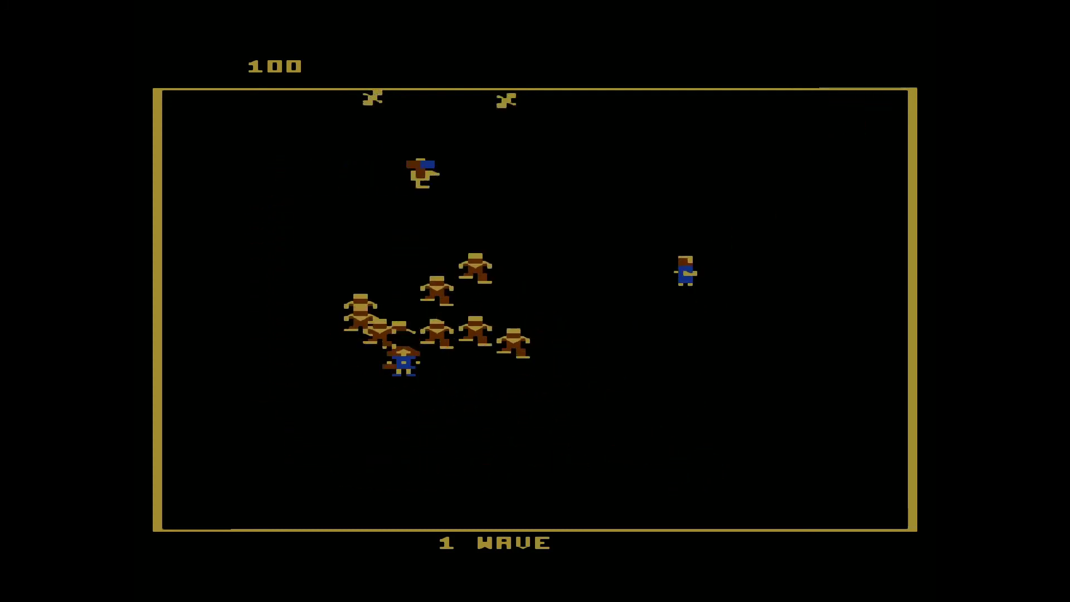
{"action": "key", "text": "Right"}
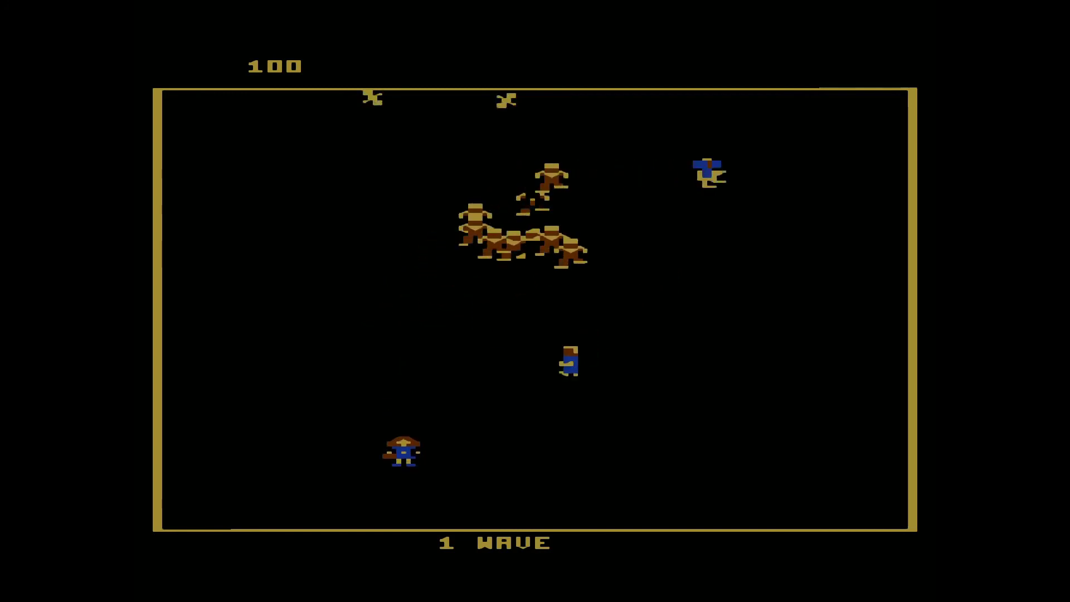
{"action": "key", "text": "Down"}
{"action": "key", "text": "Down"}
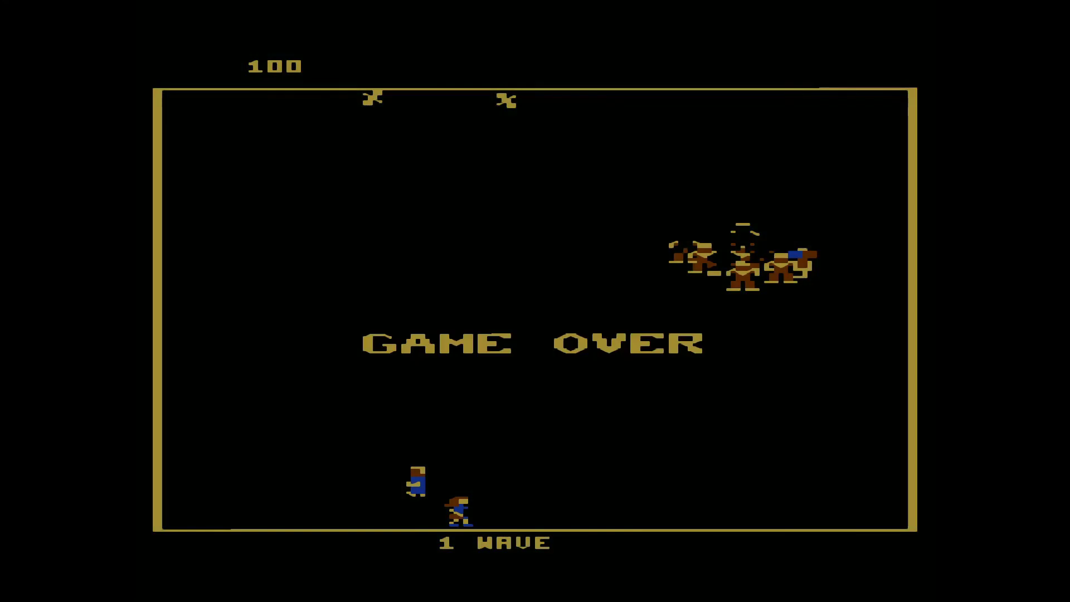
Close the running Robotron 2084 content and go back to the 5200 playlist
{"action": "key", "text": "F1"}
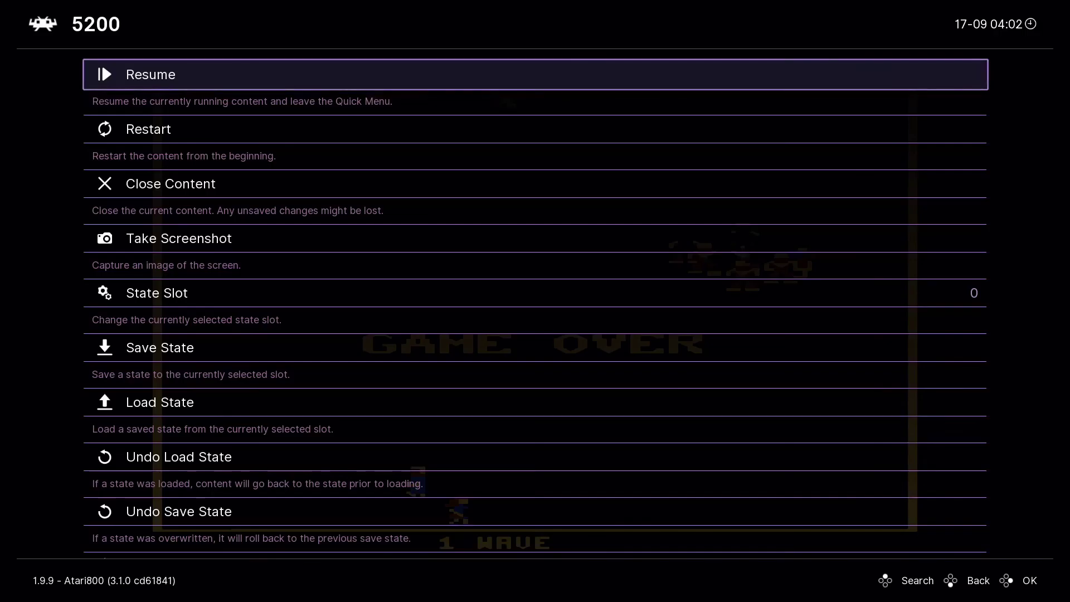
{"action": "key", "text": "Down"}
{"action": "key", "text": "Down"}
{"action": "key", "text": "Return"}
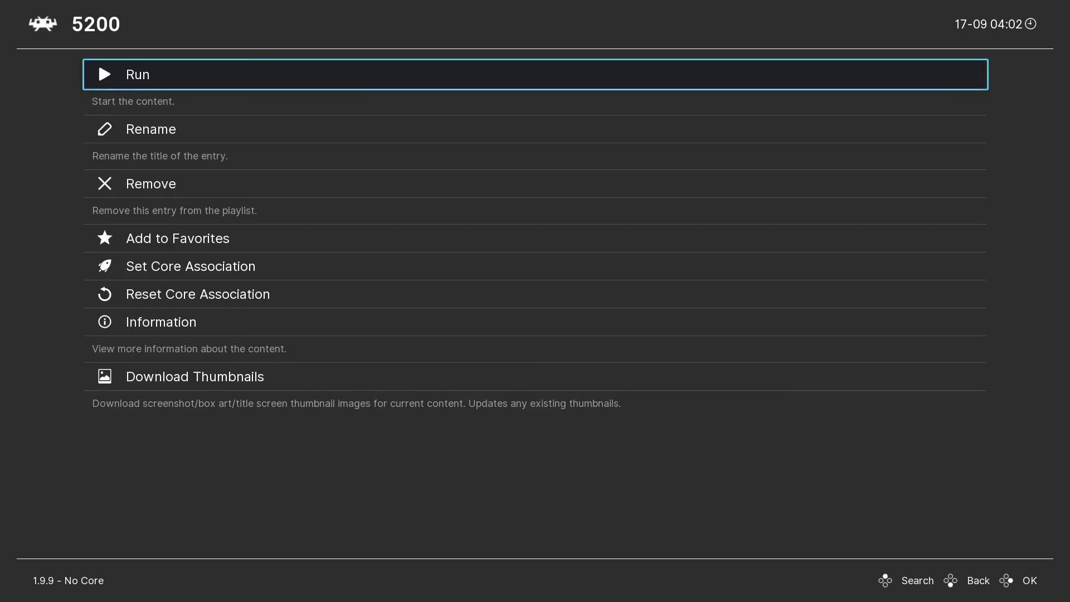
{"action": "key", "text": "BackSpace"}
Find QIX (USA) in the 5200 playlist and open its entry
{"action": "key", "text": "Up"}
{"action": "key", "text": "Up"}
{"action": "key", "text": "Up"}
{"action": "key", "text": "Up"}
{"action": "key", "text": "Up"}
{"action": "key", "text": "Up"}
{"action": "key", "text": "Up"}
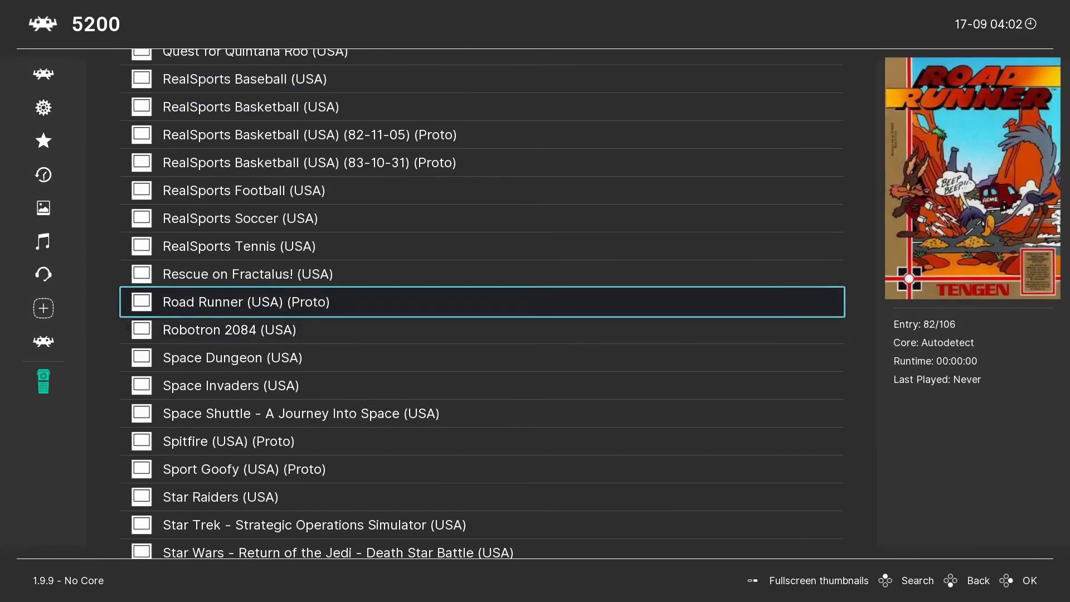
{"action": "key", "text": "Up"}
{"action": "key", "text": "Up"}
{"action": "key", "text": "Up"}
{"action": "key", "text": "Up"}
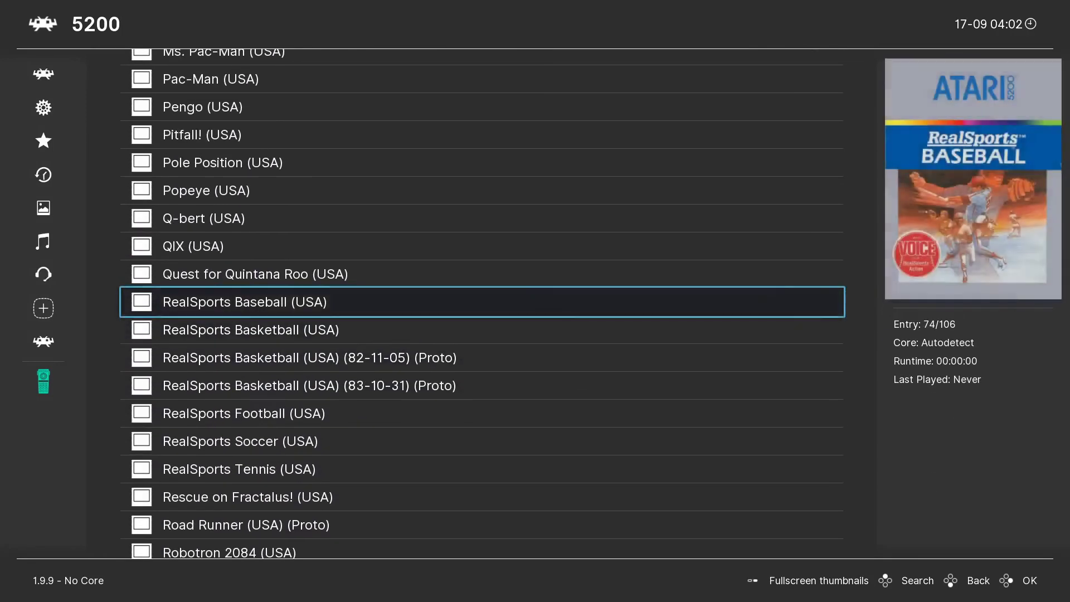
{"action": "key", "text": "Return"}
Associate QIX with the Atari - 5200 (Atari800) core, then run it and start a game
{"action": "key", "text": "Down"}
{"action": "key", "text": "Down"}
{"action": "key", "text": "Down"}
{"action": "key", "text": "Down"}
{"action": "key", "text": "Return"}
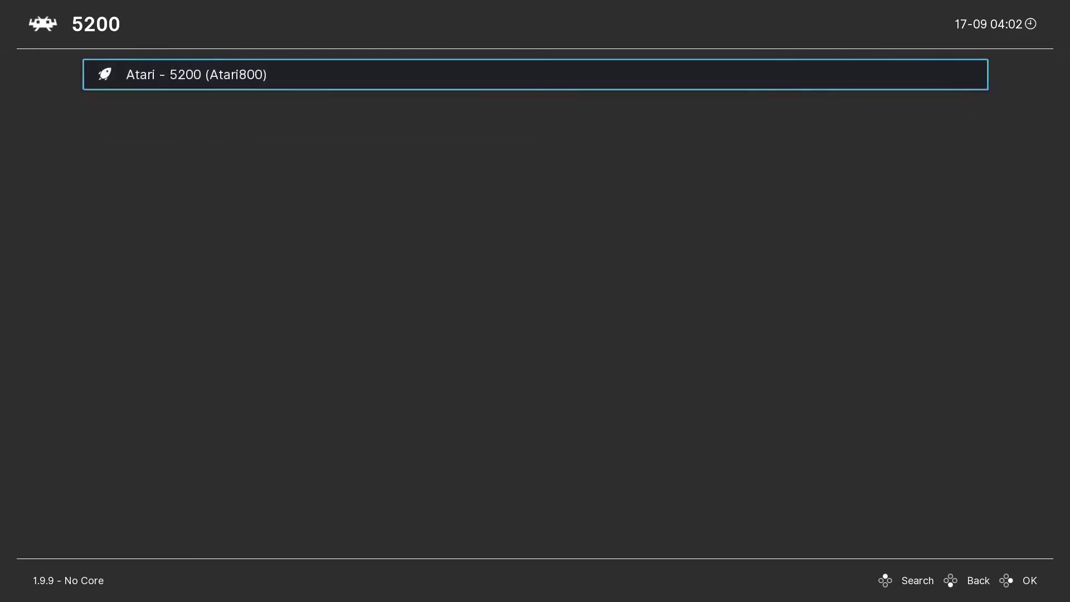
{"action": "key", "text": "Return"}
{"action": "key", "text": "Return"}
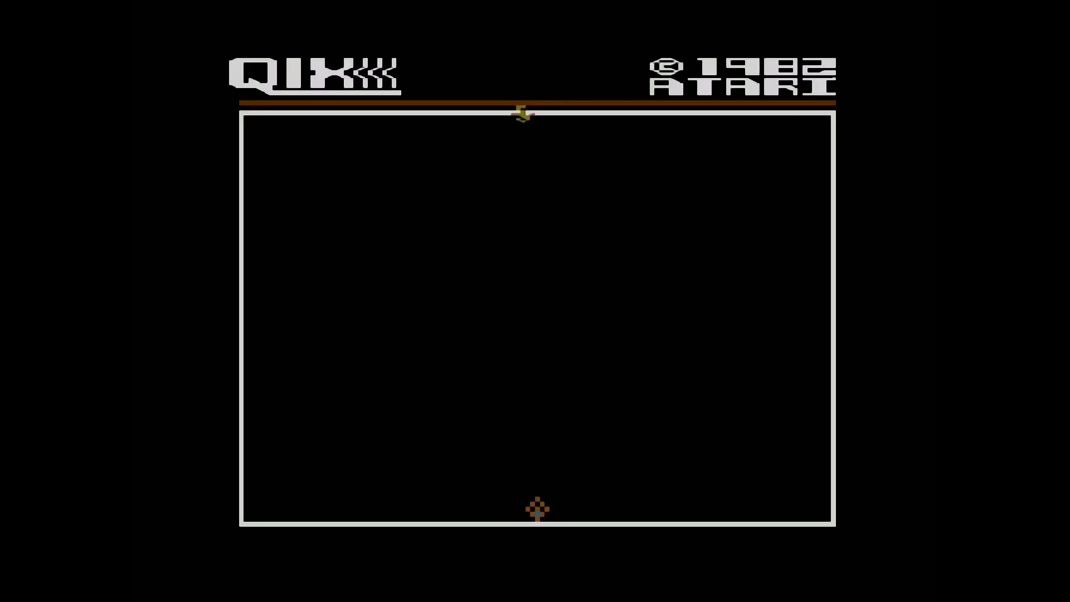
{"action": "key", "text": "Return"}
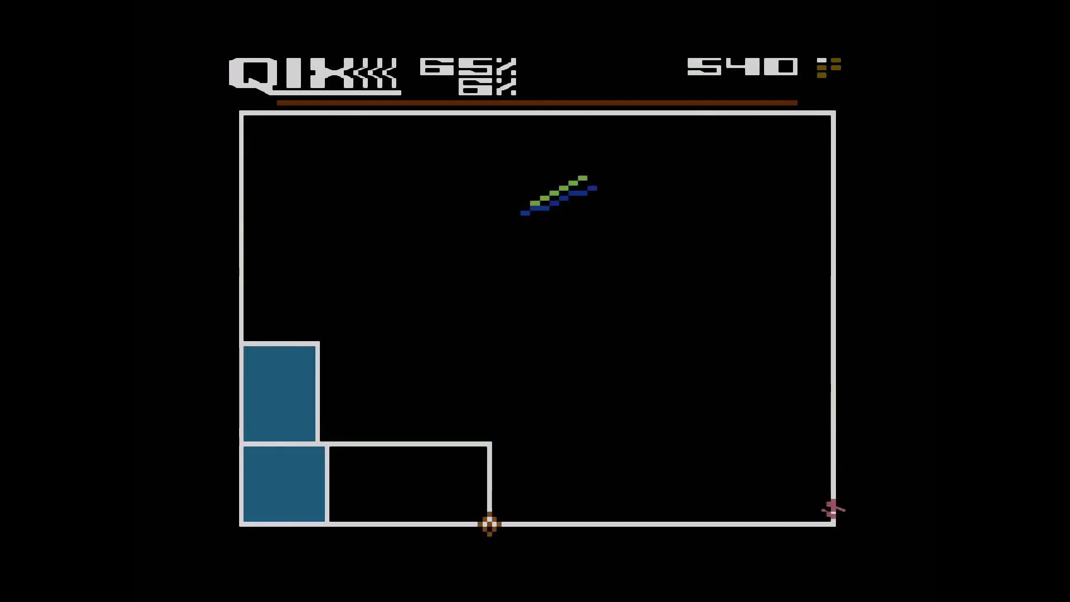
{"action": "key", "text": "Right"}
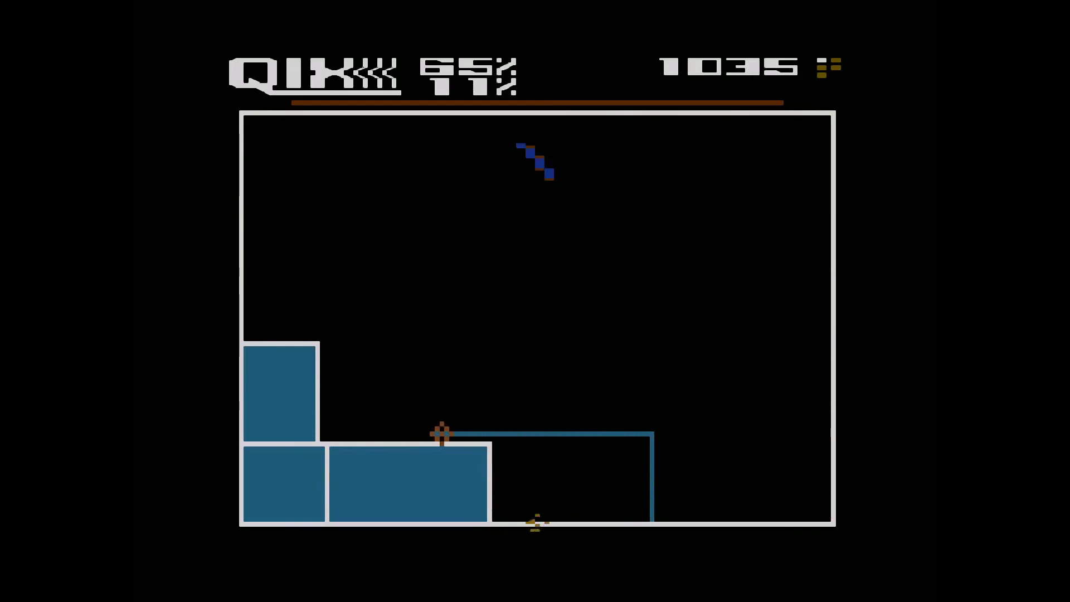
{"action": "key", "text": "Up"}
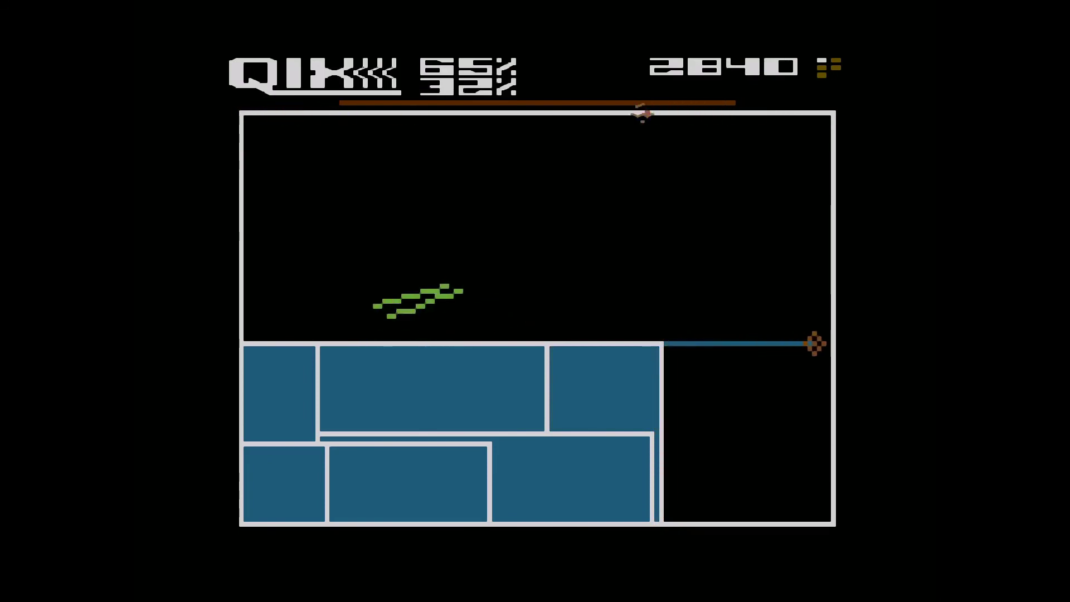
{"action": "key", "text": "Left"}
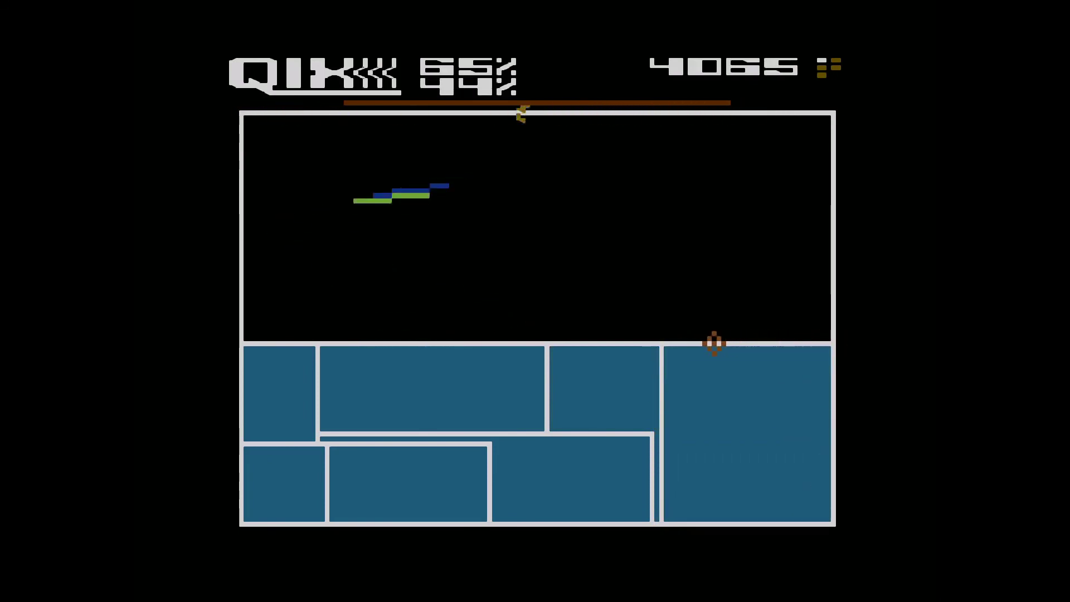
{"action": "key", "text": "Up"}
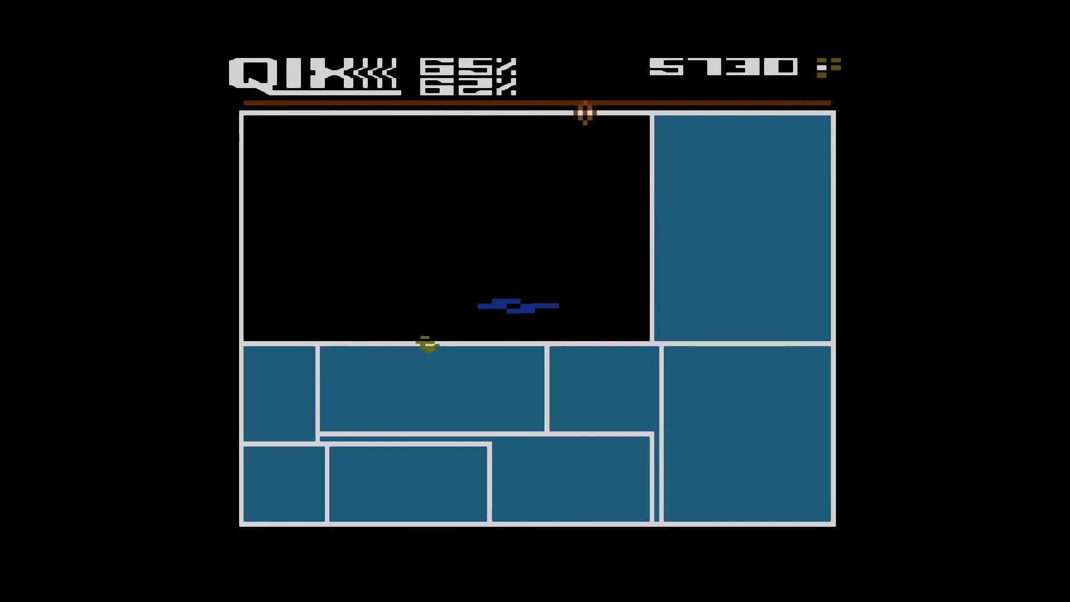
{"action": "key", "text": "Down"}
{"action": "key", "text": "Left"}
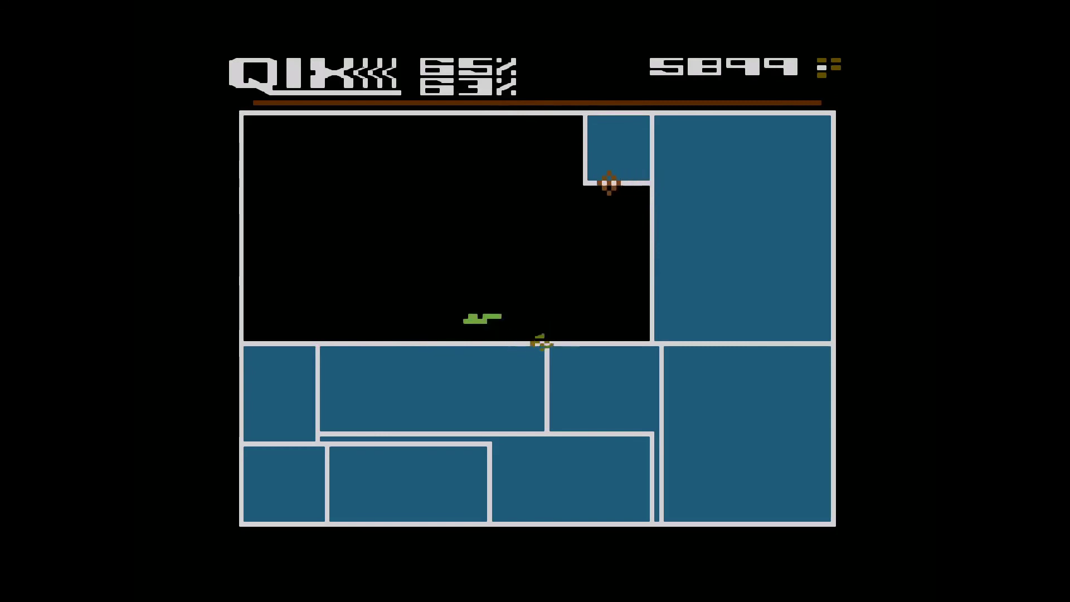
Claim one more area to complete the QIX round, then close the running game content
{"action": "key", "text": "Down"}
{"action": "key", "text": "Right"}
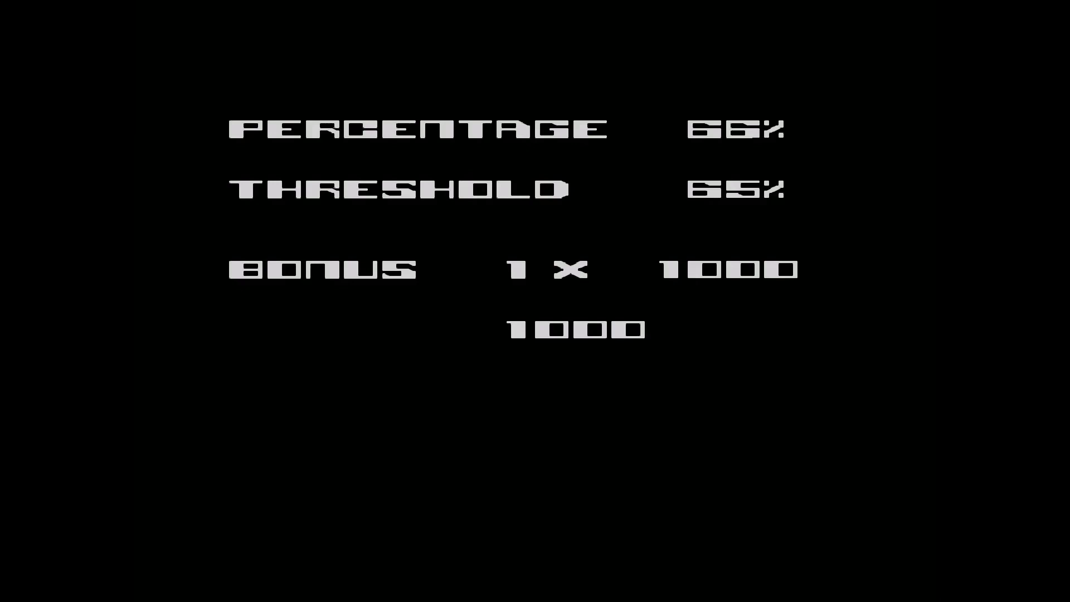
{"action": "key", "text": "F1"}
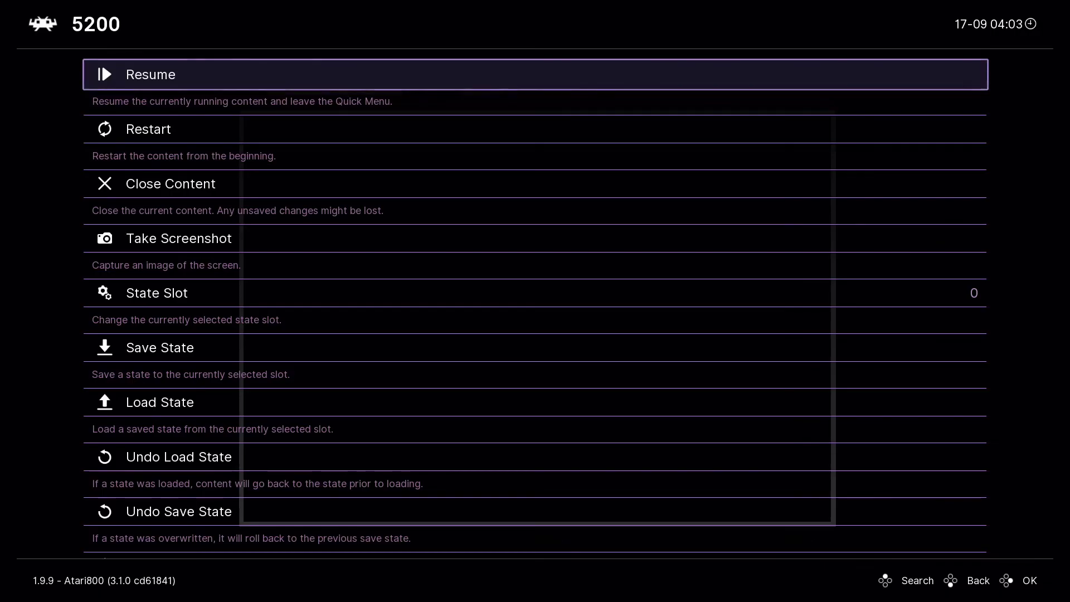
{"action": "key", "text": "Down"}
{"action": "key", "text": "Down"}
{"action": "key", "text": "Return"}
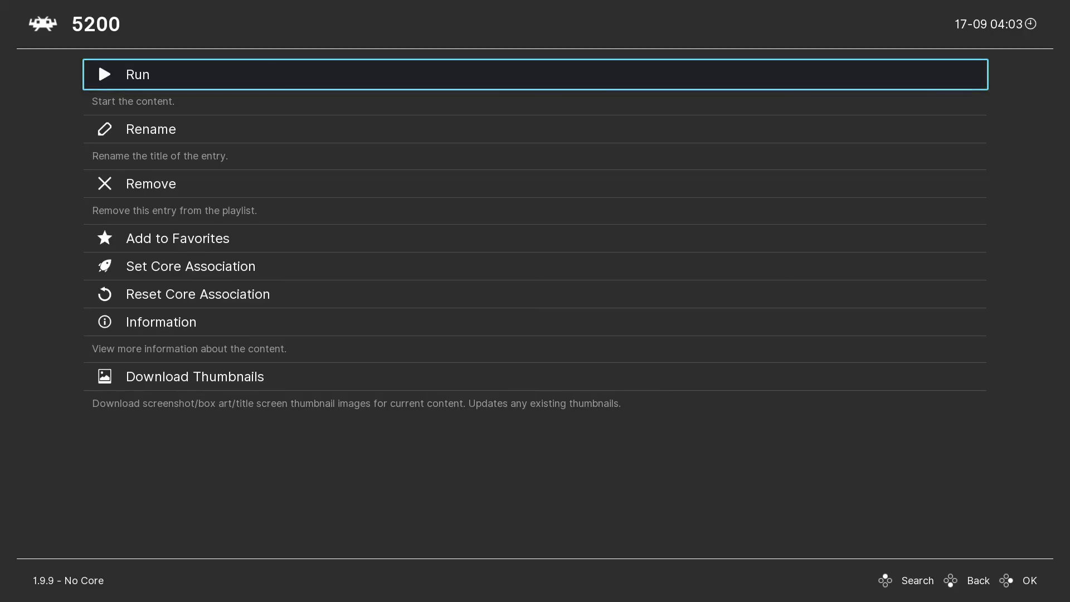
Leave the QIX entry and the 5200 playlist, return to the Main Menu, and quit RetroArch to the desktop
{"action": "key", "text": "BackSpace"}
{"action": "key", "text": "BackSpace"}
{"action": "key", "text": "Up"}
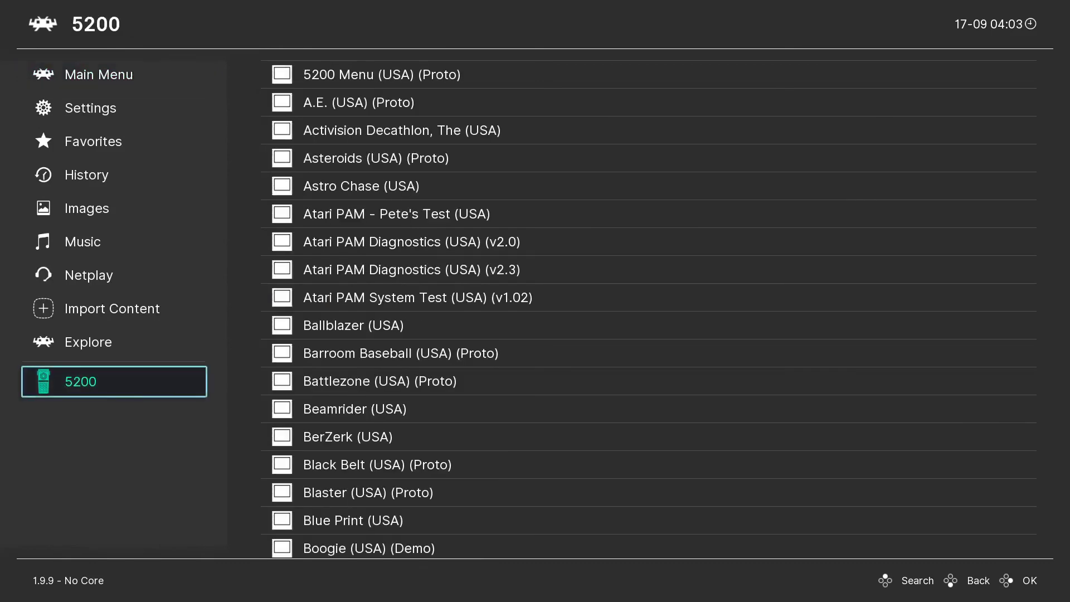
{"action": "key", "text": "Down"}
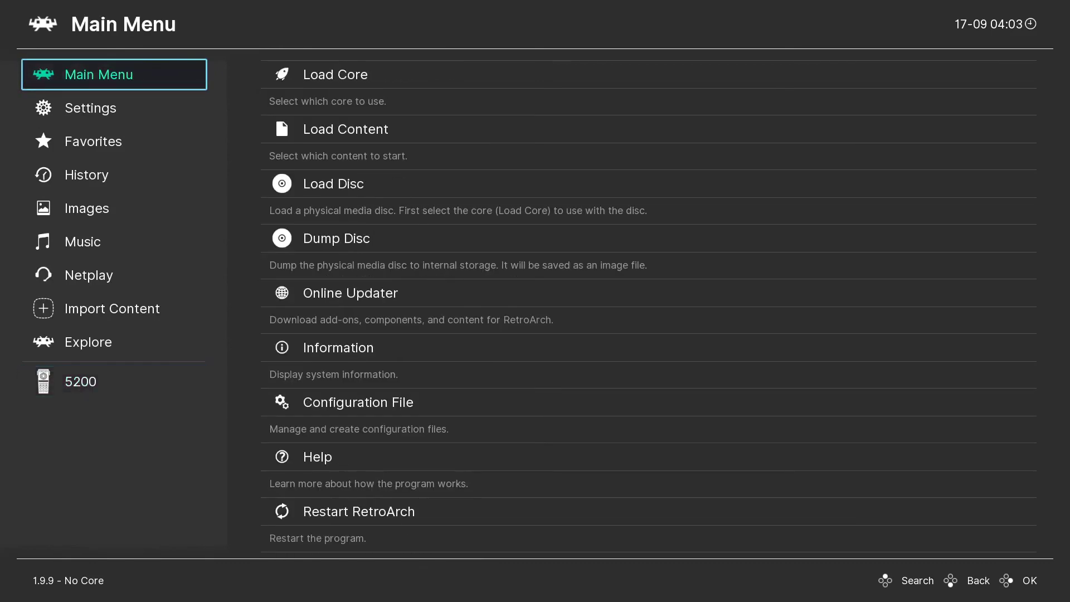
{"action": "key", "text": "Right"}
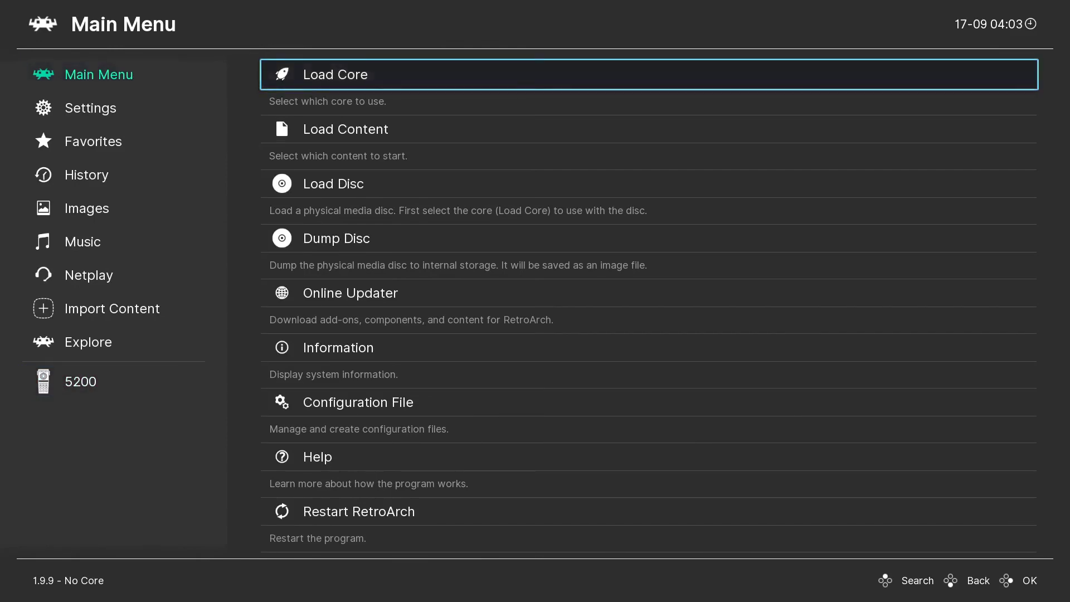
{"action": "key", "text": "Up"}
{"action": "key", "text": "Return"}
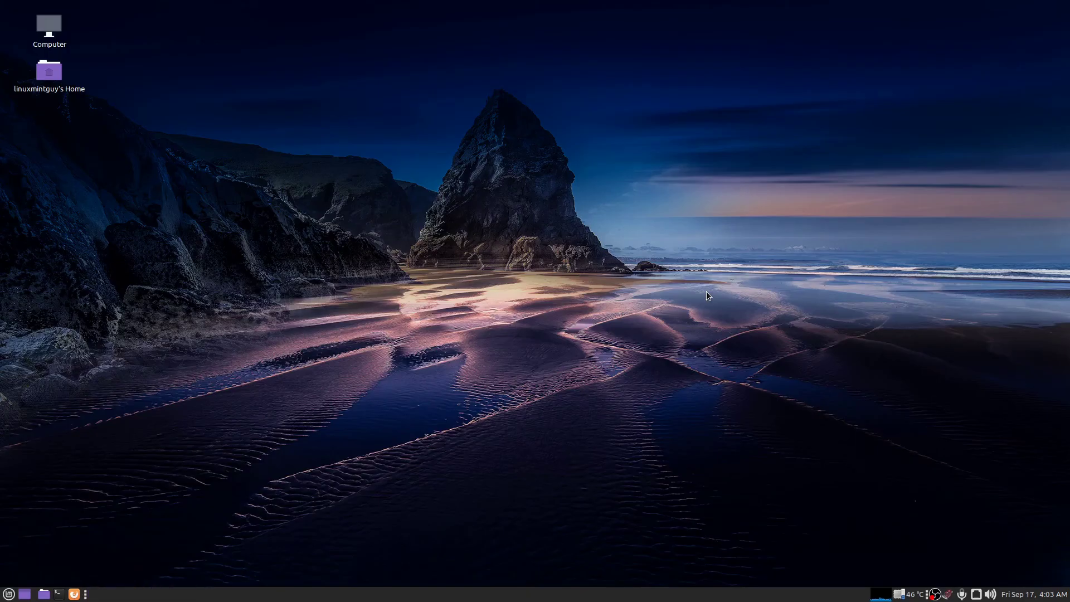